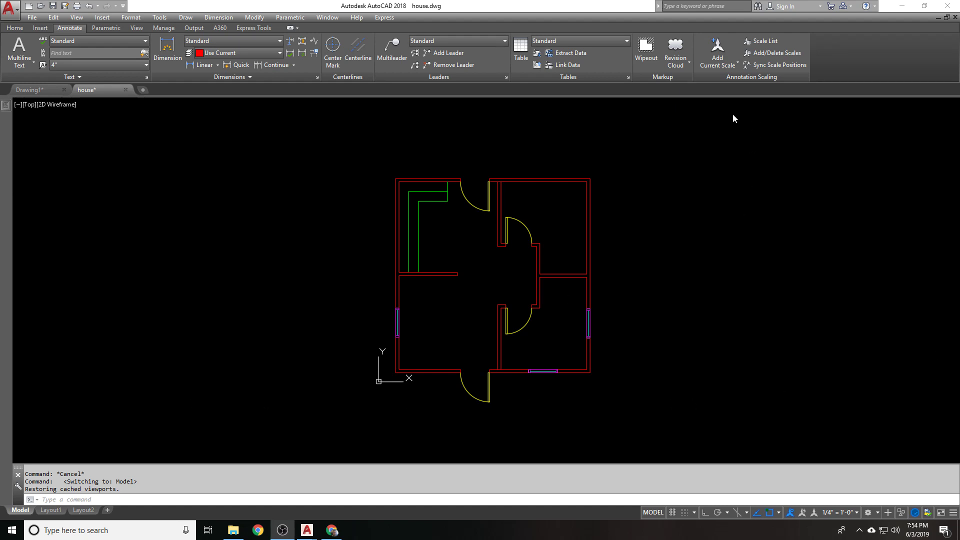
Switch from Drafting & Annotation to the custom Ryan classic-toolbar workspace
right_click(862, 50)
key(Escape)
click(868, 512)
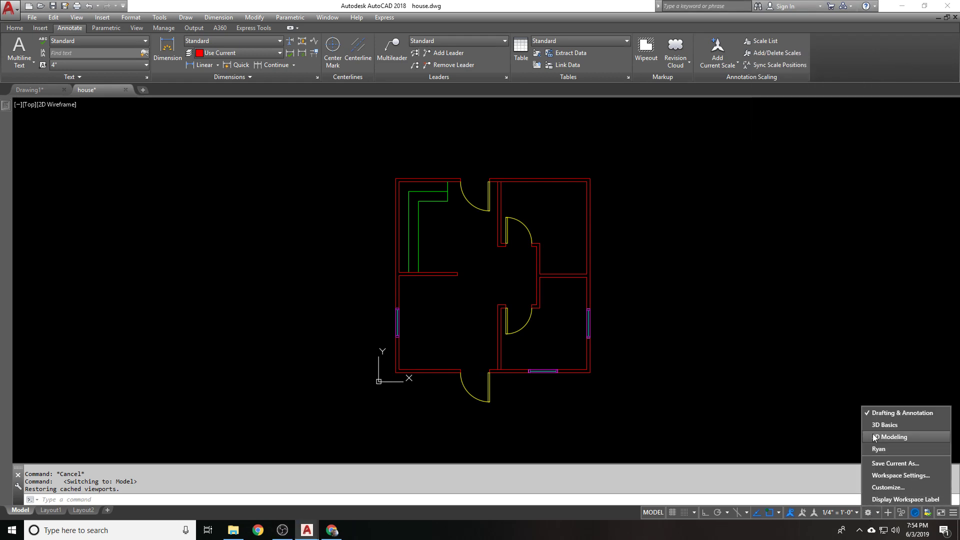
click(898, 450)
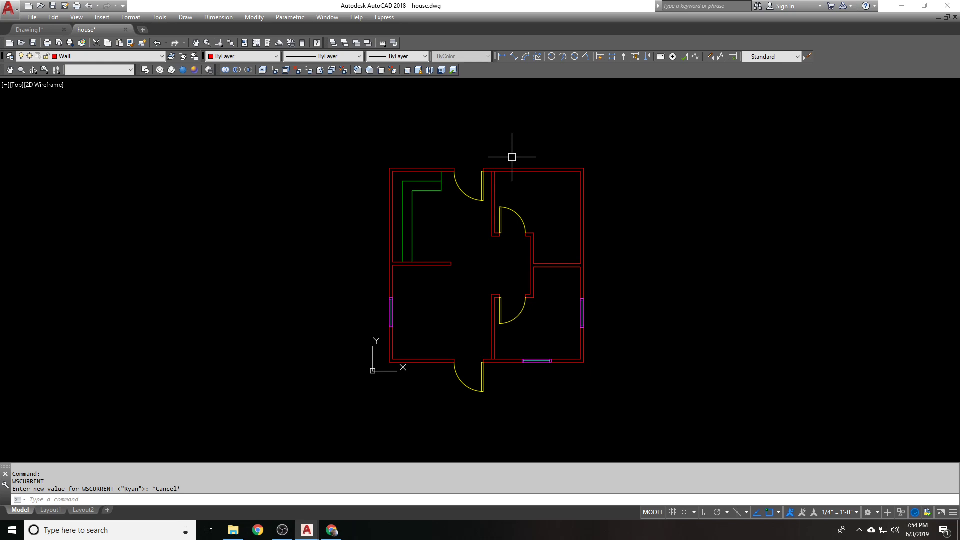
middle_drag(491, 221, 463, 200)
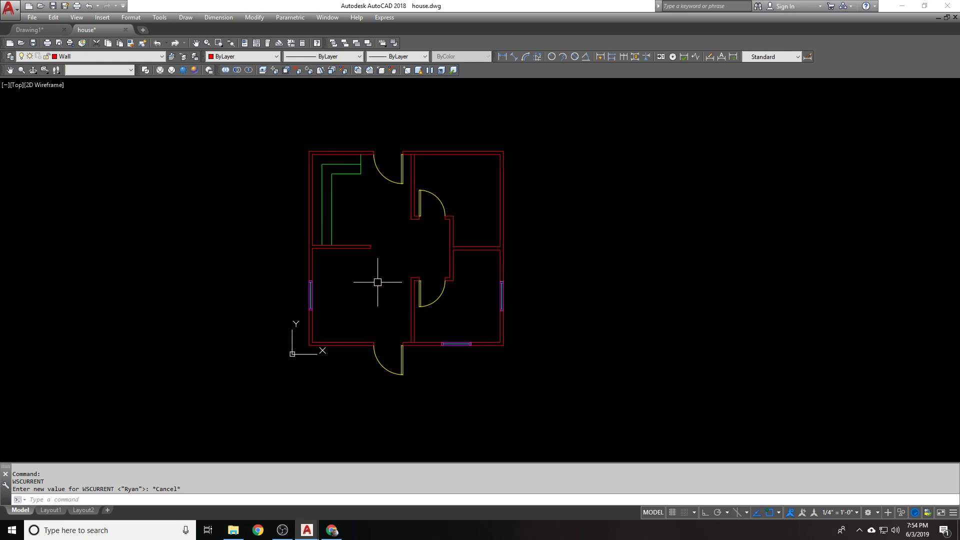
On Layout1, draw a trial rectangle and erase it as misplaced
click(50, 509)
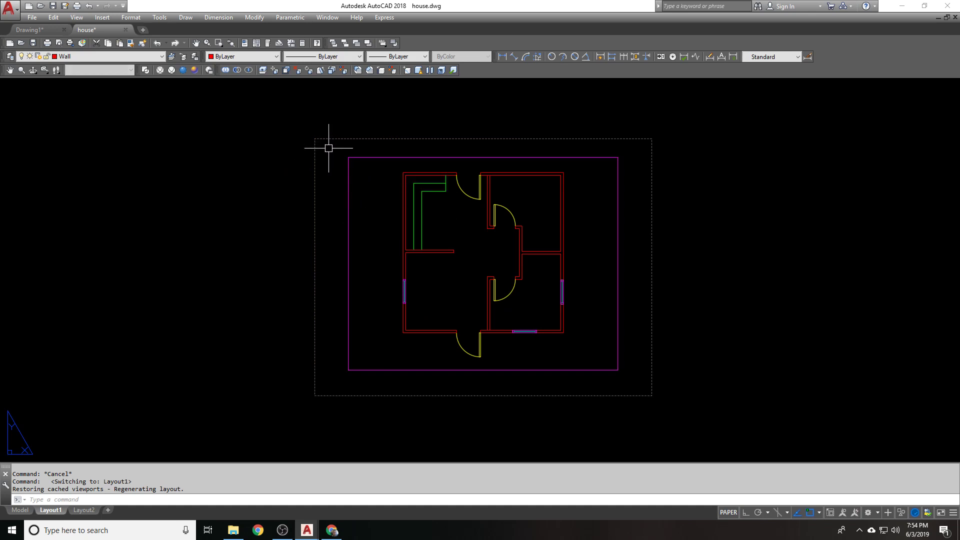
text(REC)
key(Return)
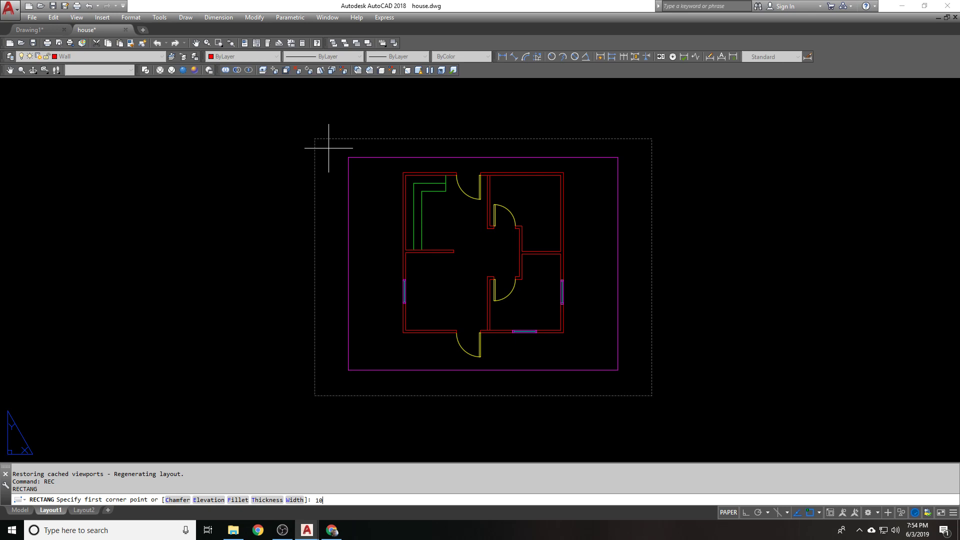
key(Return)
text(8)
key(Return)
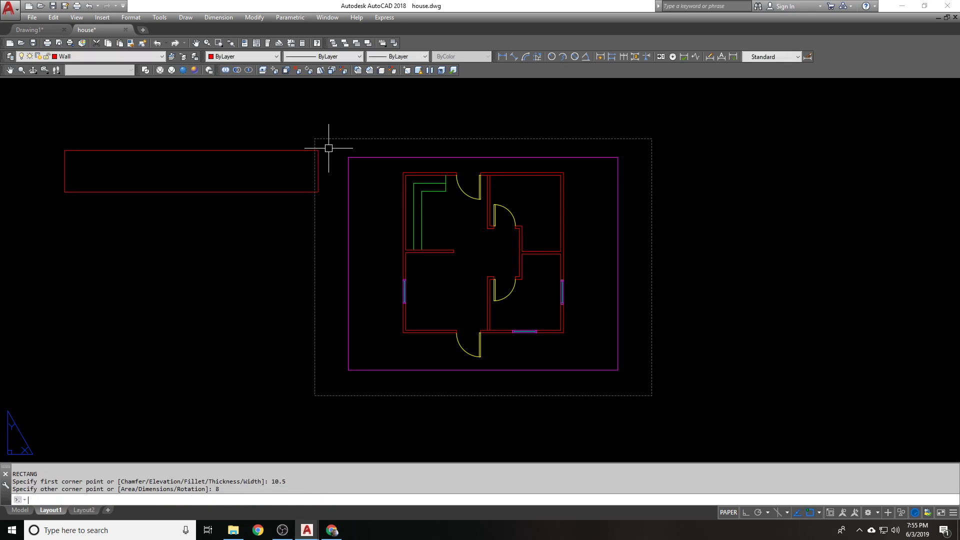
click(203, 151)
key(Delete)
Start a rectangle at 0,0,0 sized by dimensions with width 8
text(REC)
key(Return)
text(0)
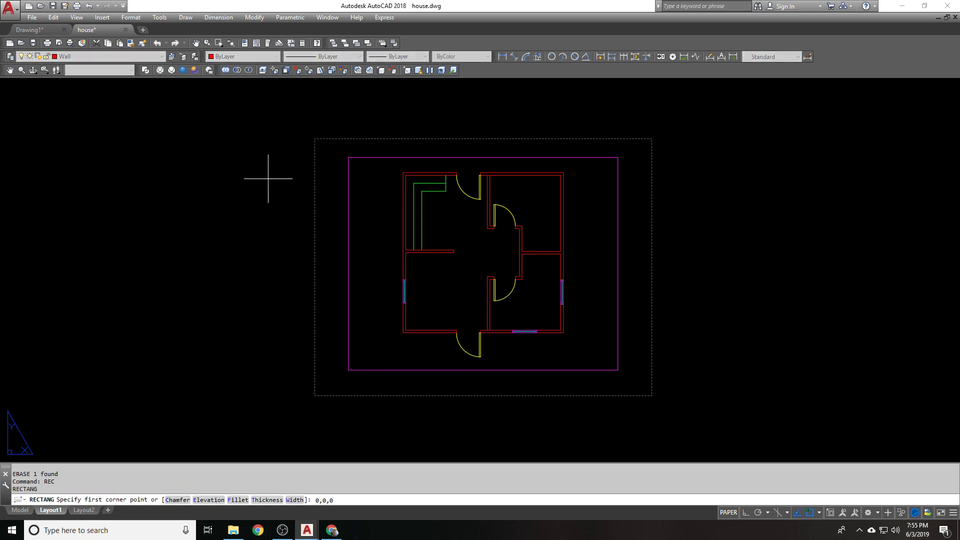
text(,0,0)
key(Return)
text(D)
key(Return)
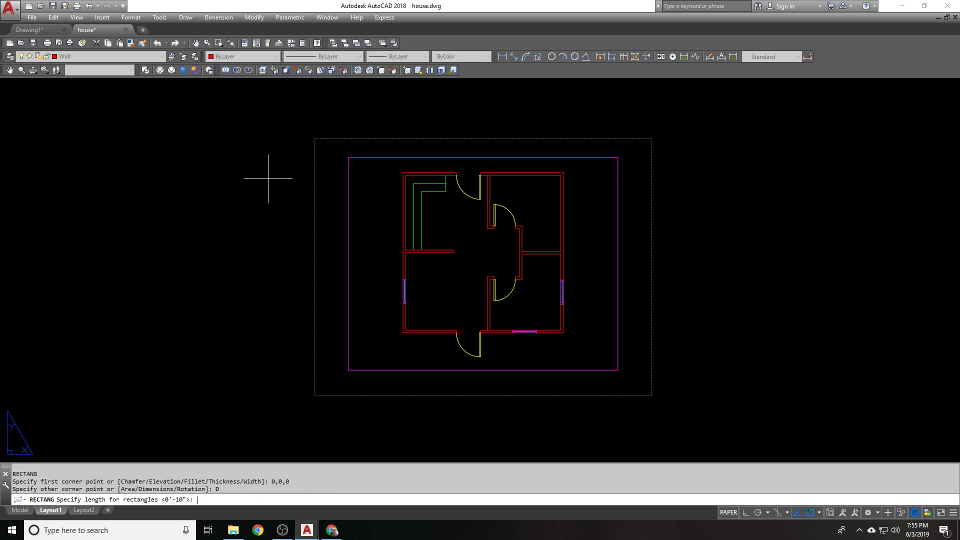
key(Return)
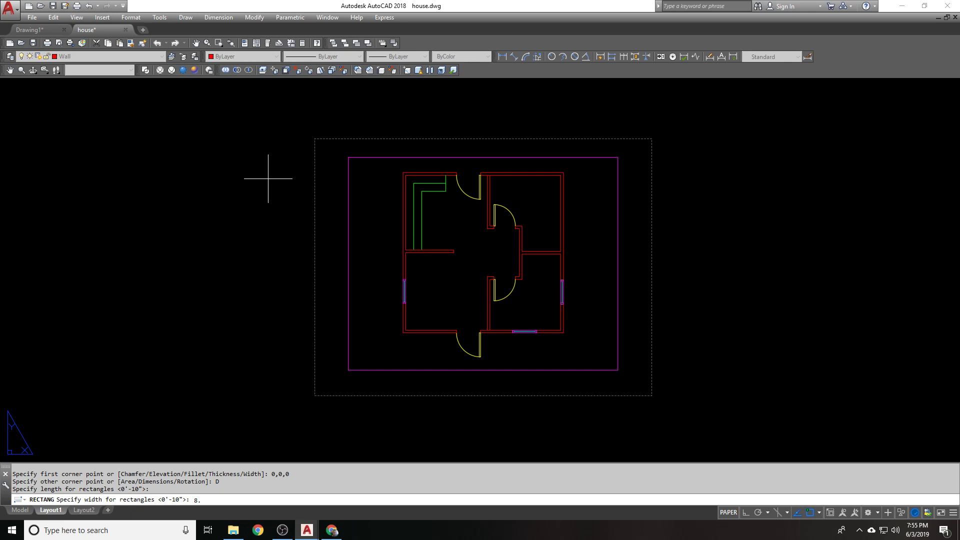
text(8)
key(Return)
key(Return)
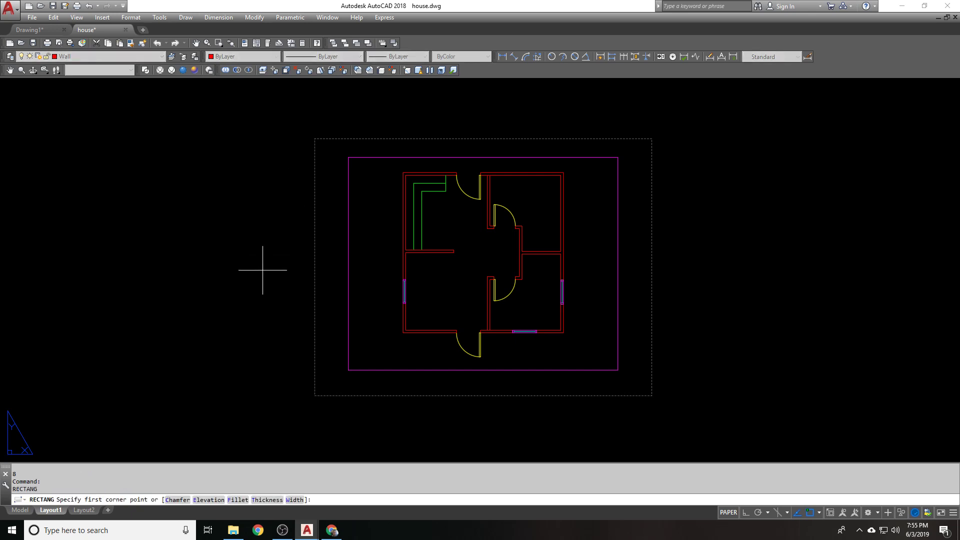
Draw the 10.5 by 8 rectangle from the origin up and to the right
key(Return)
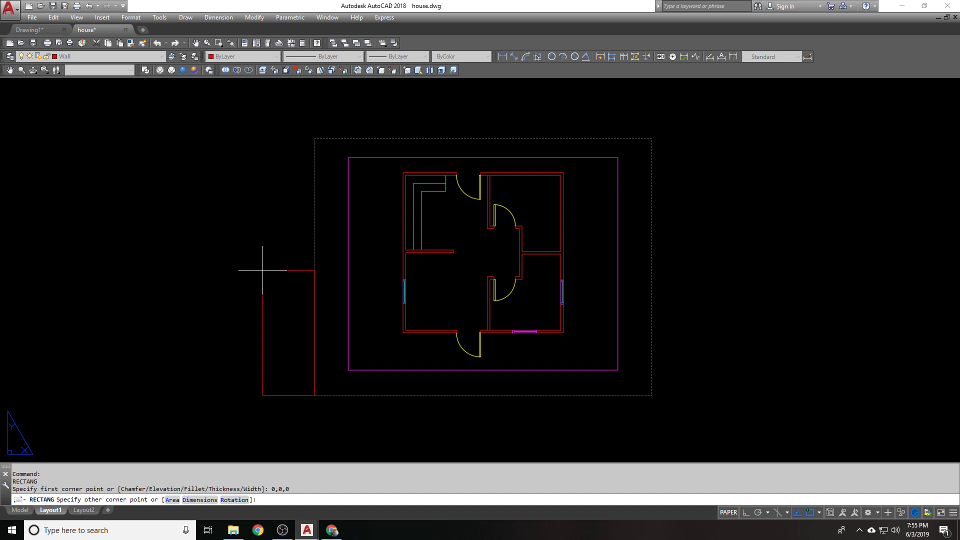
text(D)
key(Return)
key(Return)
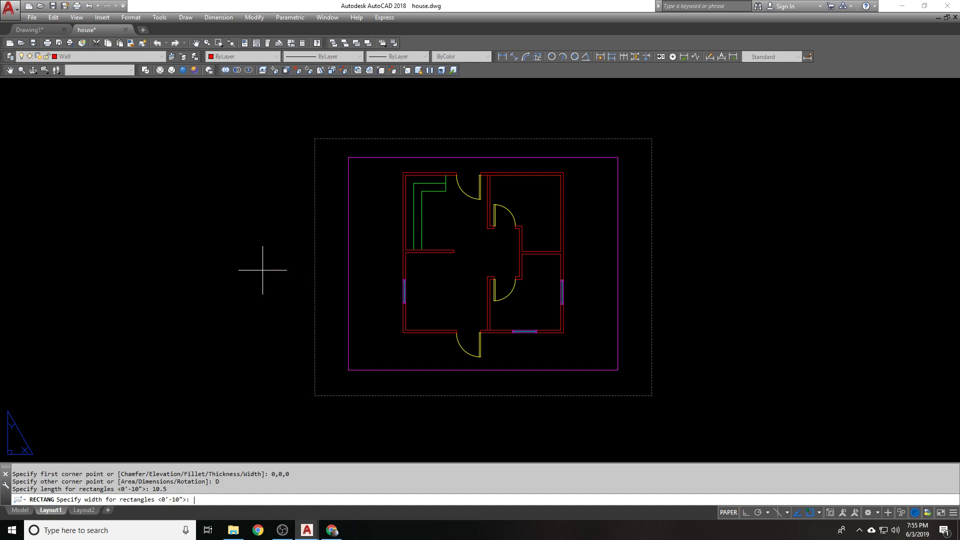
text(8)
key(Return)
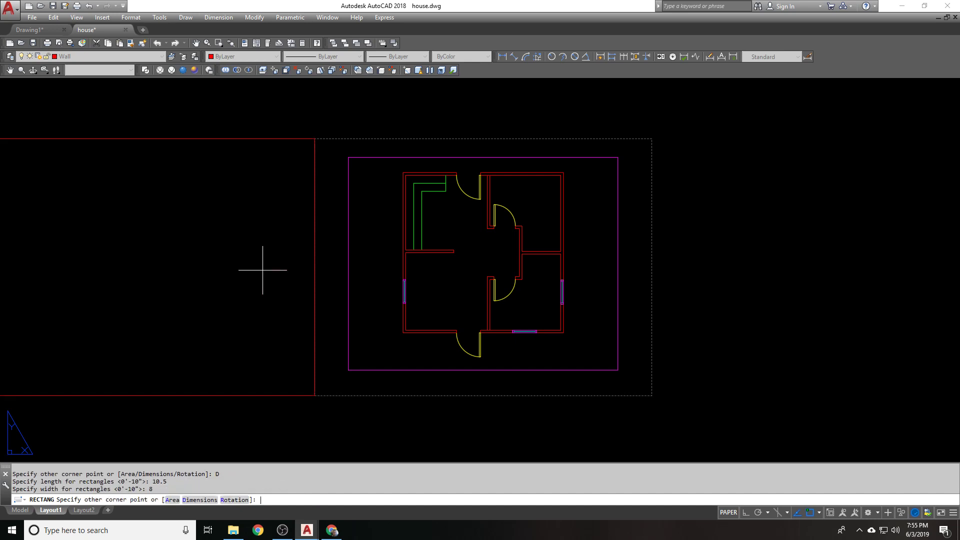
click(765, 163)
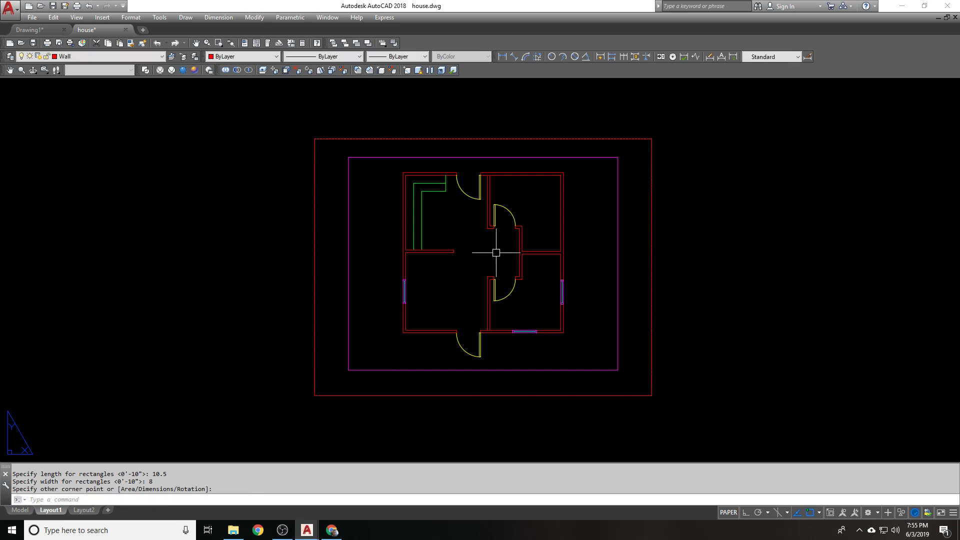
middle_drag(426, 215, 358, 187)
scroll(337, 375, up, 2)
scroll(199, 359, down, 2)
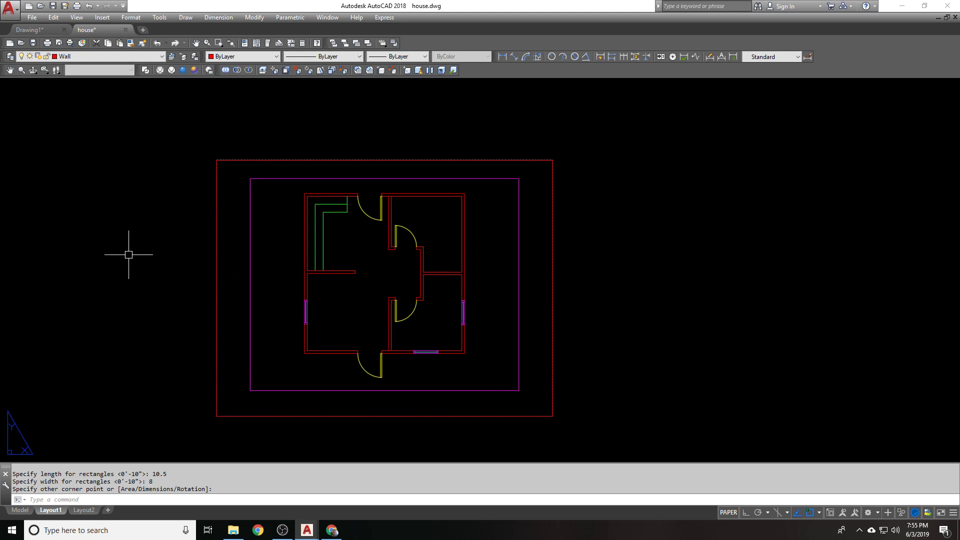
Open the Page Setup Manager from Layout1 and modify its page setup
right_click(62, 503)
right_click(45, 510)
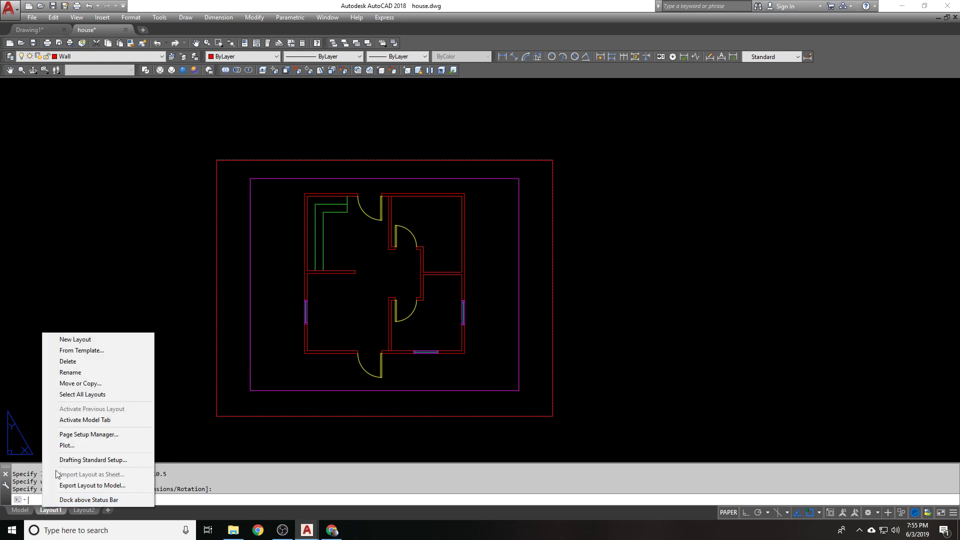
click(101, 436)
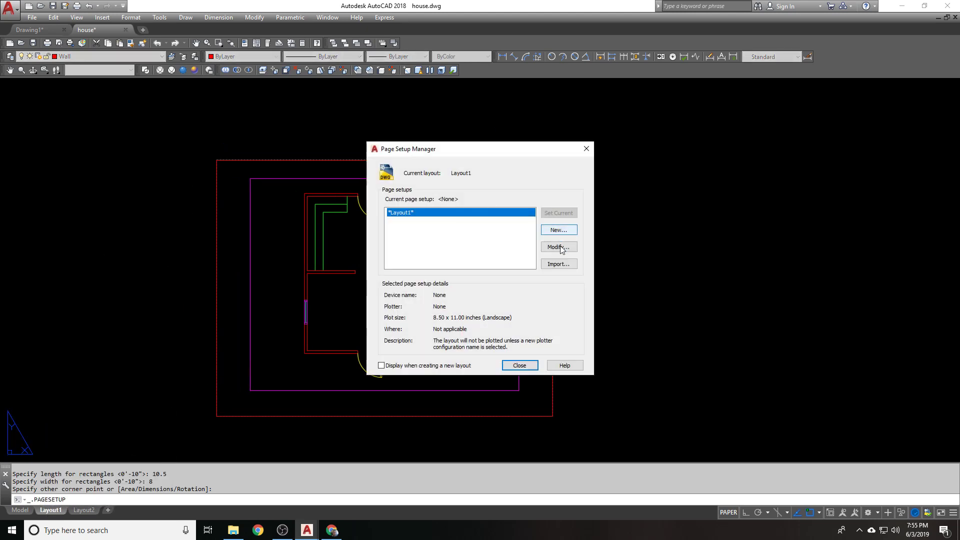
click(558, 247)
key(Escape)
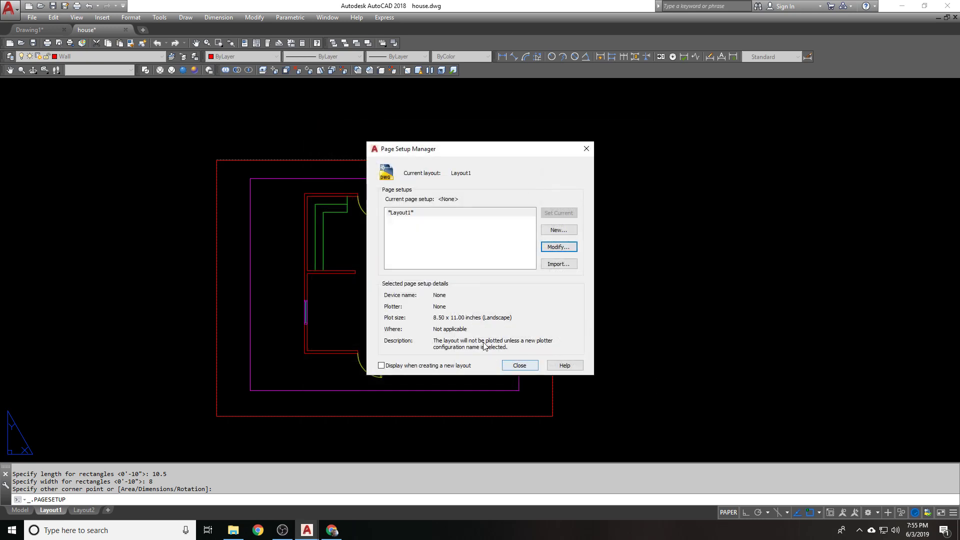
click(559, 247)
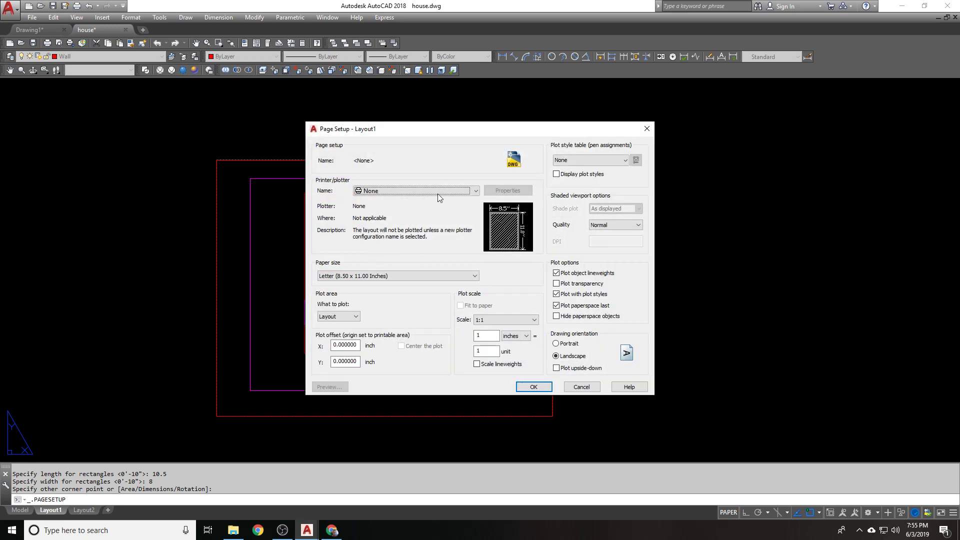
Choose DWG To PDF.pc3, acad.ctb, plot Extents centered, and apply the setup
click(440, 195)
click(412, 290)
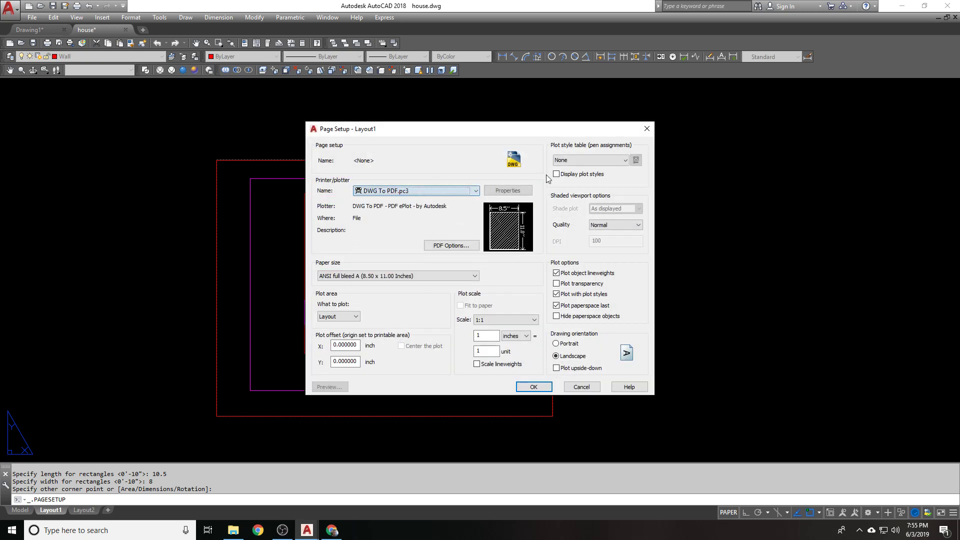
click(588, 163)
click(583, 179)
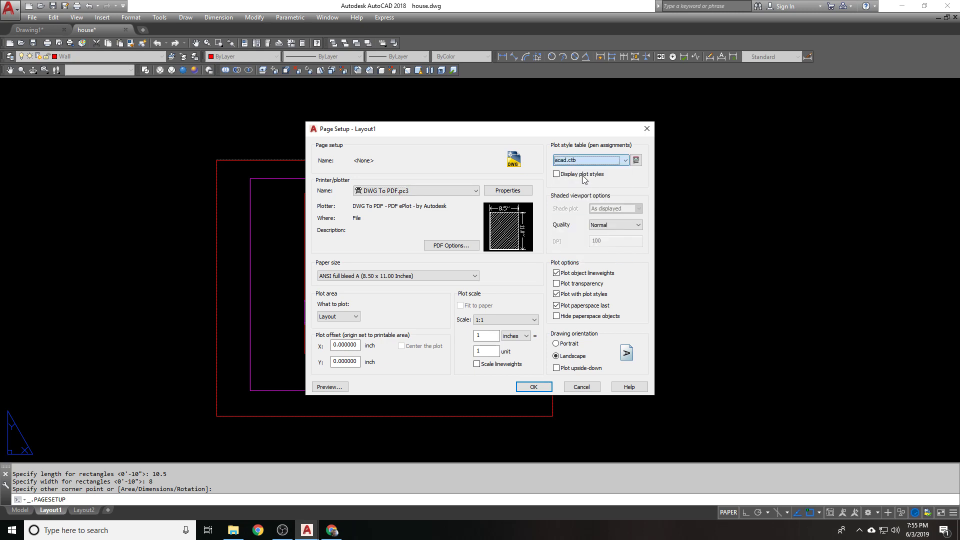
click(353, 317)
click(333, 333)
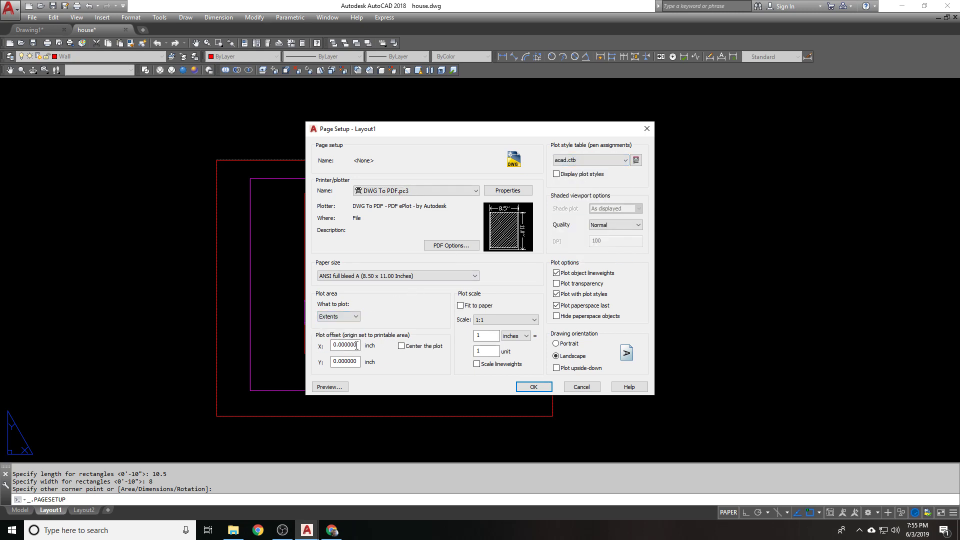
click(424, 347)
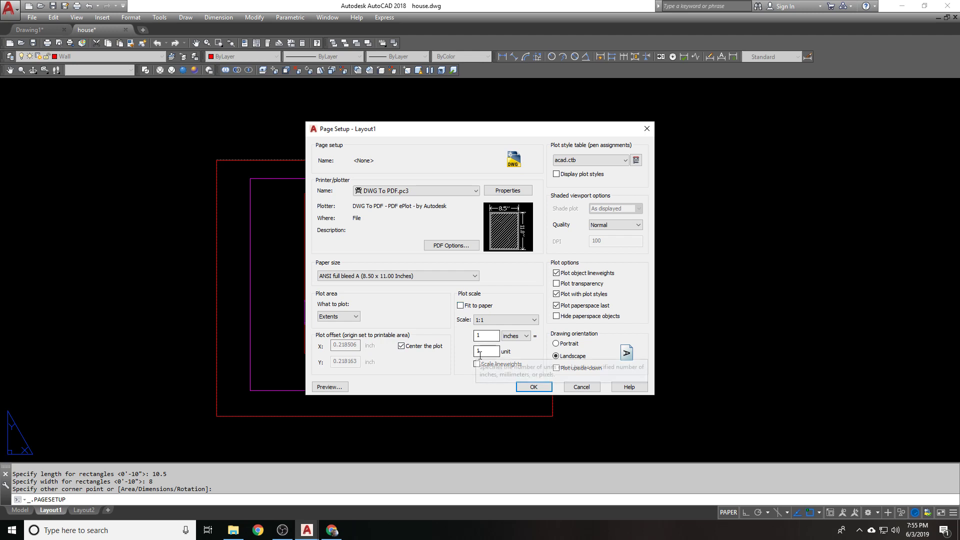
click(534, 386)
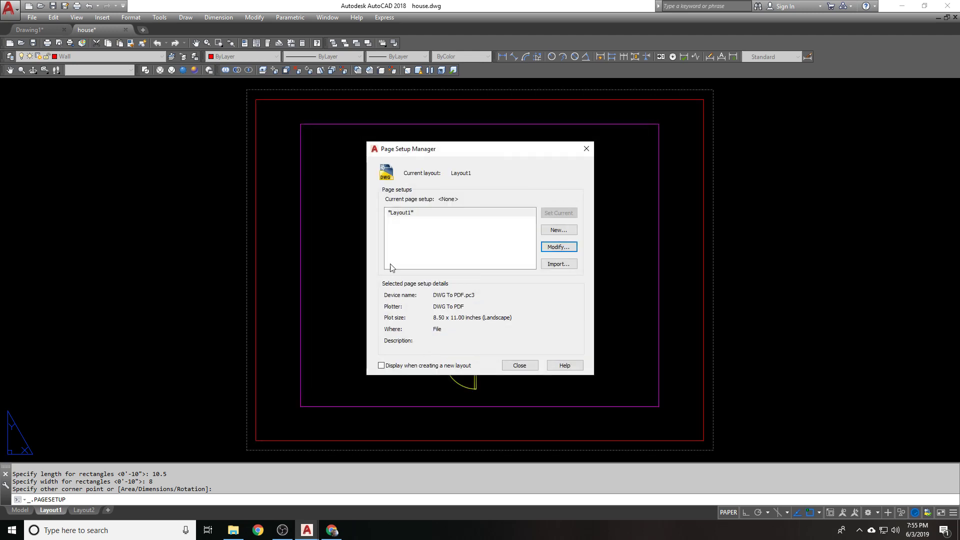
click(519, 365)
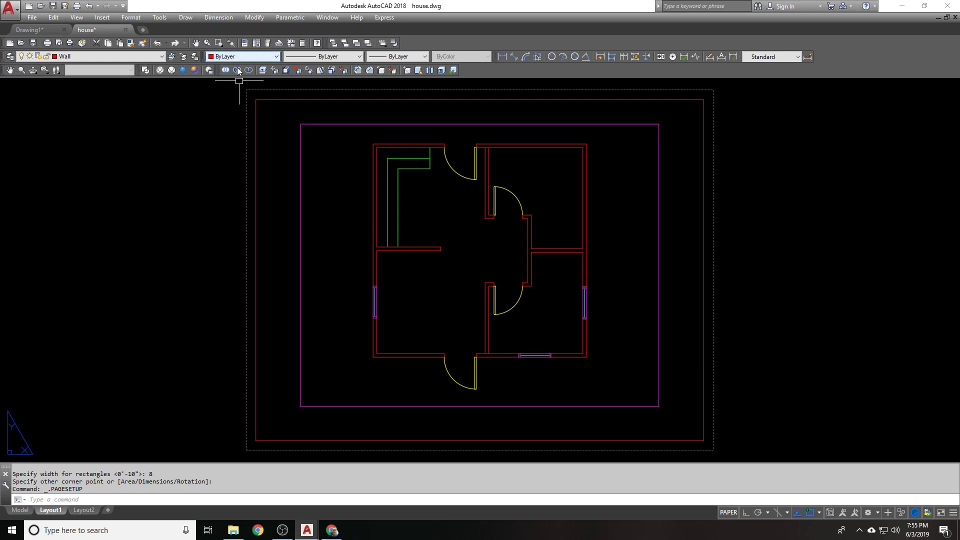
Set the viewport scale to 1/8" = 1'-0", then to a larger scale
click(354, 123)
click(335, 135)
key(Escape)
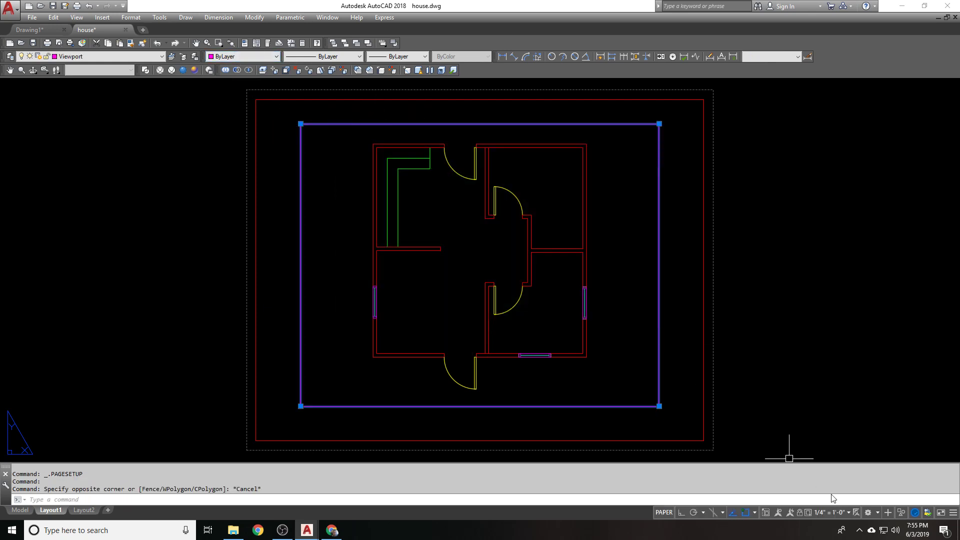
click(836, 513)
scroll(855, 380, down, 4)
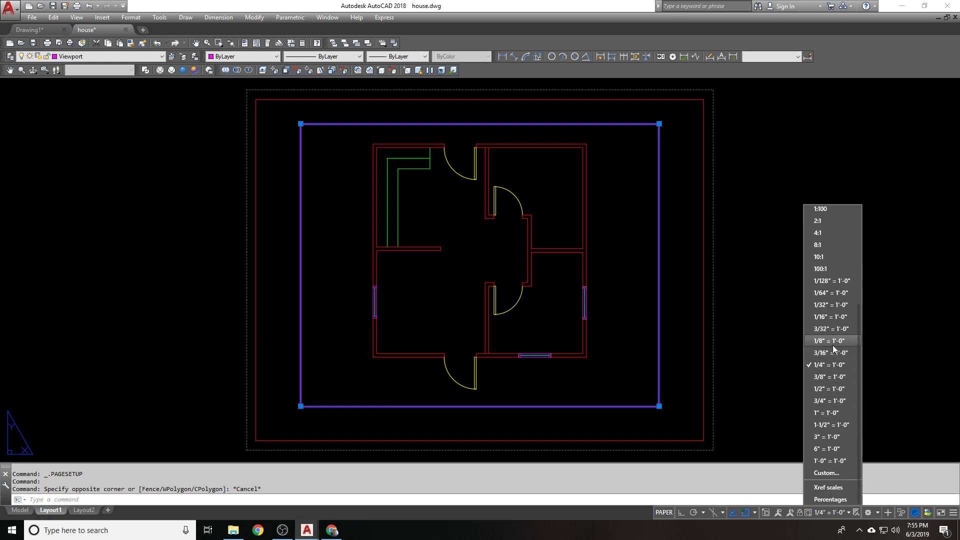
click(833, 342)
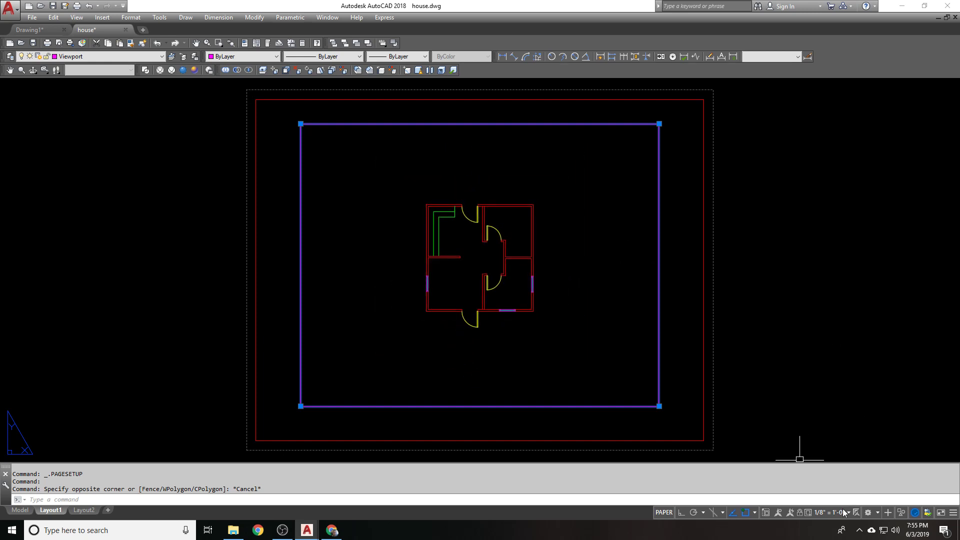
click(828, 510)
scroll(823, 377, down, 2)
click(830, 449)
key(Escape)
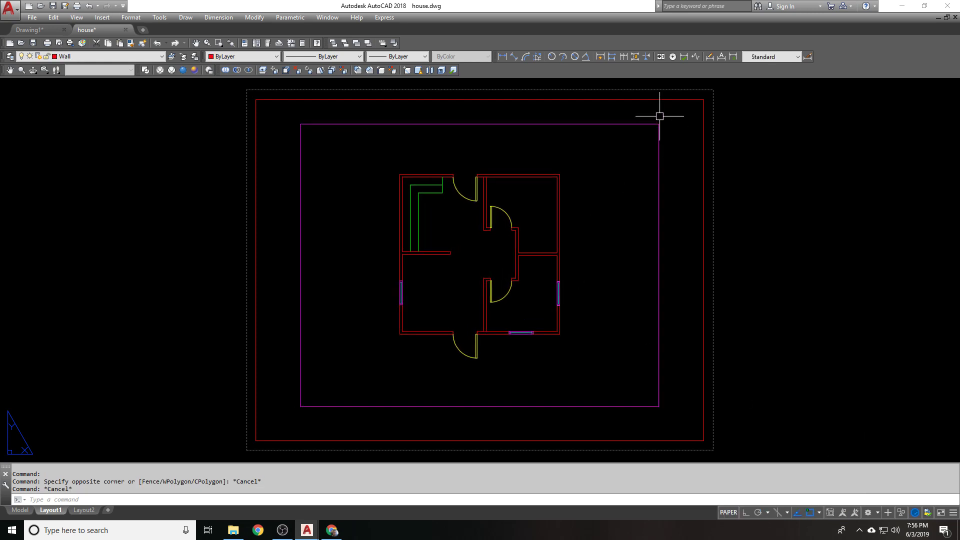
Stretch the viewport's right edge in close to the floor plan
text(s)
key(Return)
click(630, 143)
click(812, 175)
key(Return)
text(f)
key(Escape)
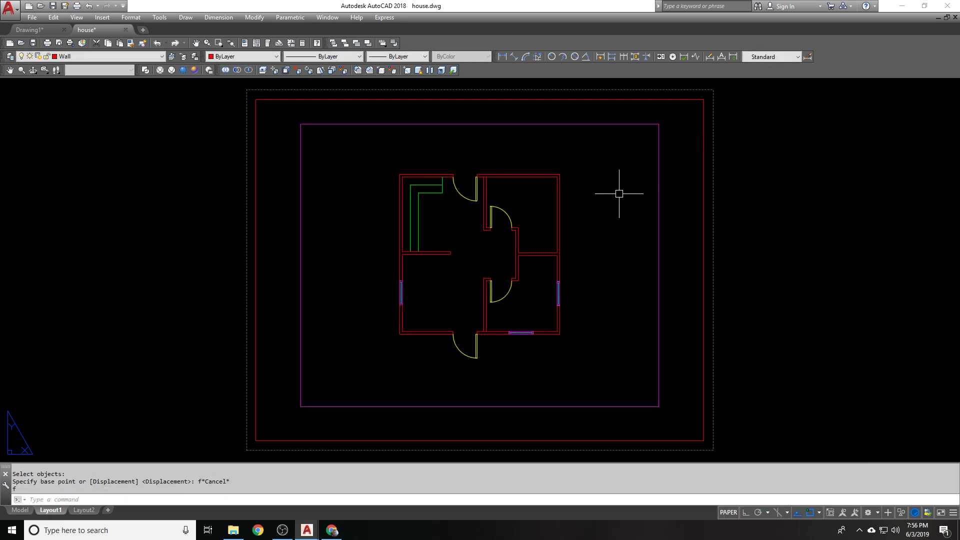
key(Return)
click(669, 119)
click(775, 149)
key(Return)
key(F8)
click(794, 153)
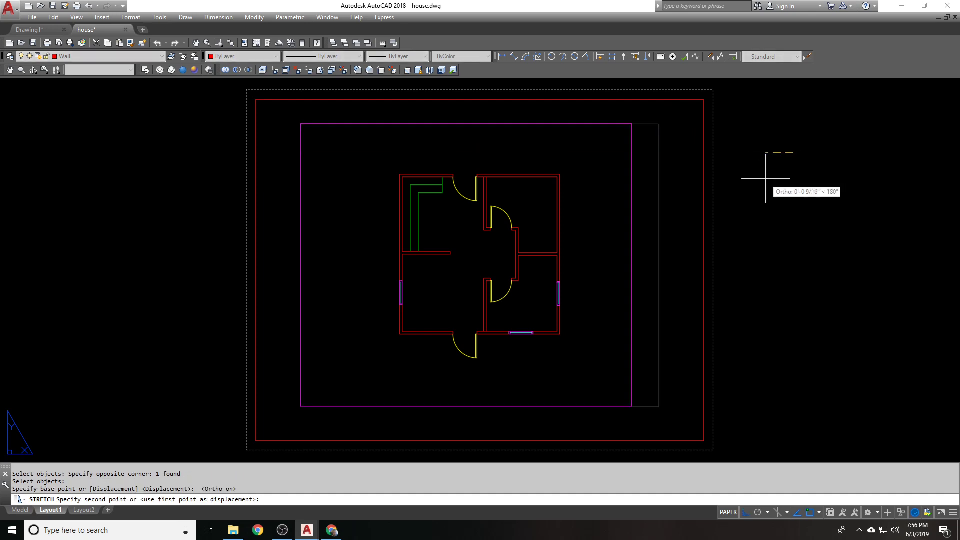
key(F8)
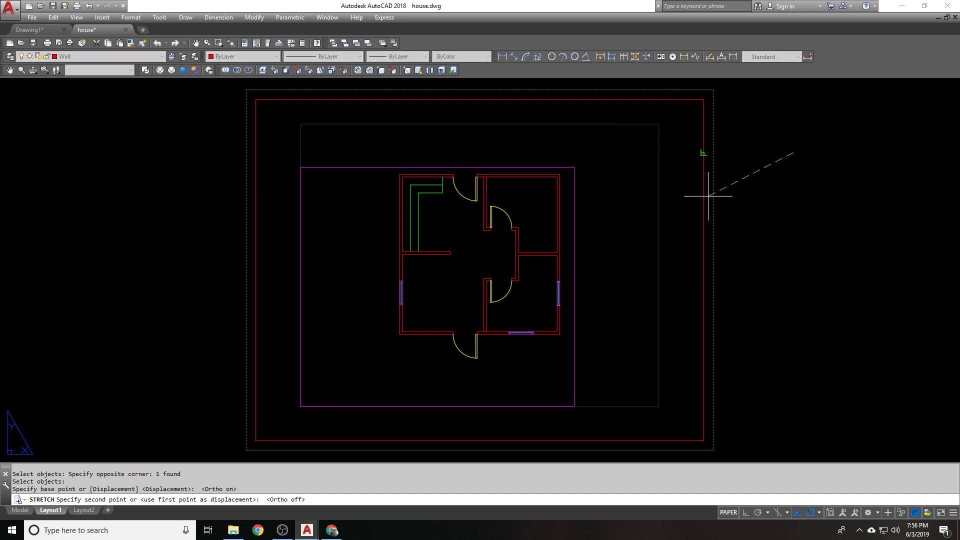
key(F3)
click(703, 193)
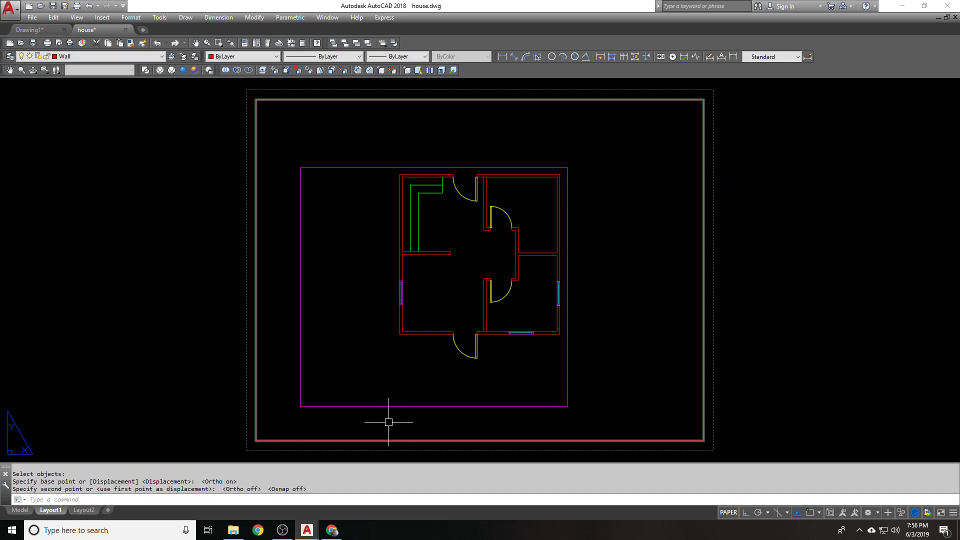
Stretch the viewport's left and bottom edges in around the plan
key(Return)
click(387, 419)
click(252, 379)
key(Return)
click(2, 351)
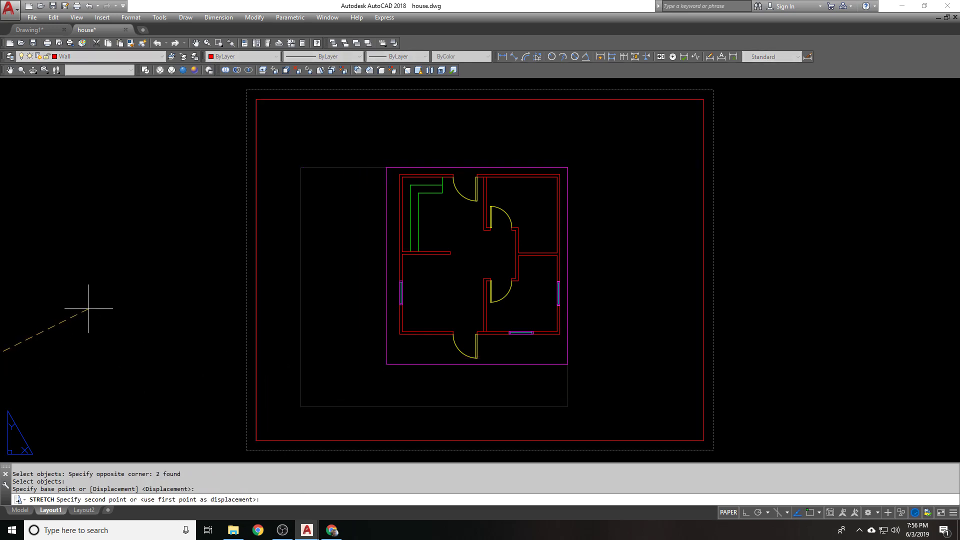
click(93, 310)
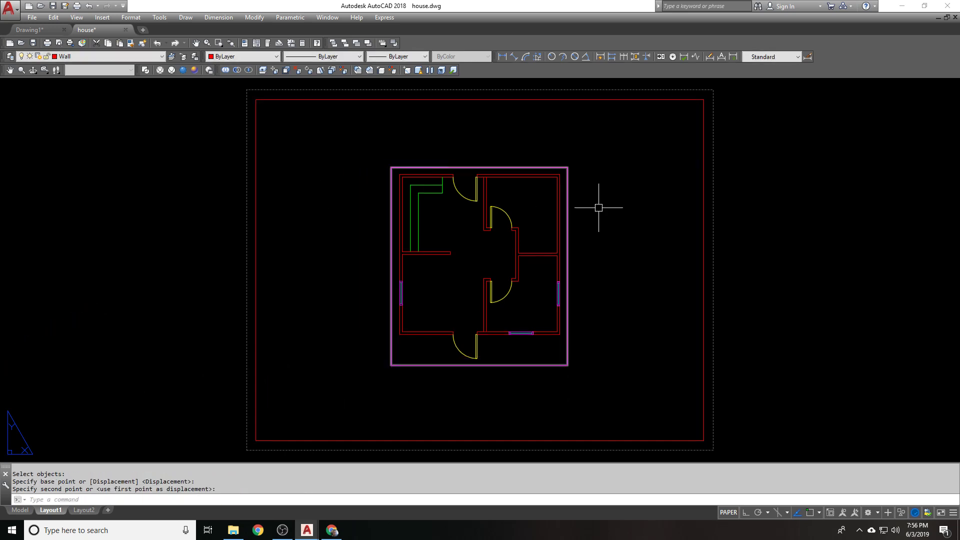
key(Escape)
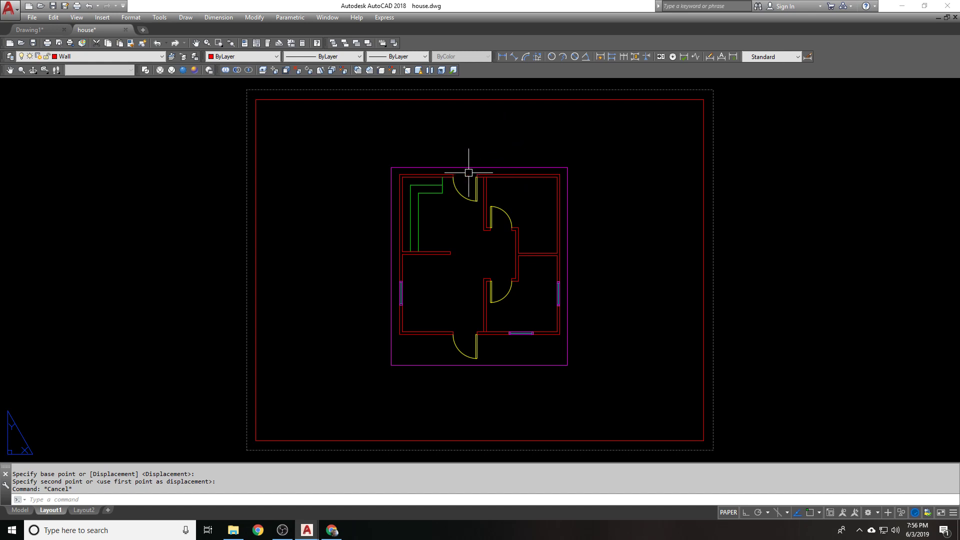
Modify the Standard style, setting dimension line colour, linetype and lineweight to ByLayer
middle_drag(462, 153, 464, 151)
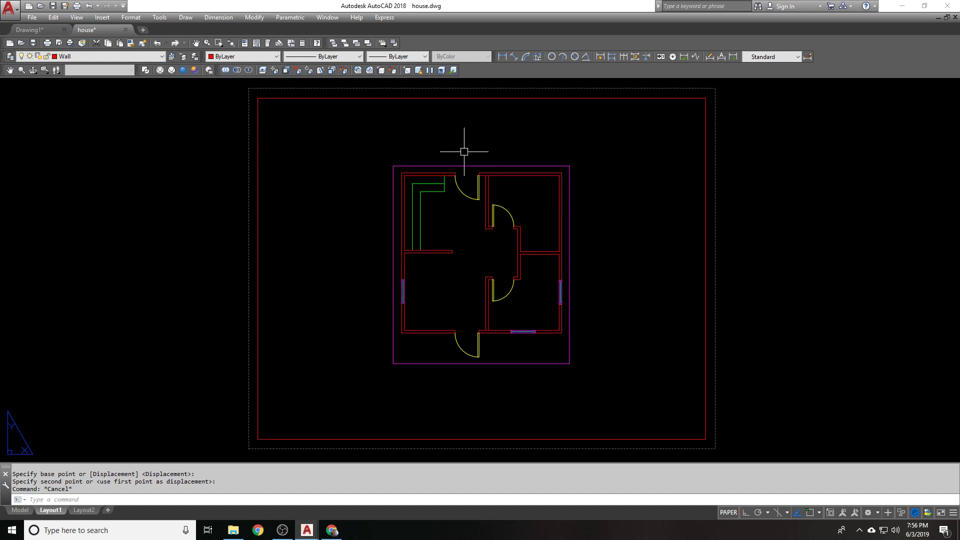
text(d)
key(Return)
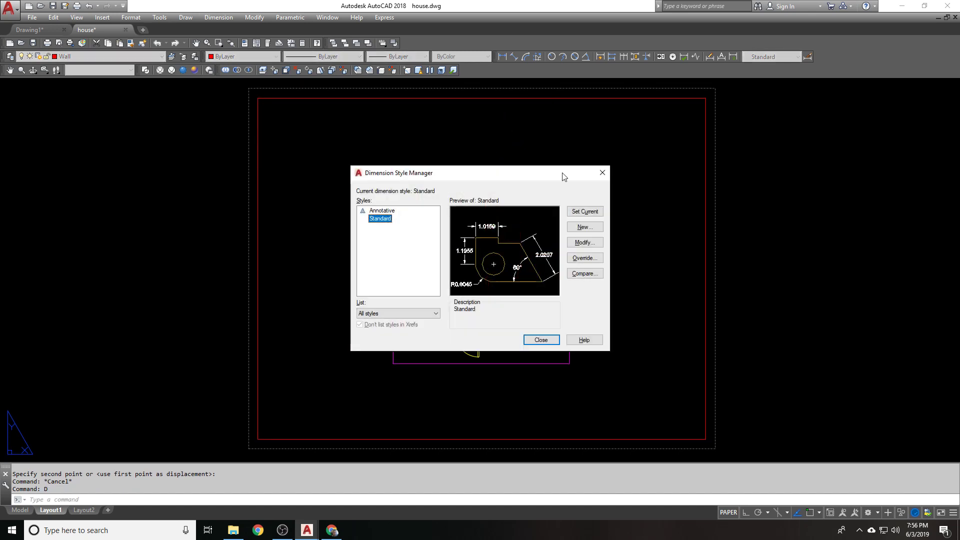
click(592, 246)
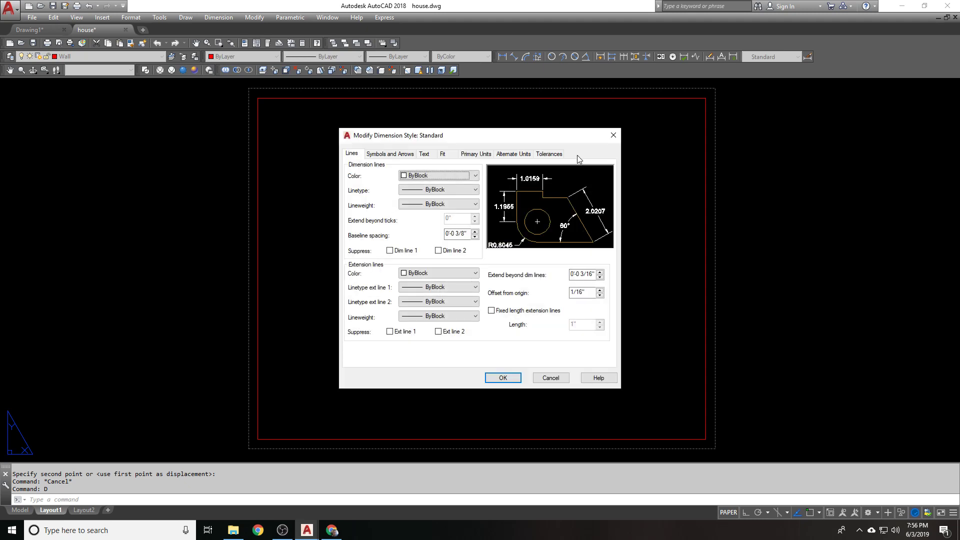
click(436, 176)
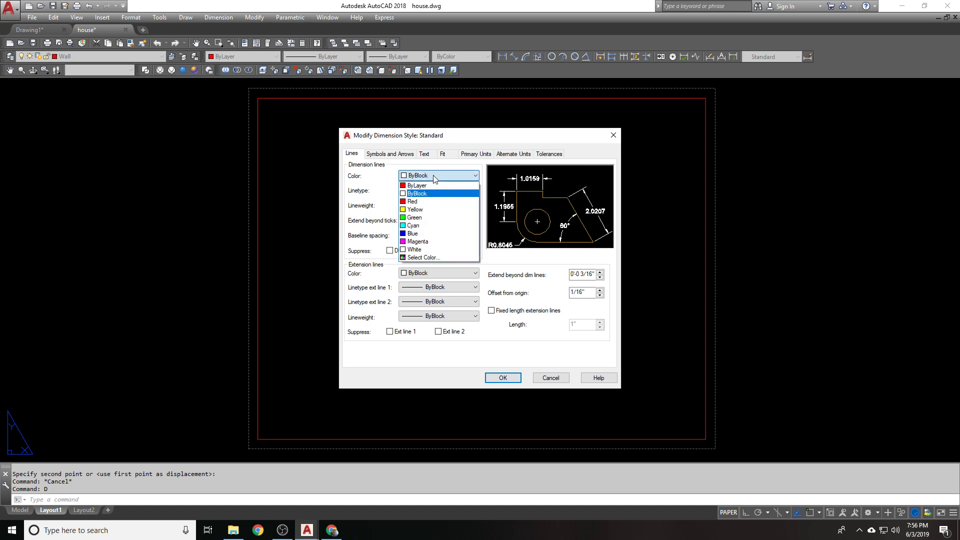
click(435, 185)
click(456, 188)
click(463, 200)
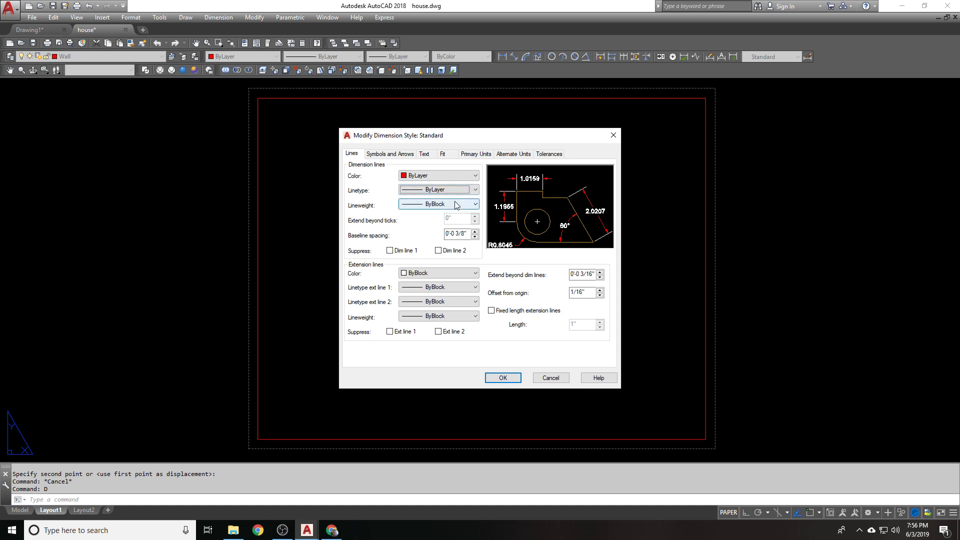
click(453, 203)
click(452, 211)
Set extension line colour, linetypes and lineweight to ByLayer with 1/16" overshoot
click(445, 272)
click(438, 282)
click(445, 287)
click(438, 295)
click(443, 301)
click(442, 311)
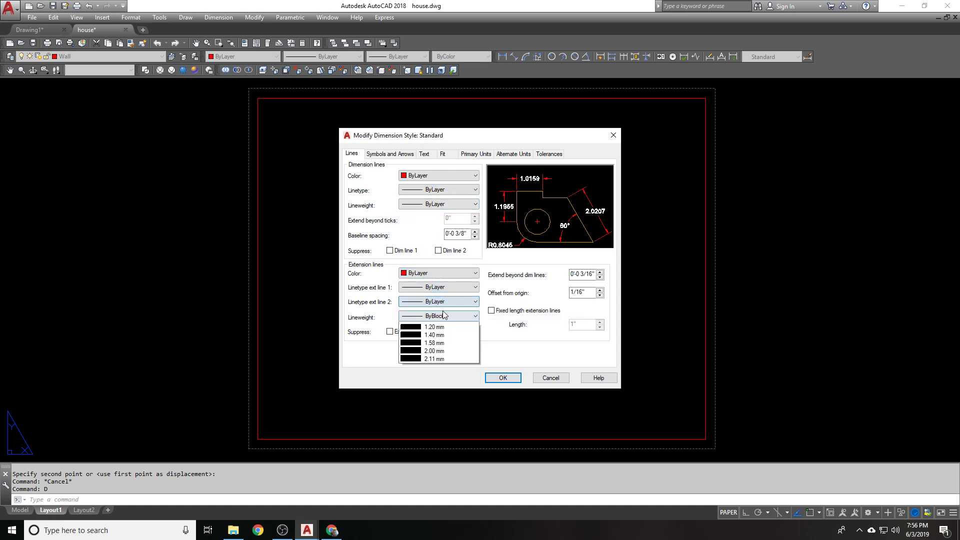
click(474, 317)
click(440, 326)
click(571, 274)
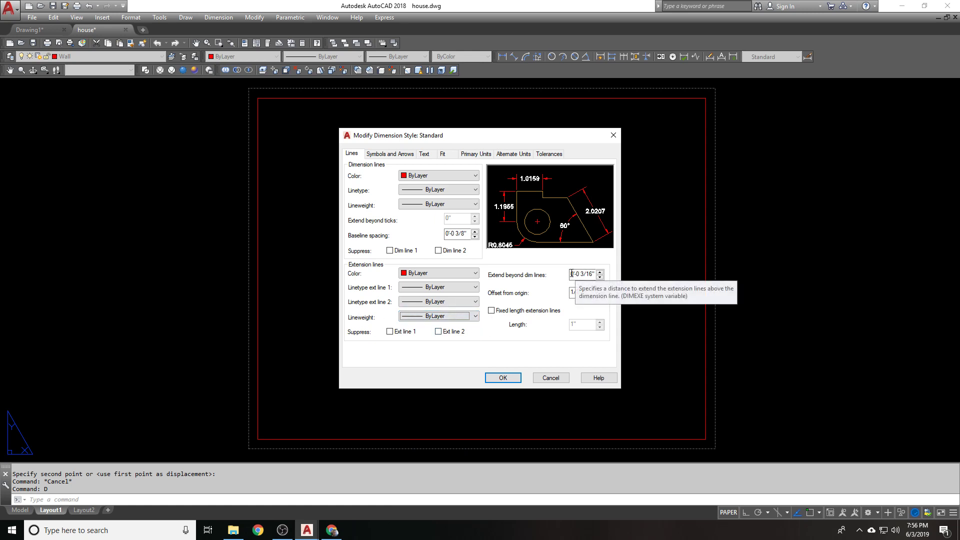
key(shift+End)
text(1/16)
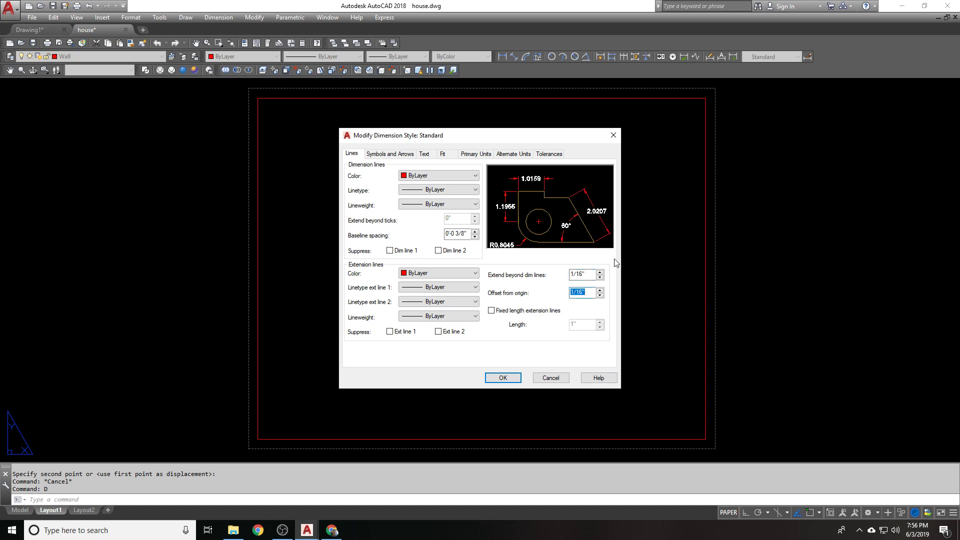
key(Tab)
Use Architectural tick arrowheads at 1/8", no center marks, and jog height factor 1
click(397, 156)
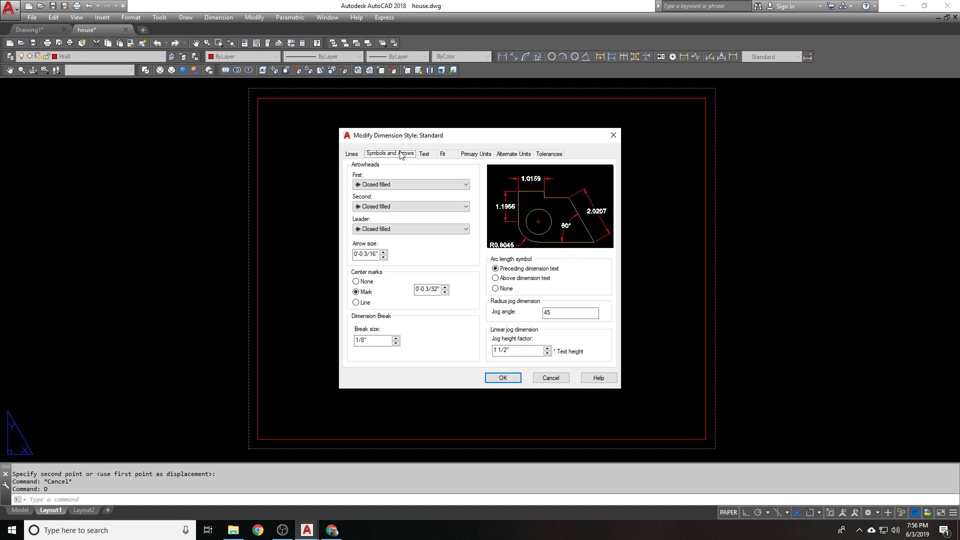
click(433, 185)
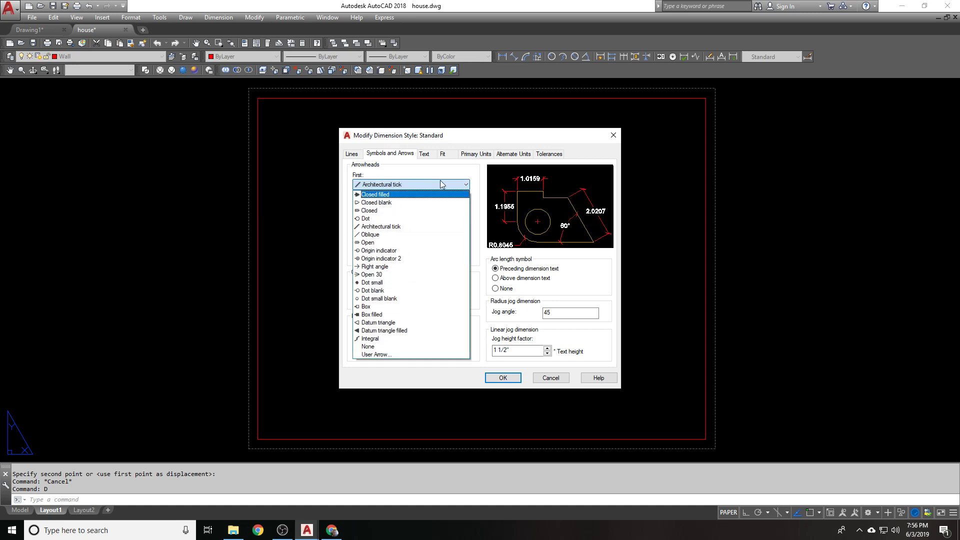
click(442, 207)
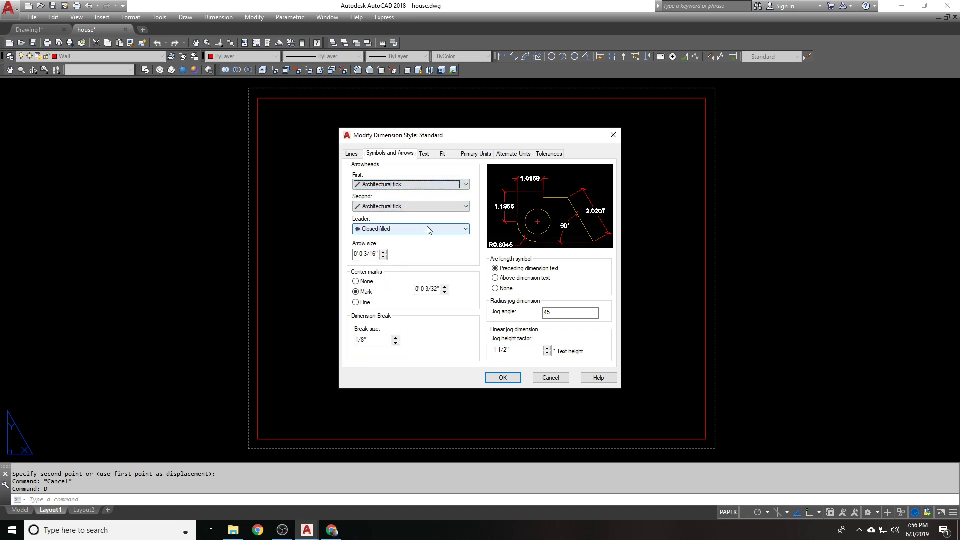
key(Tab)
key(Tab)
key(Tab)
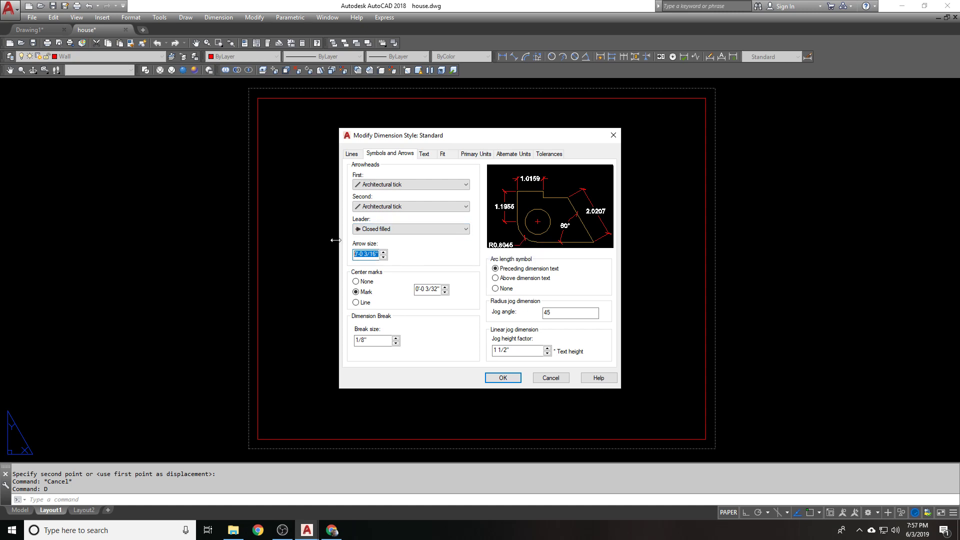
text(1/8)
key(Tab)
key(Up)
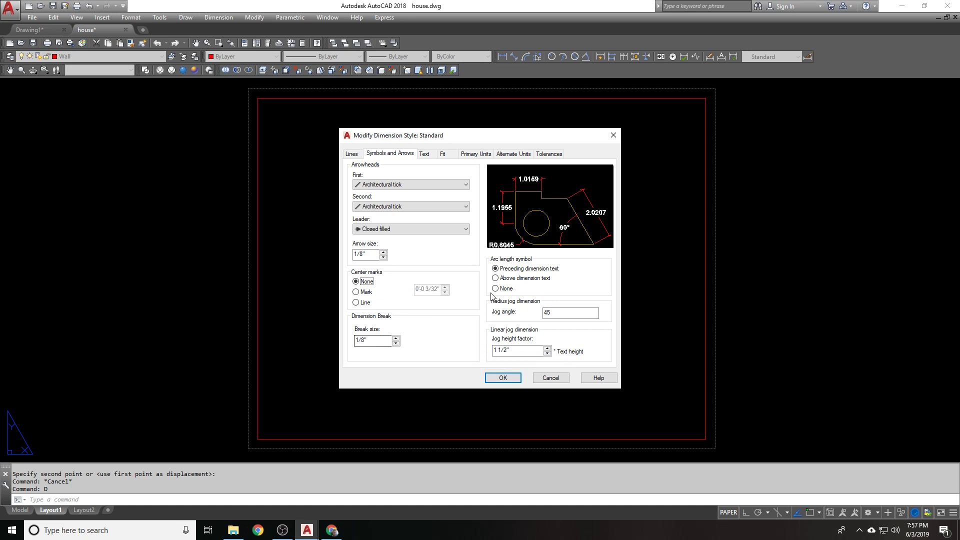
drag(512, 350, 493, 350)
text(1)
click(548, 312)
click(423, 153)
Give dimension text the MAIN style, 3/32" height, ByLayer colour and no fill
click(437, 178)
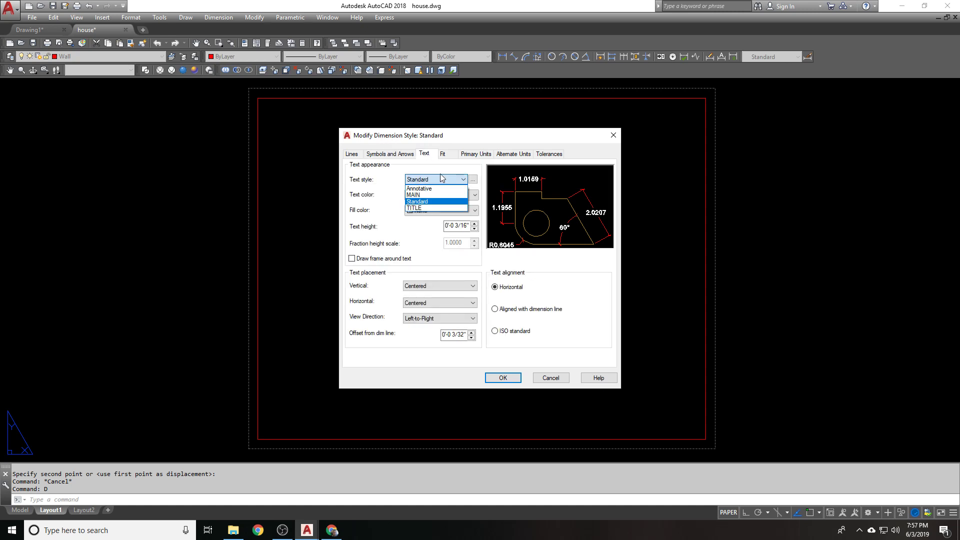
click(433, 194)
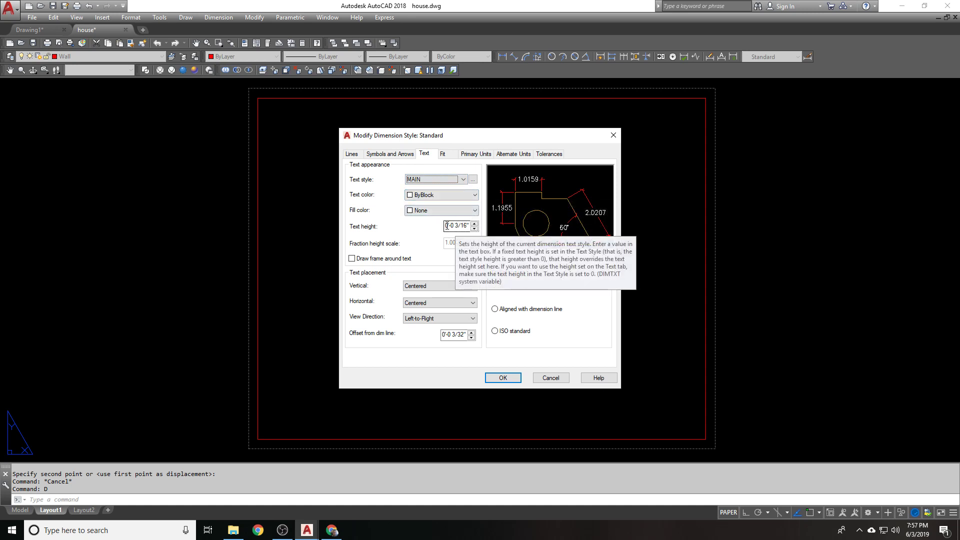
click(464, 225)
double_click(464, 224)
text(3/32)
key(Tab)
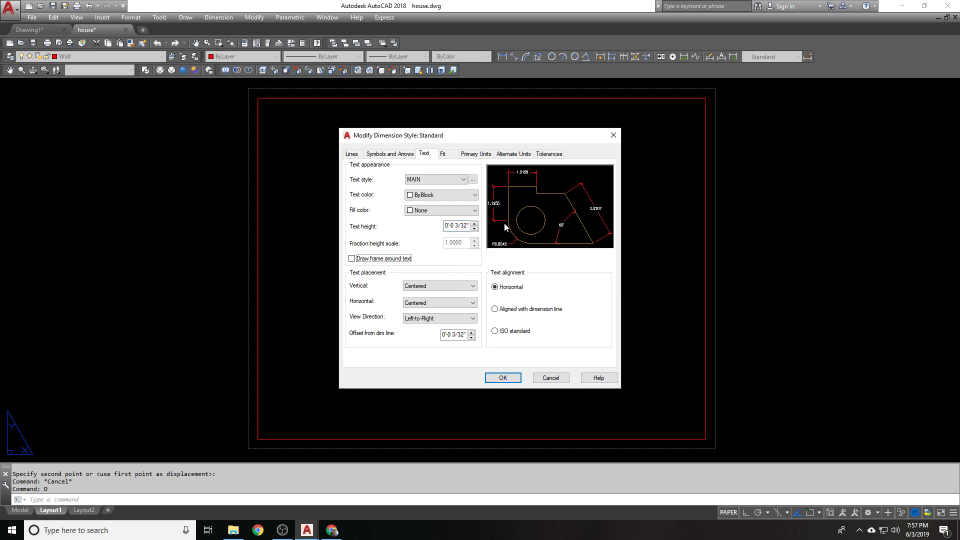
click(451, 195)
click(450, 207)
click(454, 211)
click(457, 213)
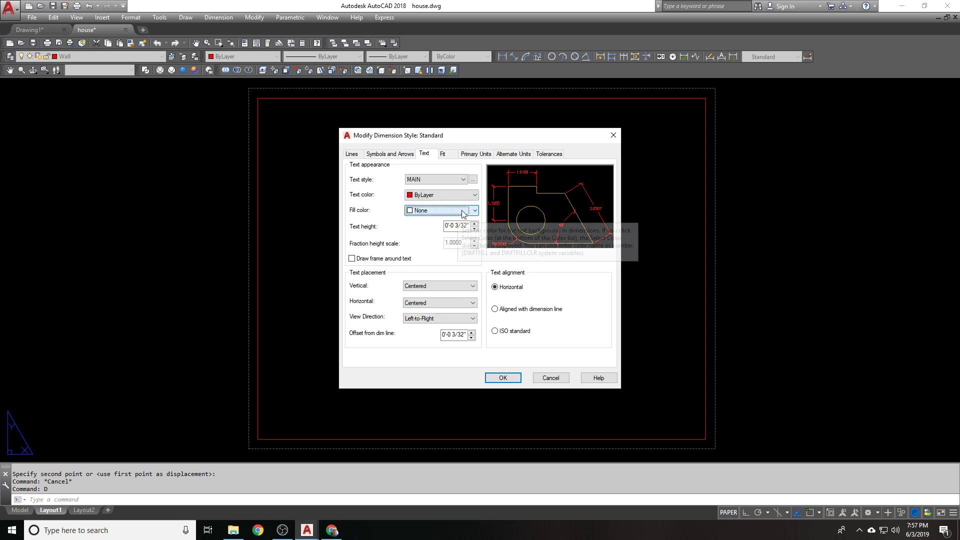
Place text above the line, unframed, with 1/16" offset, aligned with the dimension line
click(391, 258)
click(390, 257)
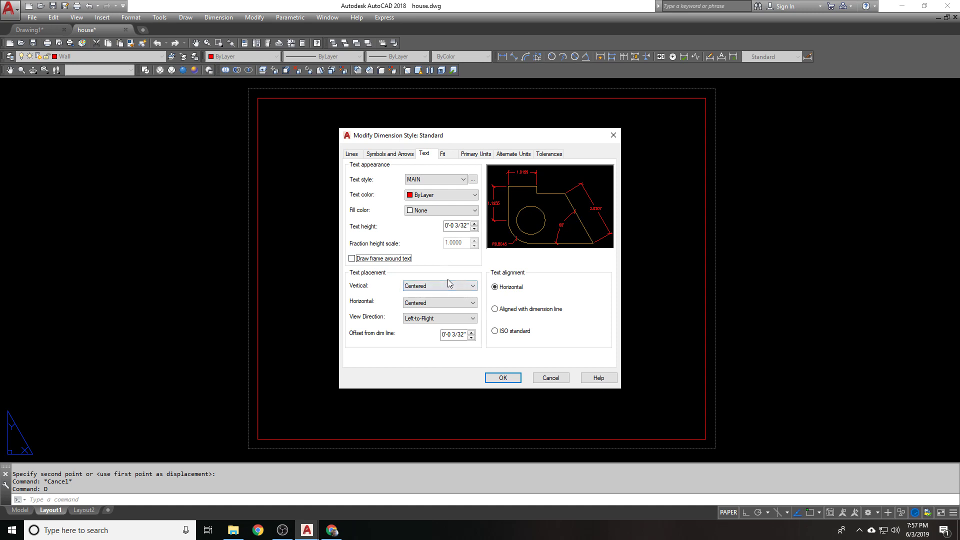
click(442, 285)
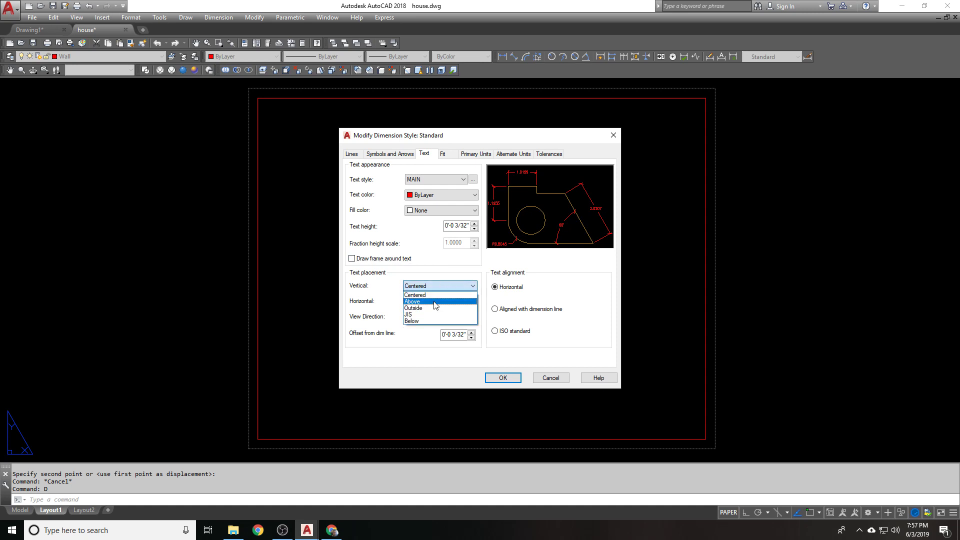
click(434, 301)
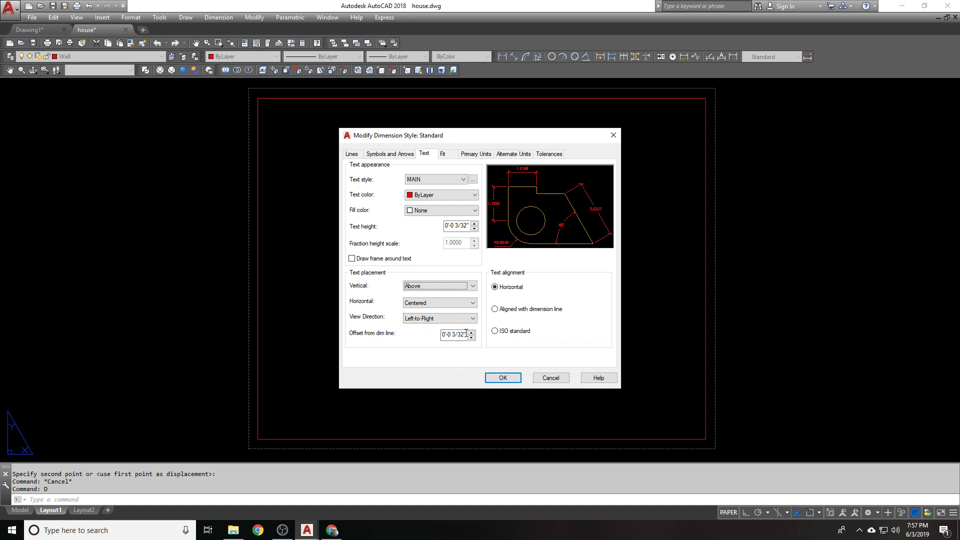
drag(466, 333, 387, 333)
text(1/16)
key(Tab)
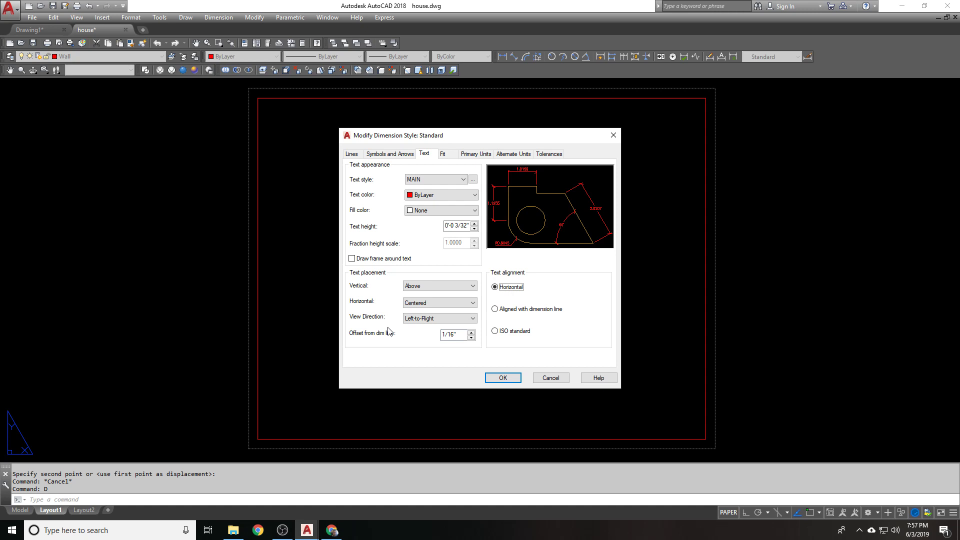
click(507, 308)
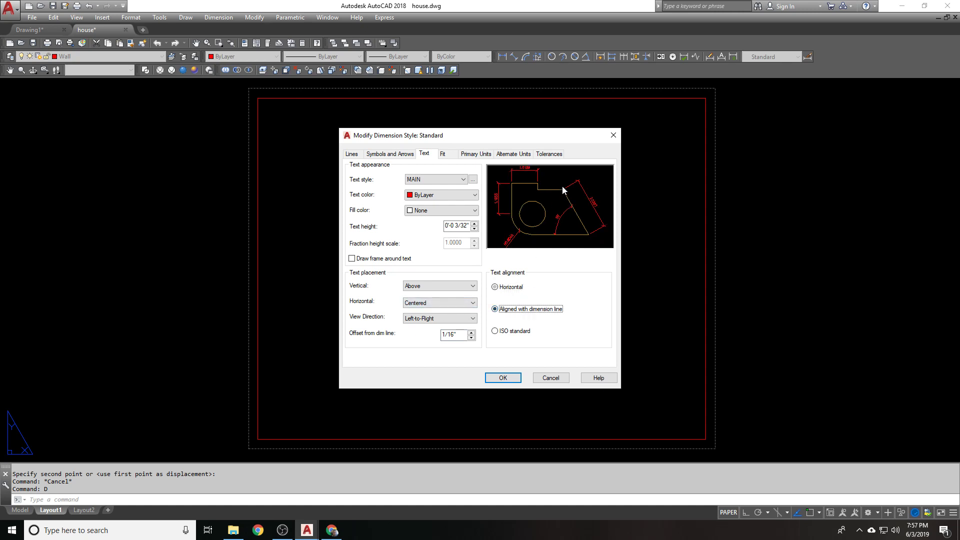
click(450, 155)
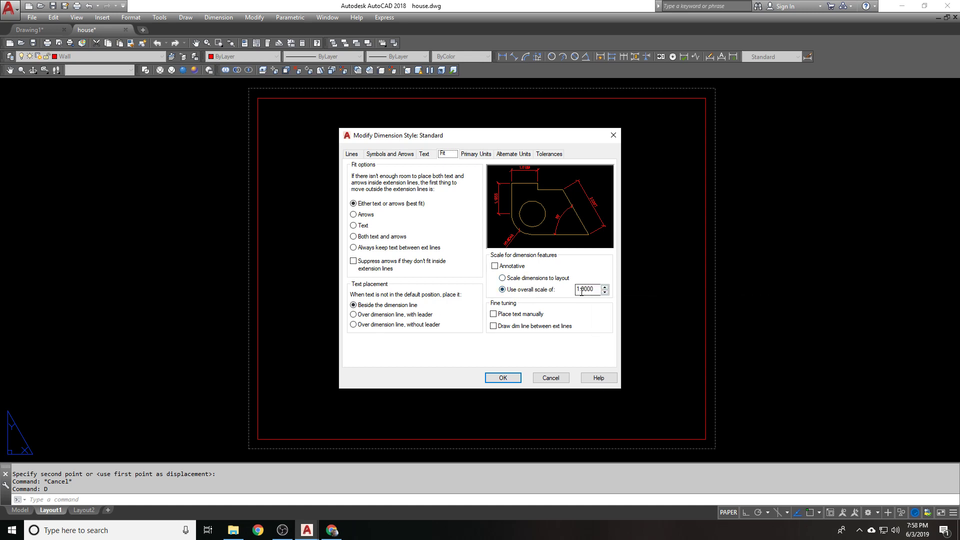
Always draw dimension lines between extension lines, and use Architectural units with Diagonal fractions
click(502, 328)
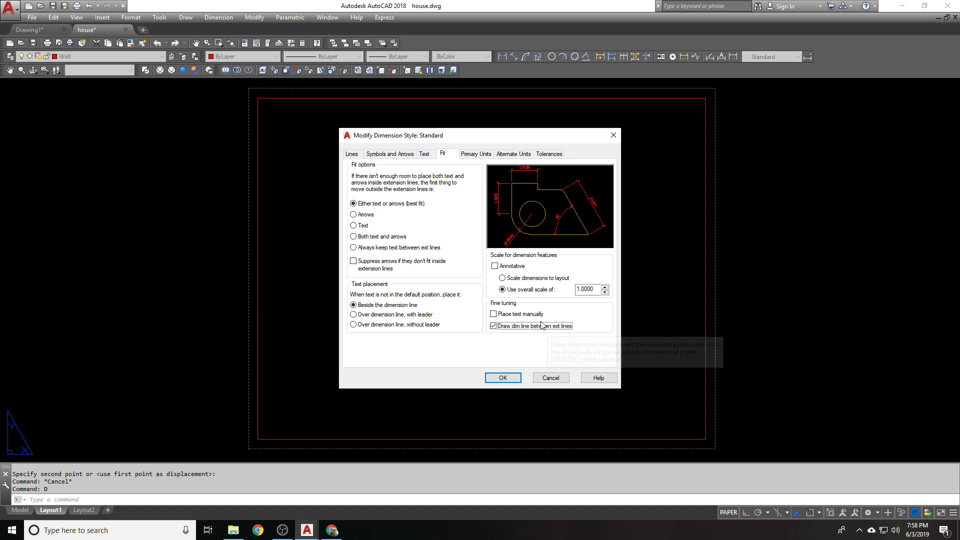
click(476, 154)
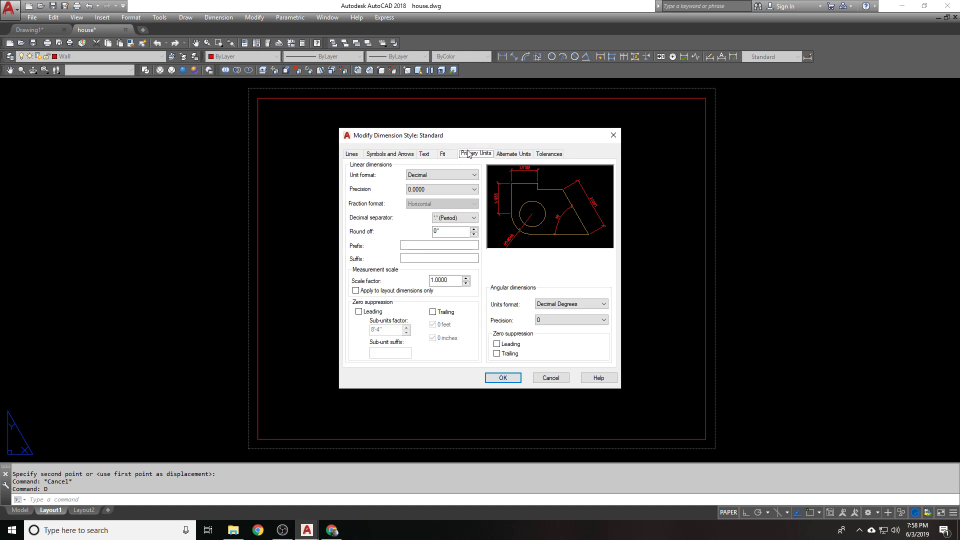
click(437, 175)
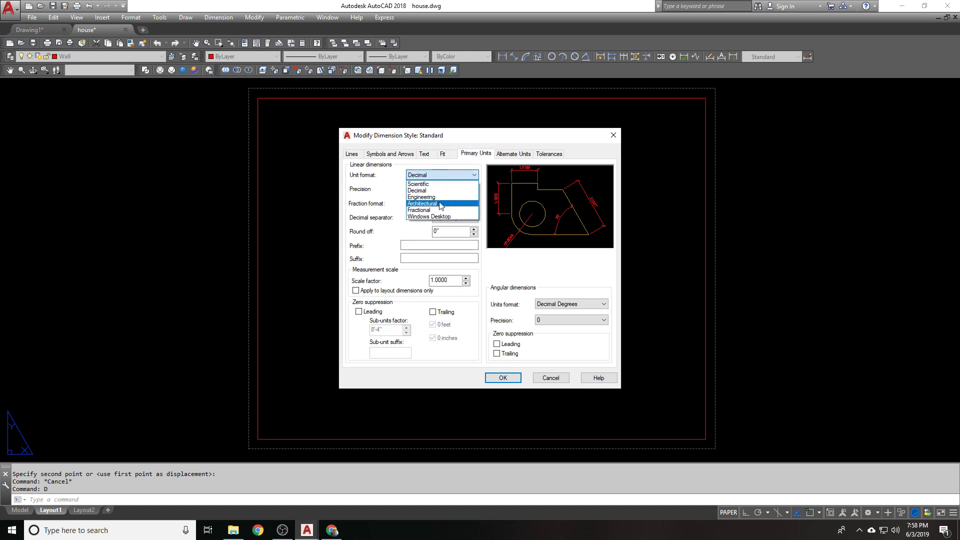
click(440, 204)
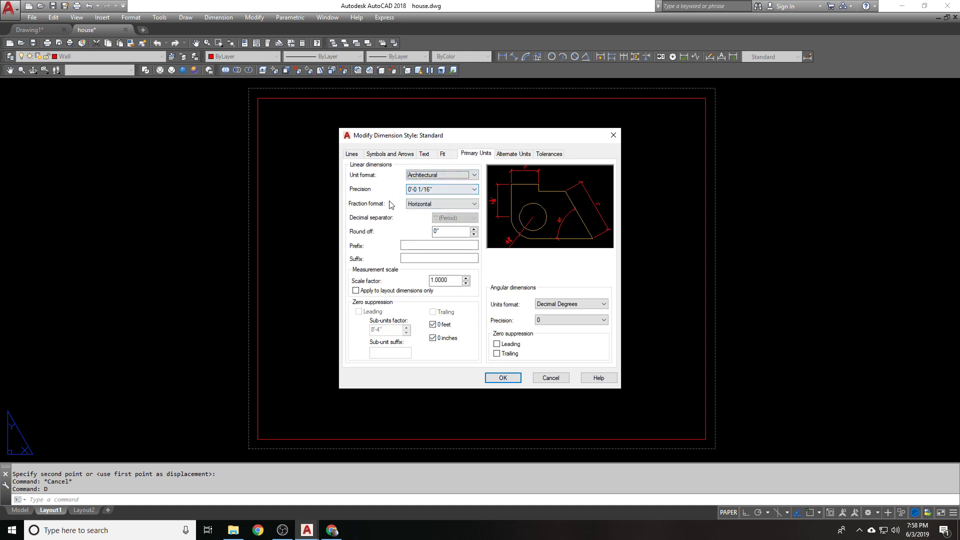
click(452, 203)
click(449, 219)
click(455, 205)
click(454, 204)
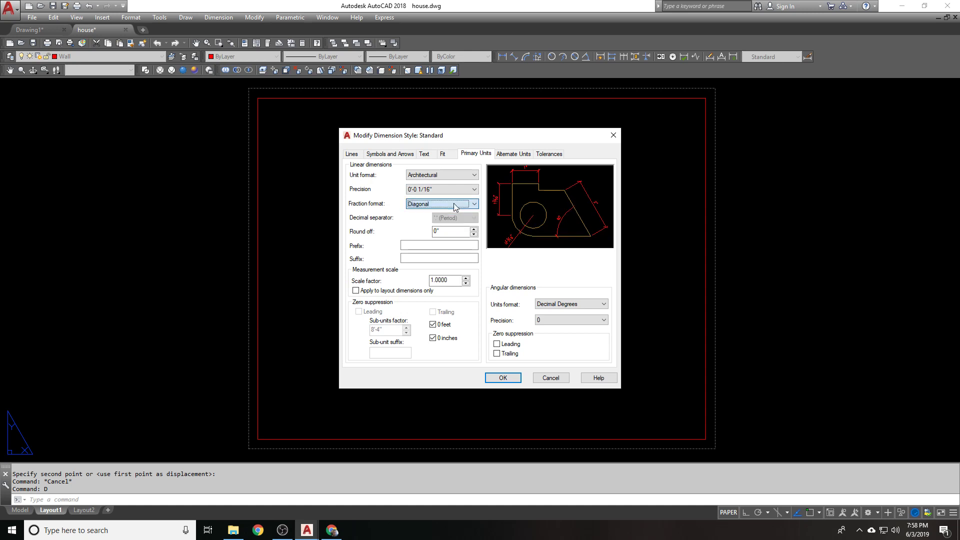
Stop suppressing 0 inches and save the Standard dimension style changes
click(448, 339)
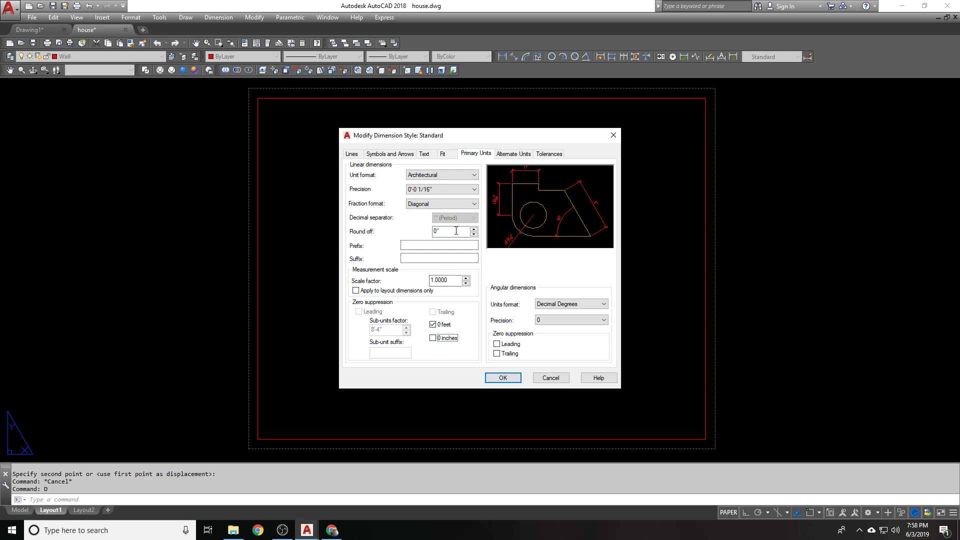
mouse_move(475, 135)
mouse_down()
mouse_move(464, 134)
mouse_move(517, 135)
mouse_move(466, 135)
mouse_up()
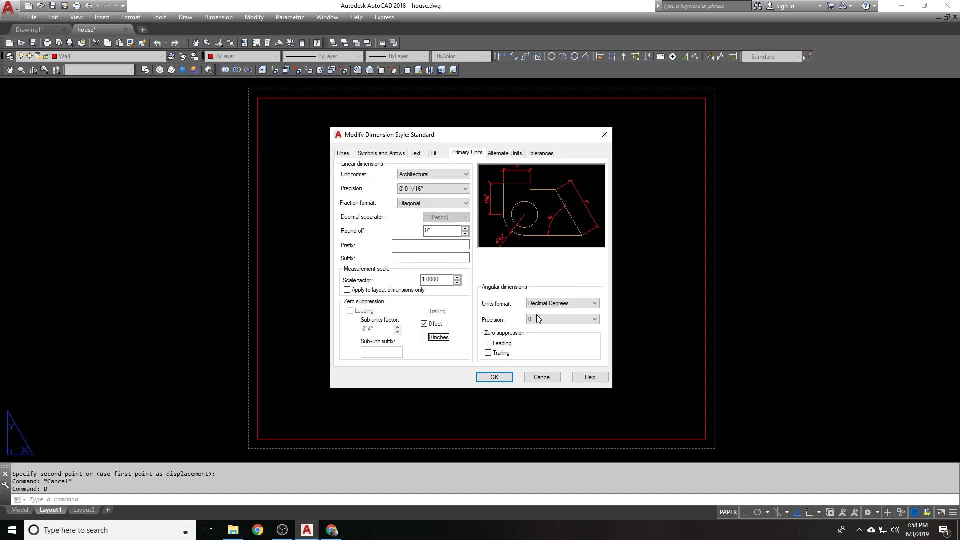
click(496, 377)
click(542, 340)
Give the TITLE text style a 3/8" height using the ST command, and apply it
text(ST)
key(Return)
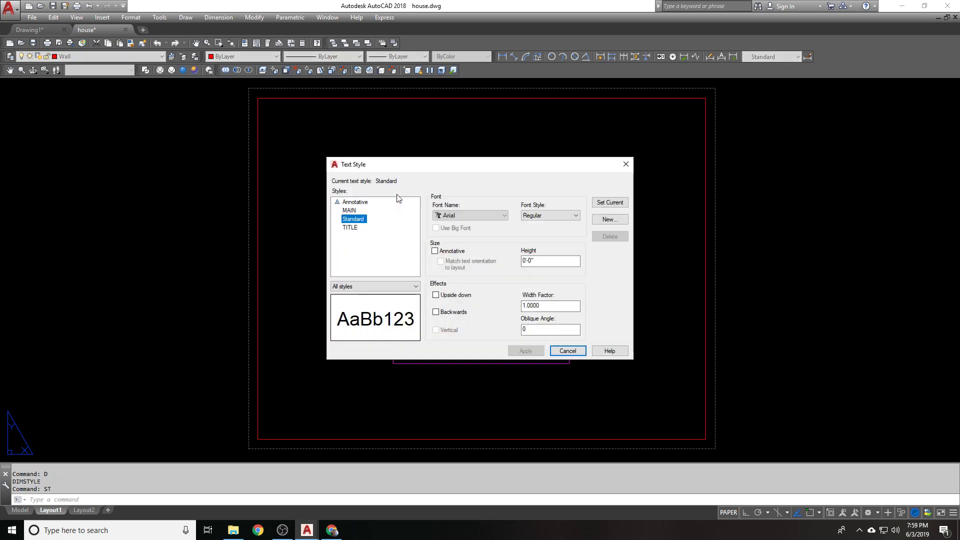
click(356, 213)
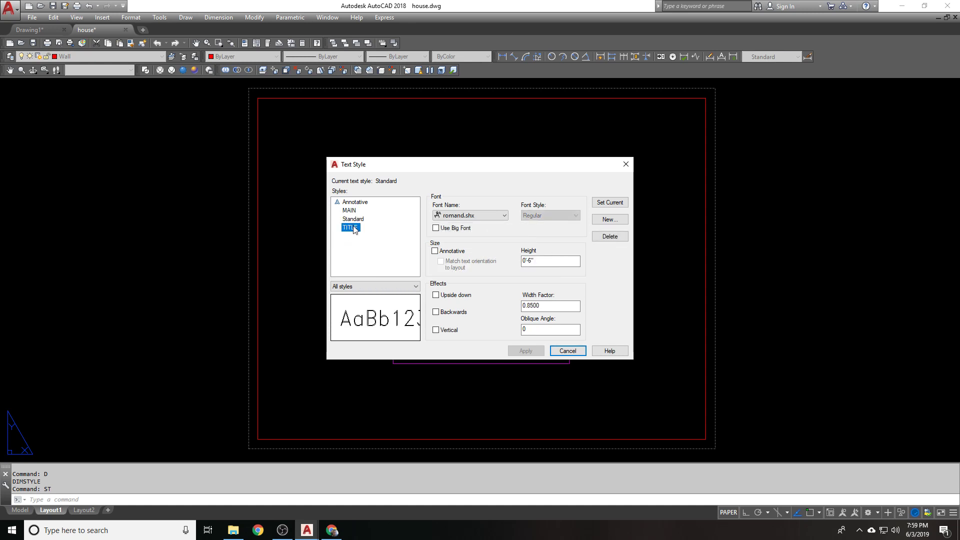
click(350, 227)
double_click(545, 261)
text(3/8)
key(Tab)
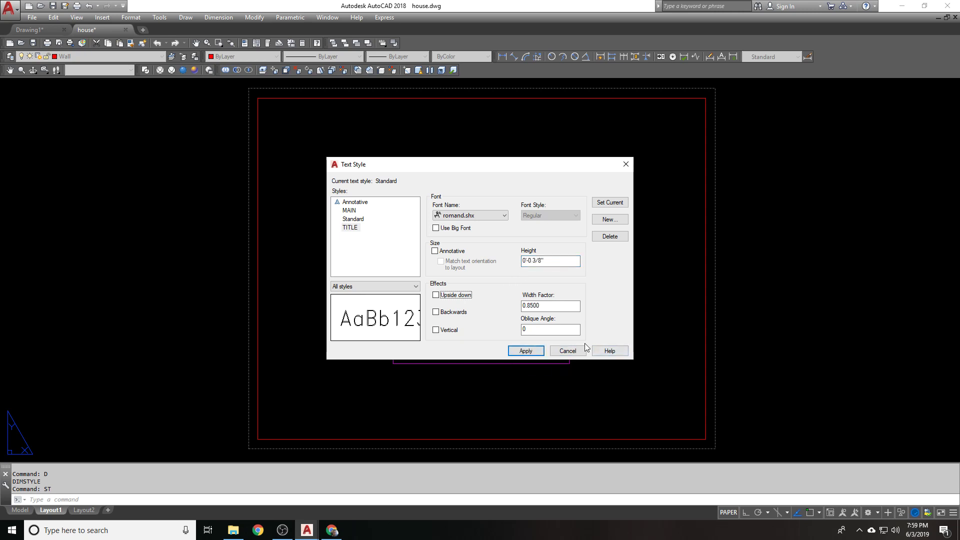
click(531, 355)
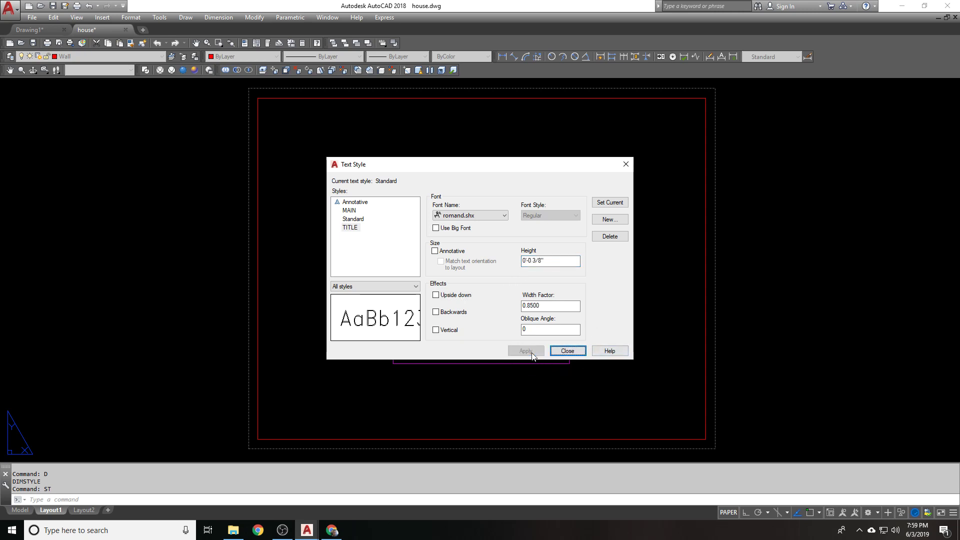
click(568, 351)
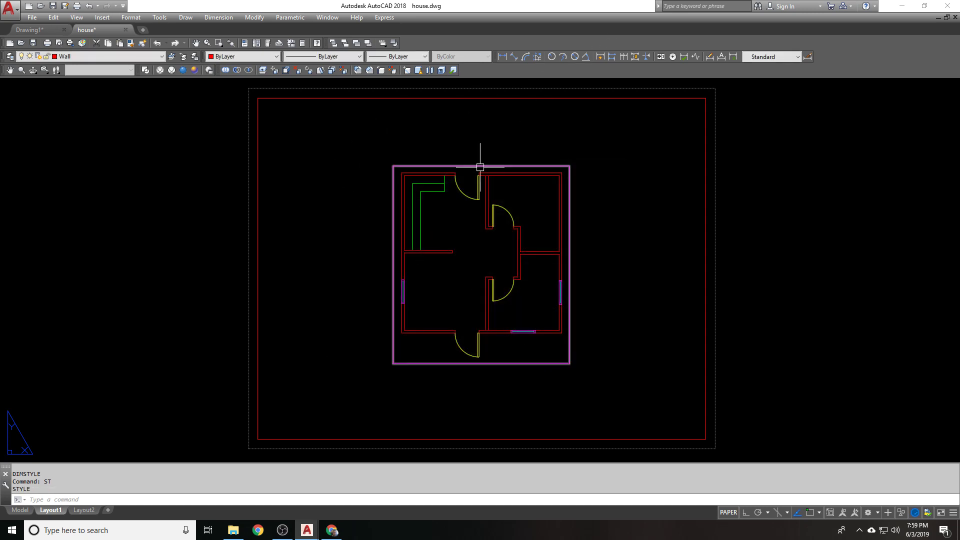
In the Standard multileader style, set text height 3/32" and landing gap 1/16"
text(MLEADERSTYLE)
key(Return)
click(579, 253)
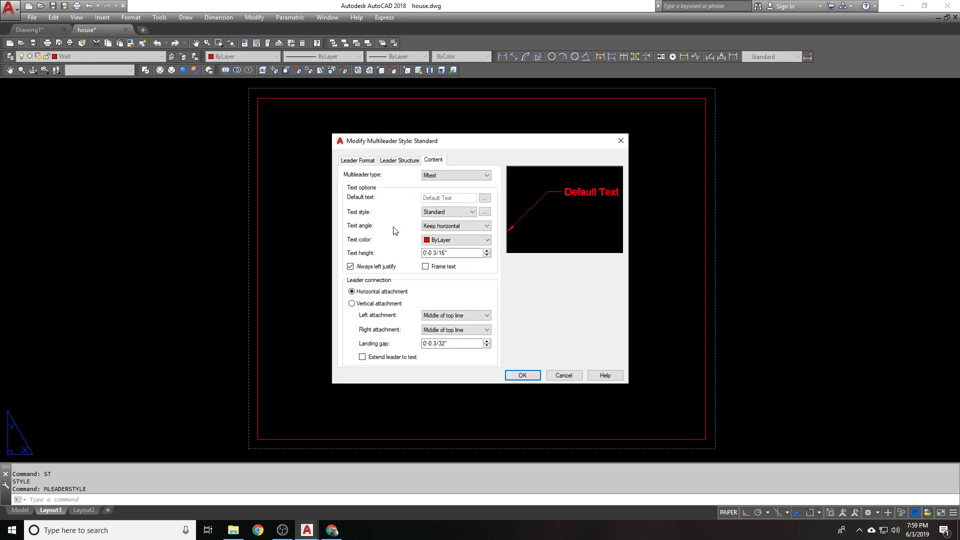
drag(470, 253, 423, 253)
text(3/32)
key(Tab)
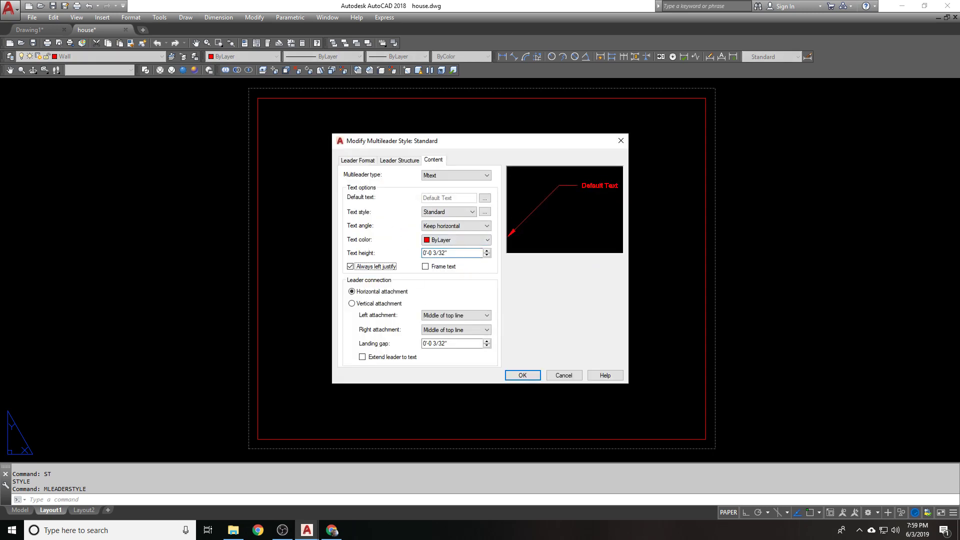
drag(480, 343, 388, 343)
text(1/16)
key(Tab)
Set the leader landing distance to 1/8" and the arrowhead size to 1/8"
click(402, 161)
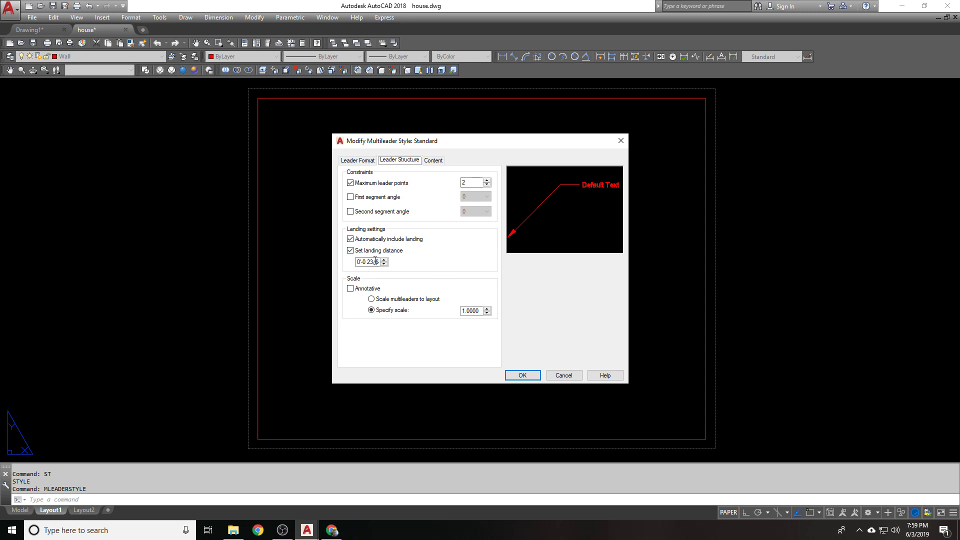
drag(364, 262, 483, 265)
text(8/8)
key(Tab)
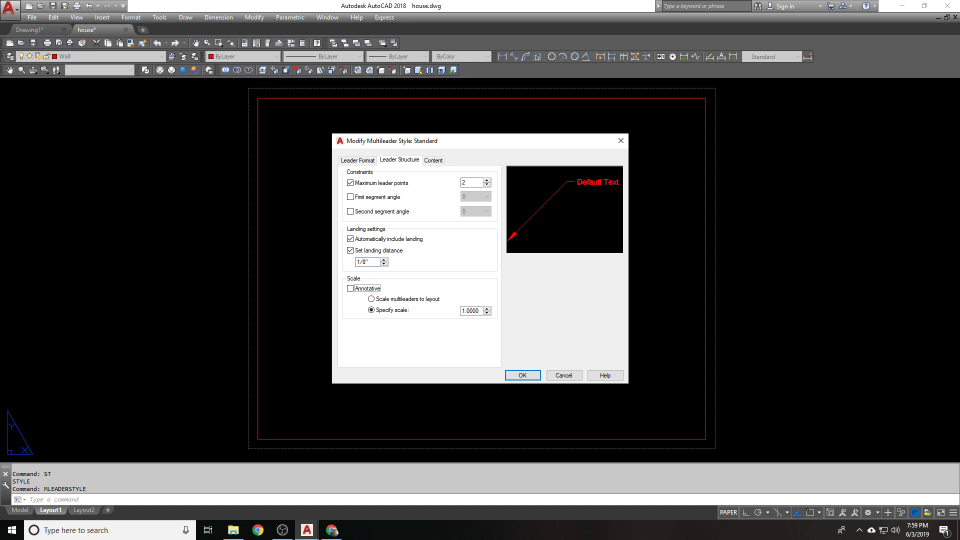
click(353, 158)
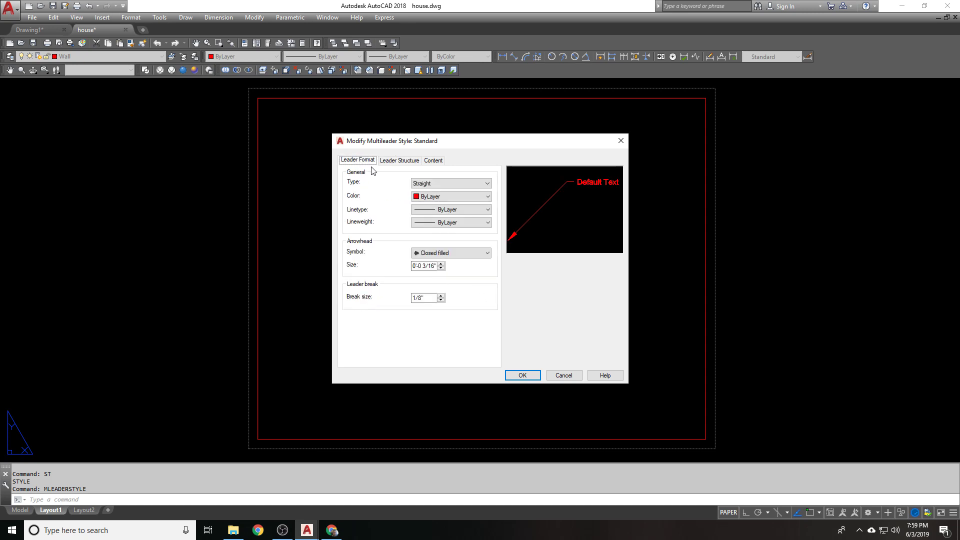
click(414, 266)
drag(414, 266, 520, 275)
text(1/8)
key(Tab)
click(522, 375)
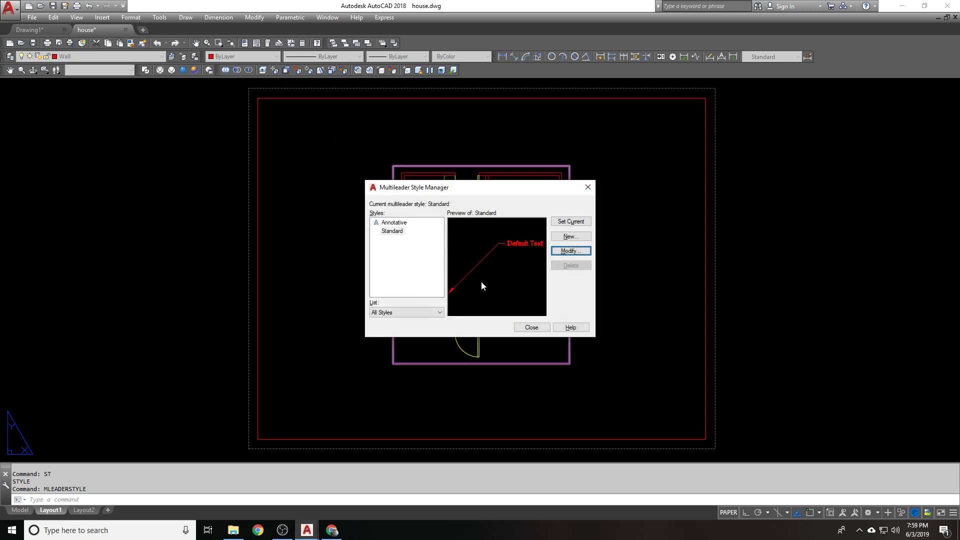
Make the Standard multileader style use the MAIN text style with Mtext content
click(570, 250)
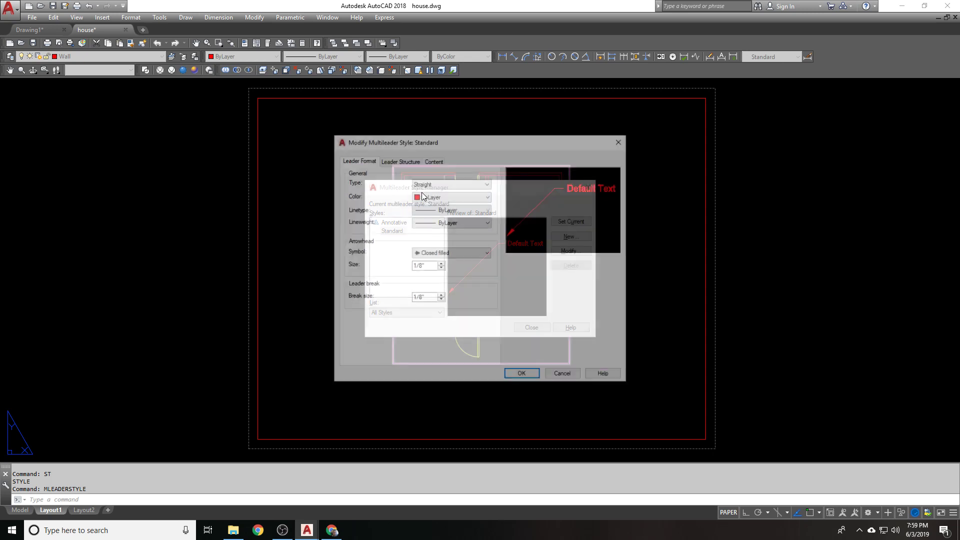
click(433, 160)
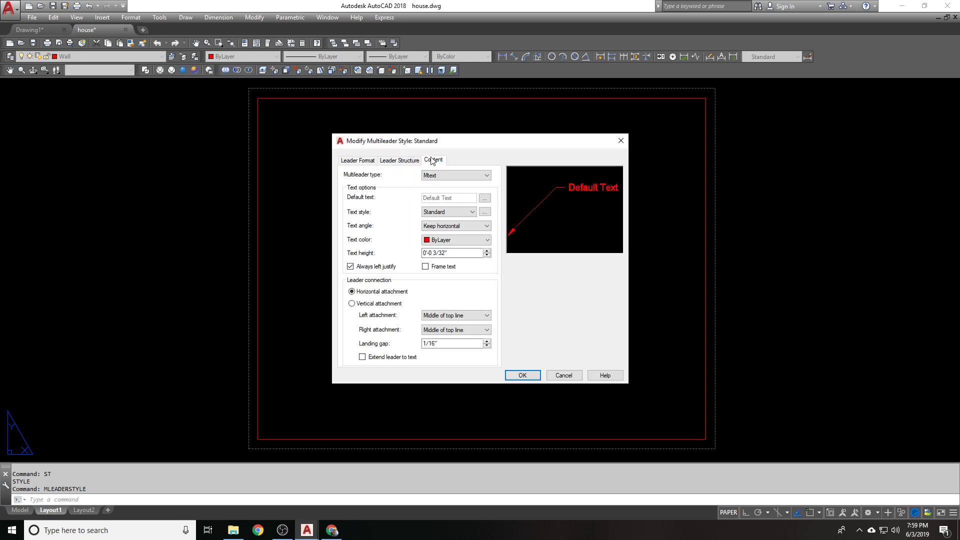
click(462, 175)
click(462, 175)
click(459, 212)
click(452, 227)
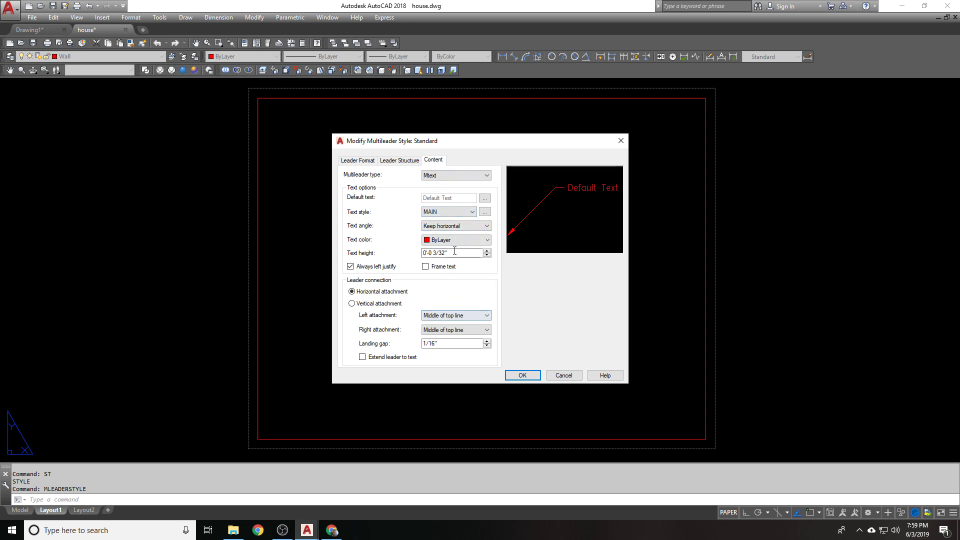
click(522, 375)
click(529, 325)
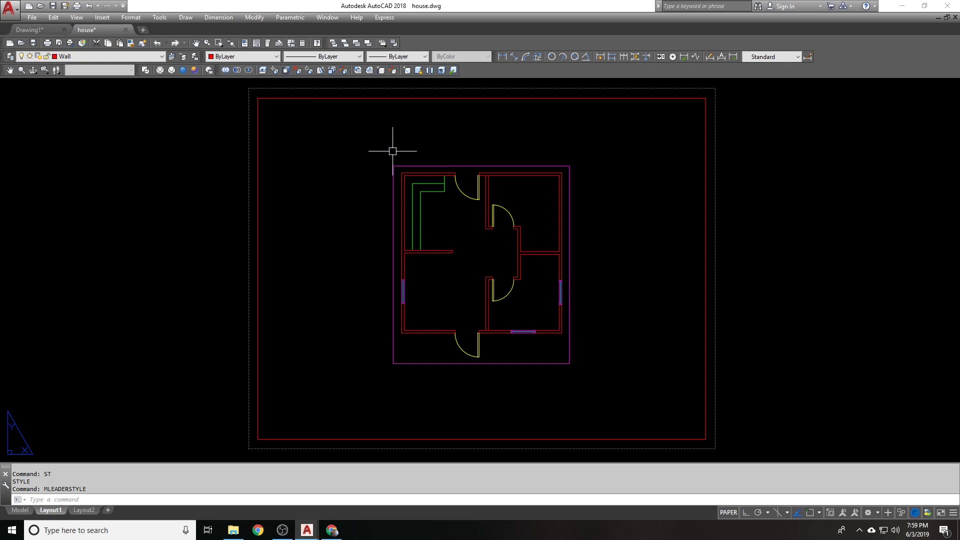
Place a 6'-8" linear dimension from the top-left corner to the door opening
scroll(399, 158, up, 5)
middle_drag(439, 176, 415, 180)
click(502, 56)
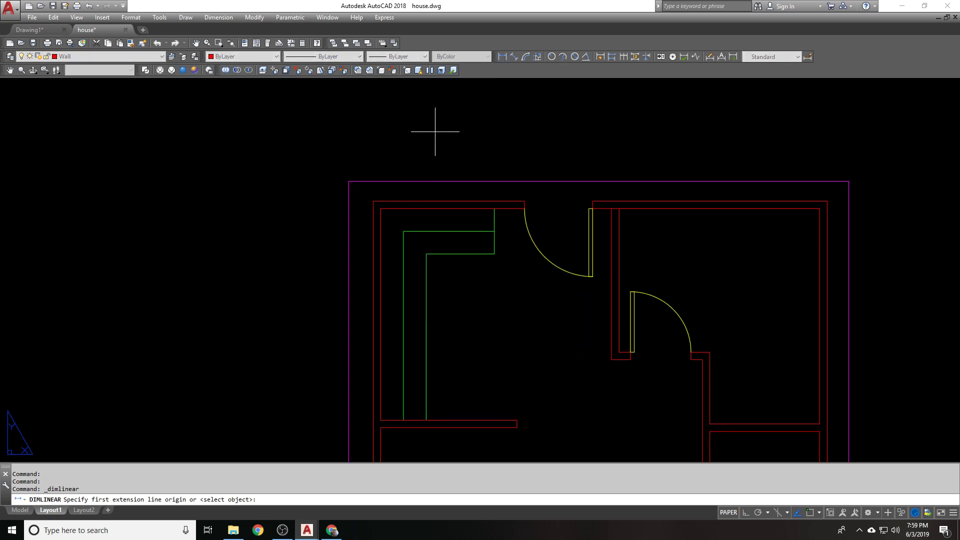
key(F3)
click(373, 202)
click(524, 201)
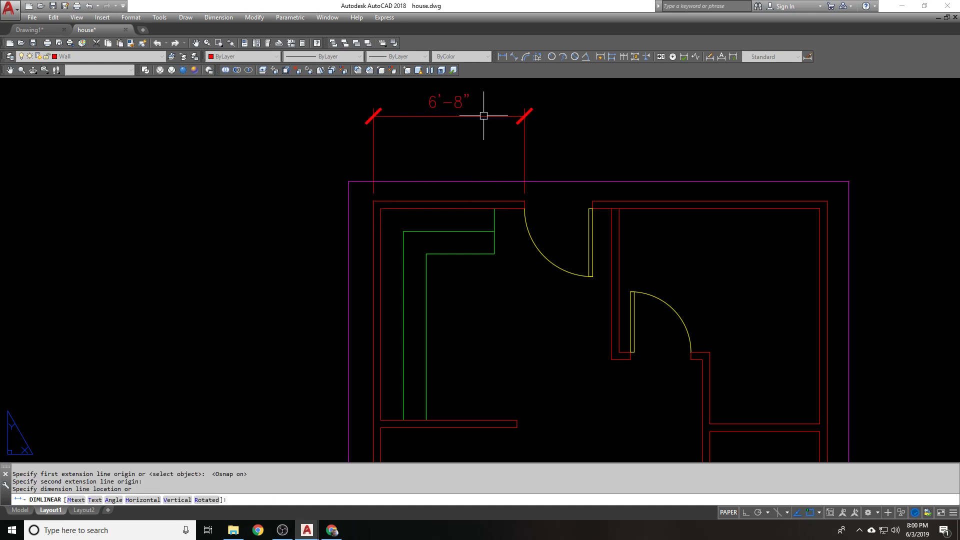
click(487, 119)
Continue the chain with the 3'-0" door opening and 10'-4" right wall dimensions
middle_drag(544, 118, 476, 101)
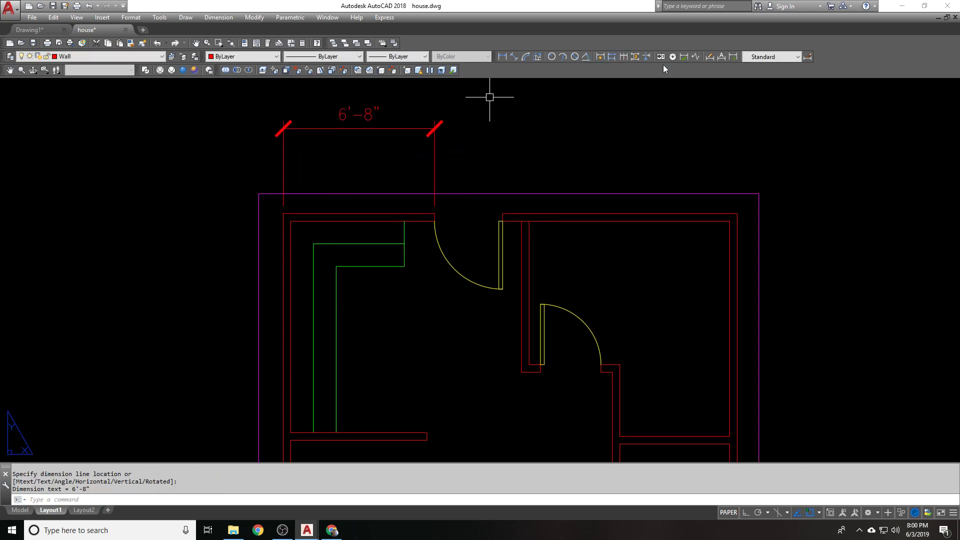
click(634, 58)
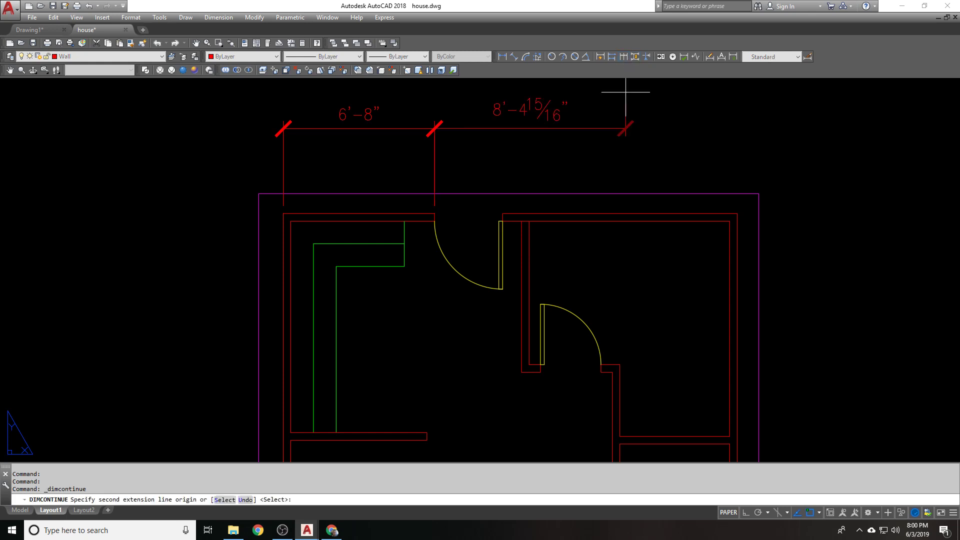
click(502, 214)
click(736, 204)
key(Return)
middle_drag(462, 64, 473, 117)
key(Return)
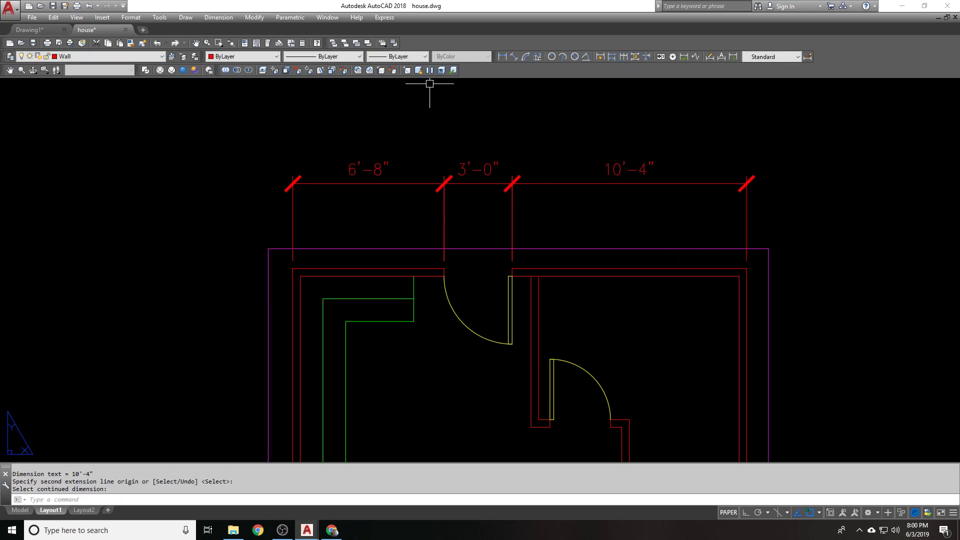
Add a 20'-0" overall dimension above, then start Dimension Space with 10'-4" as base
click(503, 56)
click(293, 268)
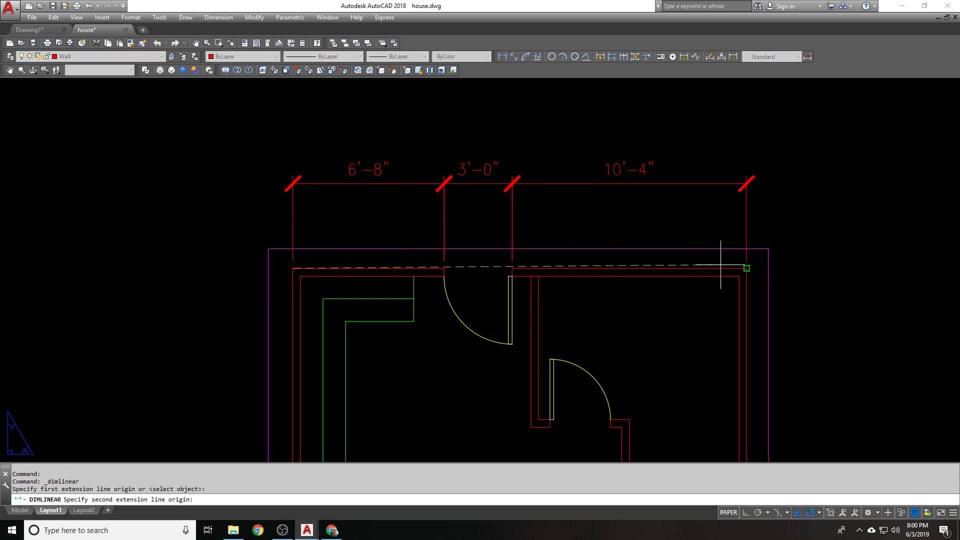
click(746, 269)
click(717, 105)
middle_drag(545, 62, 586, 117)
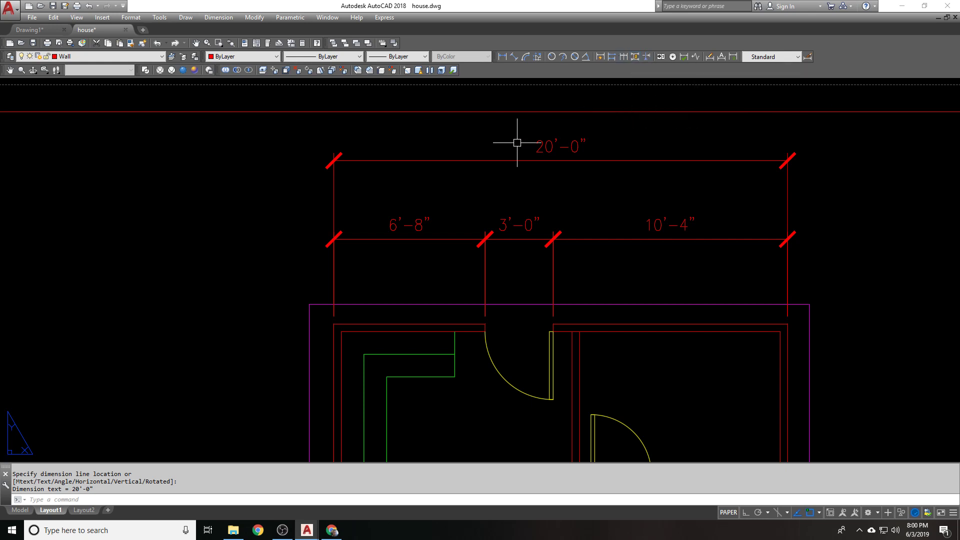
click(634, 59)
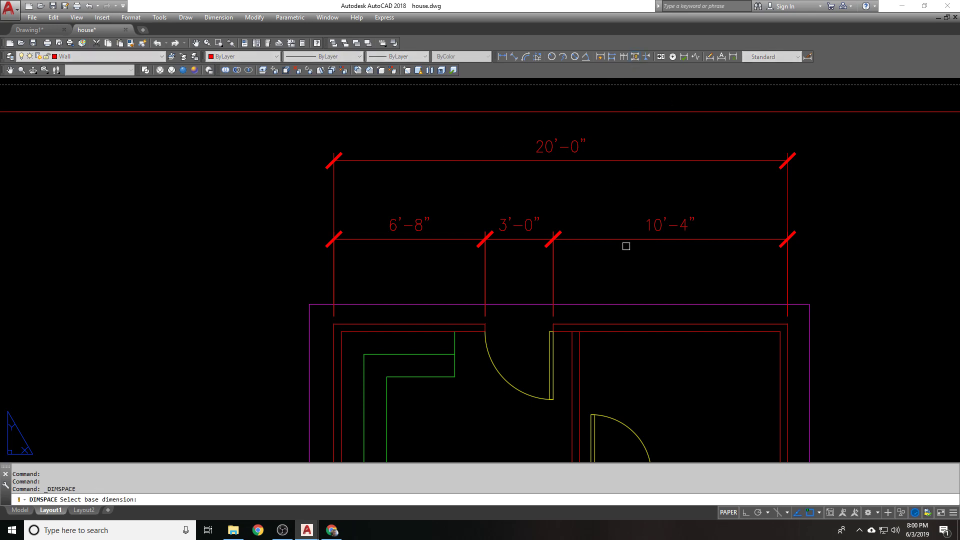
click(632, 239)
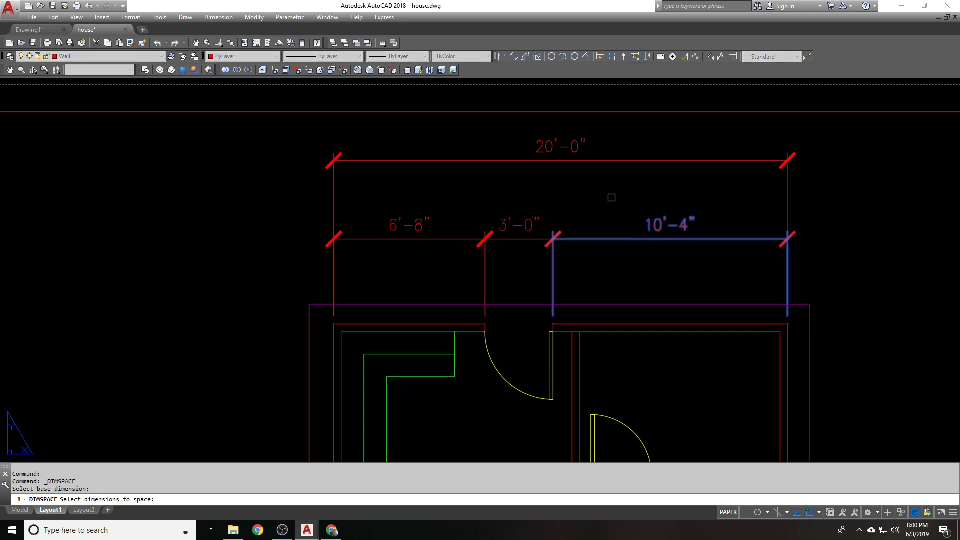
Space the 20'-0" dimension at 1/4, then undo that spacing
click(620, 161)
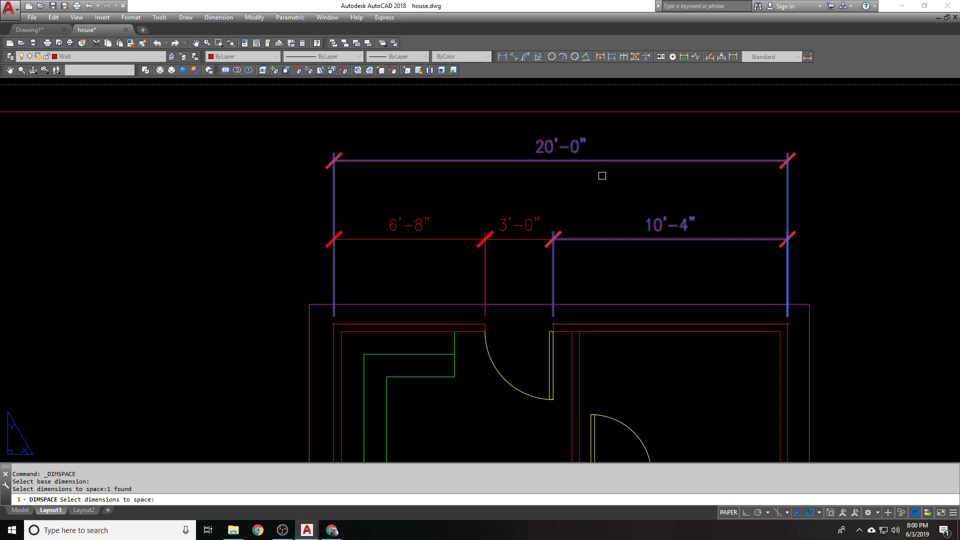
key(Return)
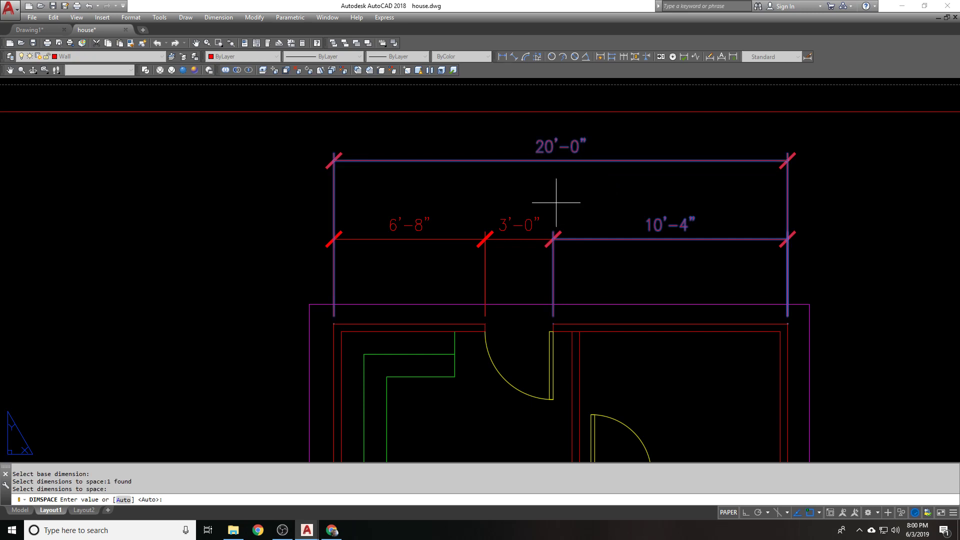
text(1/4)
key(Return)
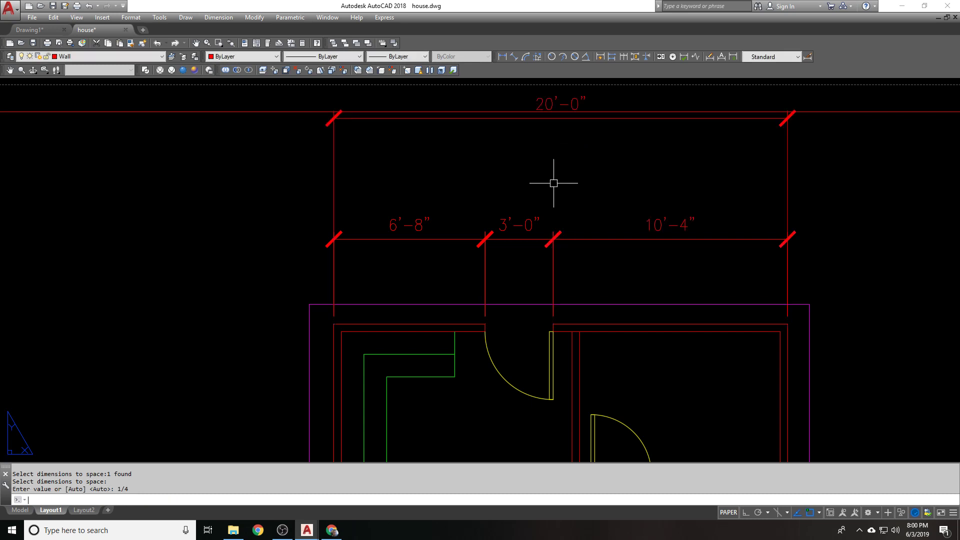
text(u)
key(Return)
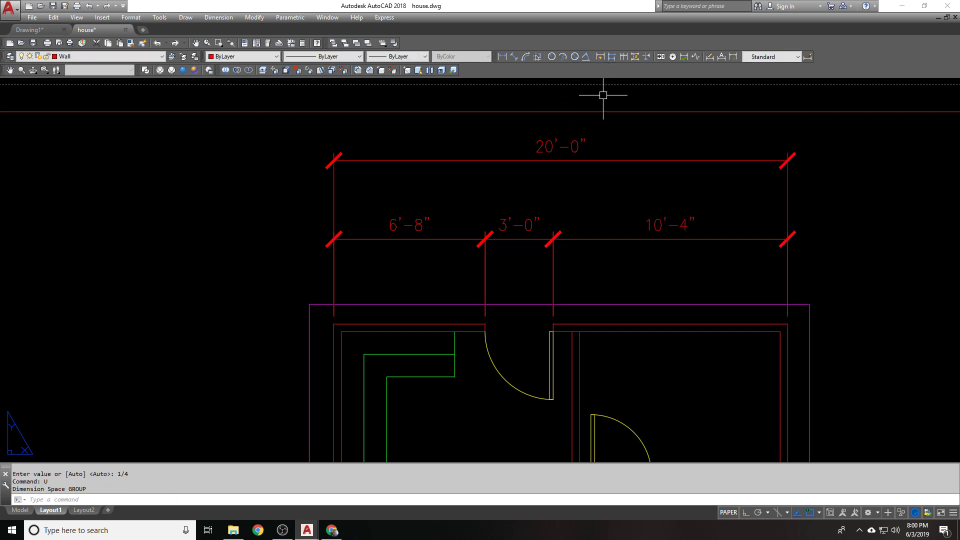
Respace the 20'-0" dimension .25 from the 10'-4" base, then open Dimension Style Manager
click(633, 56)
click(630, 236)
click(588, 161)
key(Return)
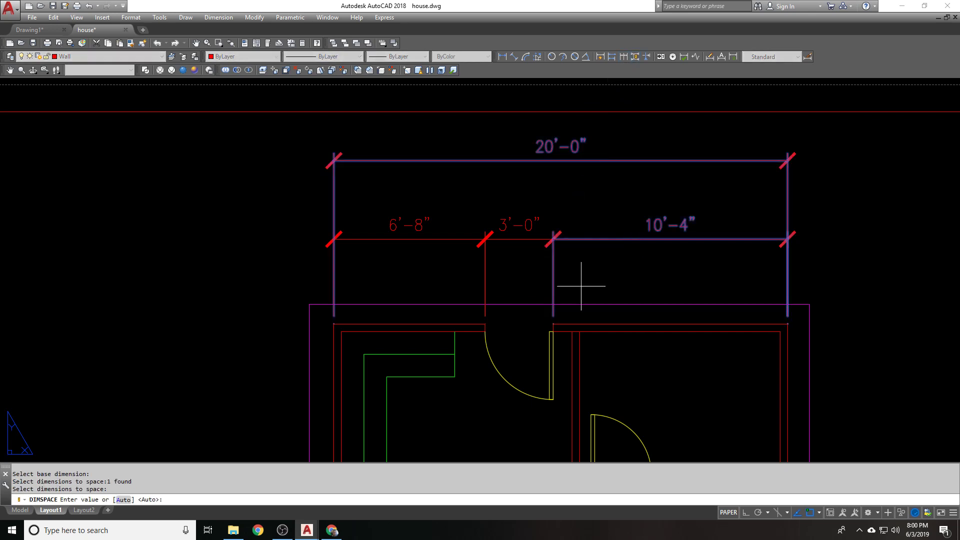
text(.25)
key(Return)
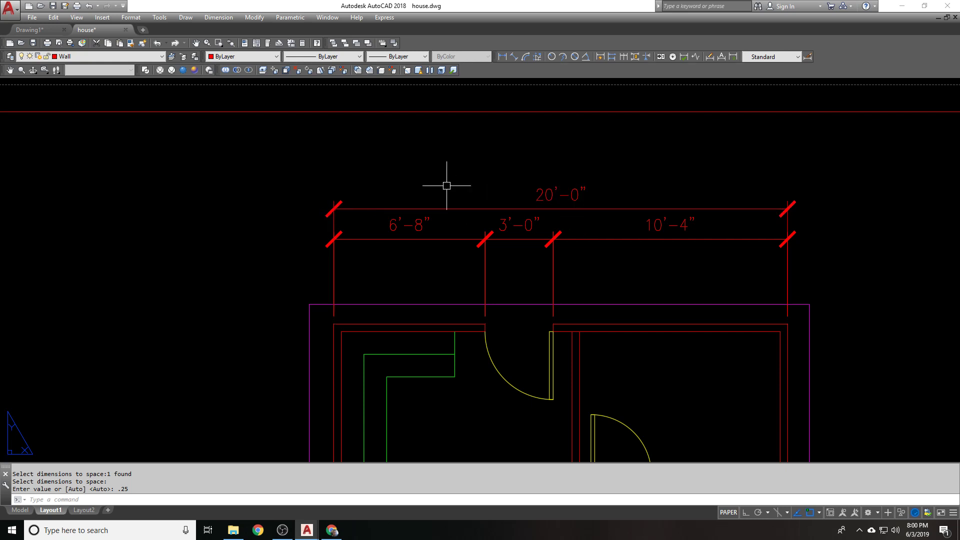
text(D)
key(Return)
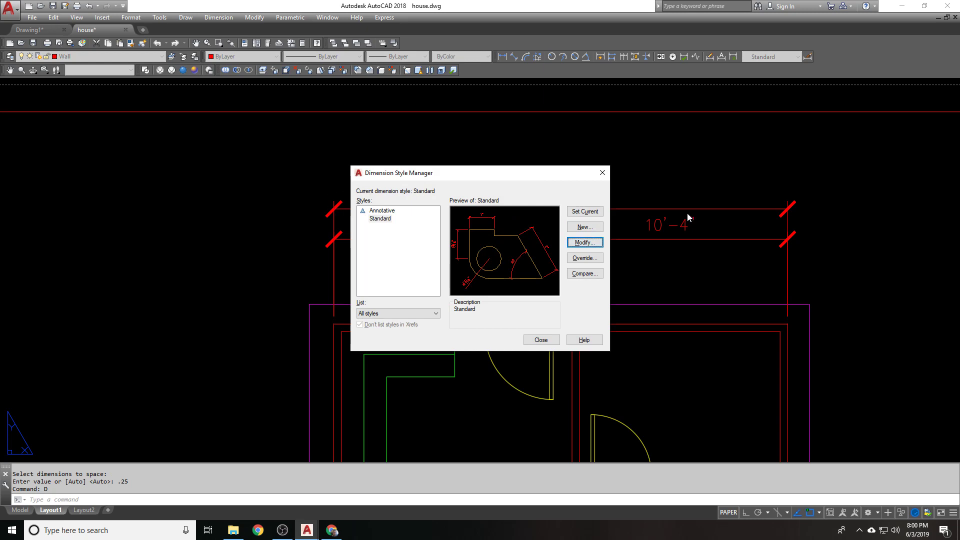
Keep the Standard style's Fit text placement 'Over dimension line, without leader' and close
click(584, 243)
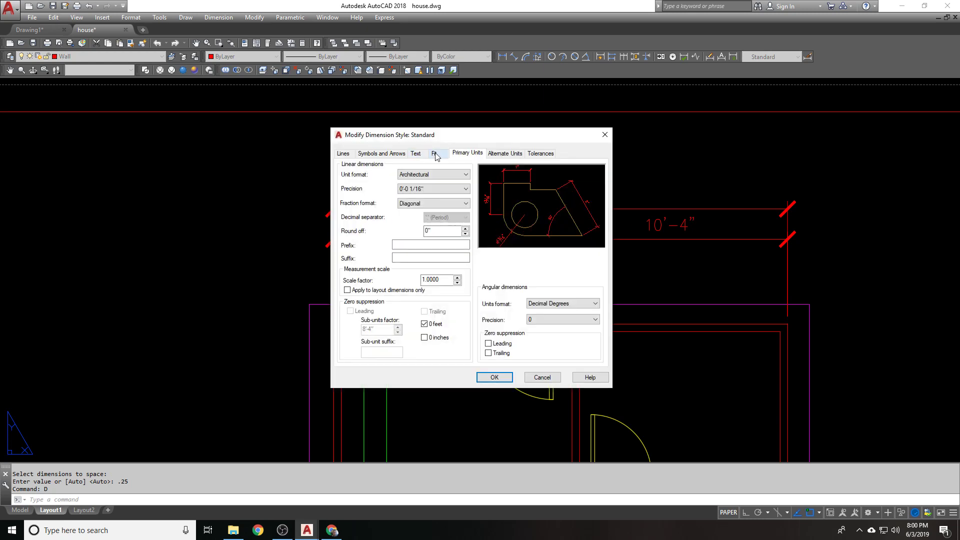
click(434, 153)
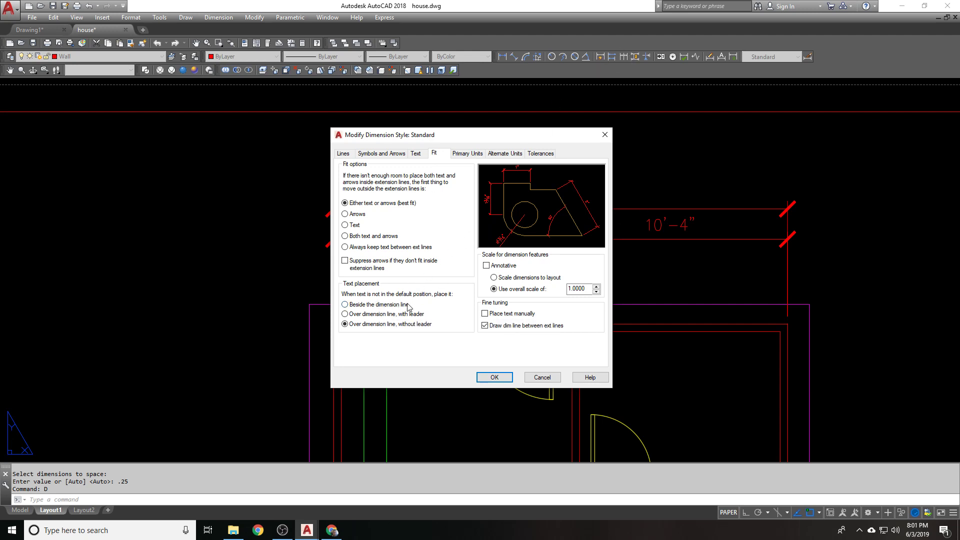
click(493, 377)
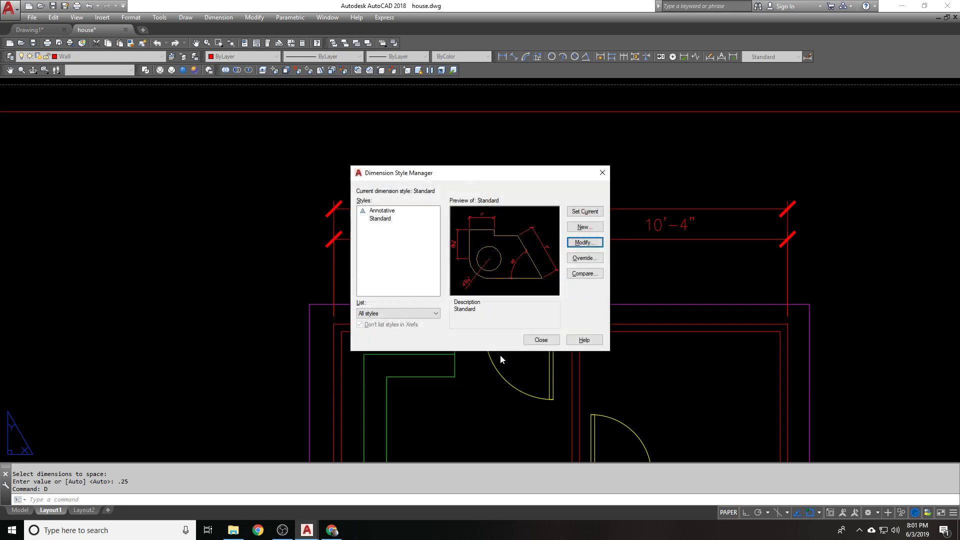
click(542, 338)
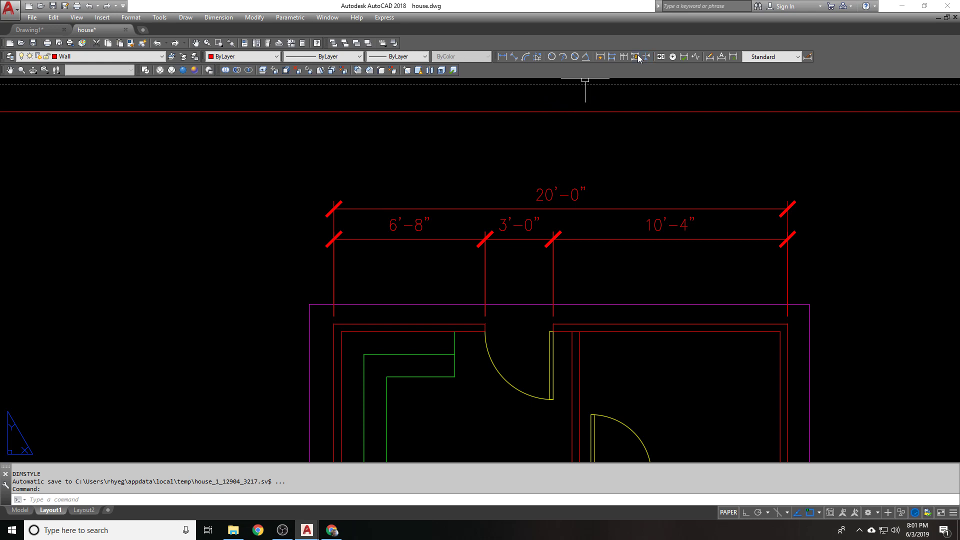
Set the Standard dimension style's text offset from the dimension line to 1/32"
click(807, 57)
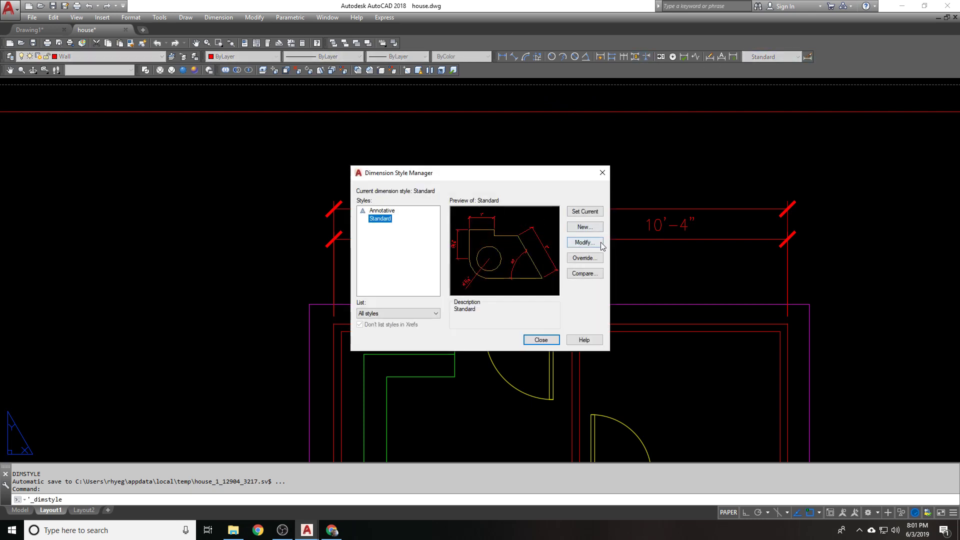
click(585, 242)
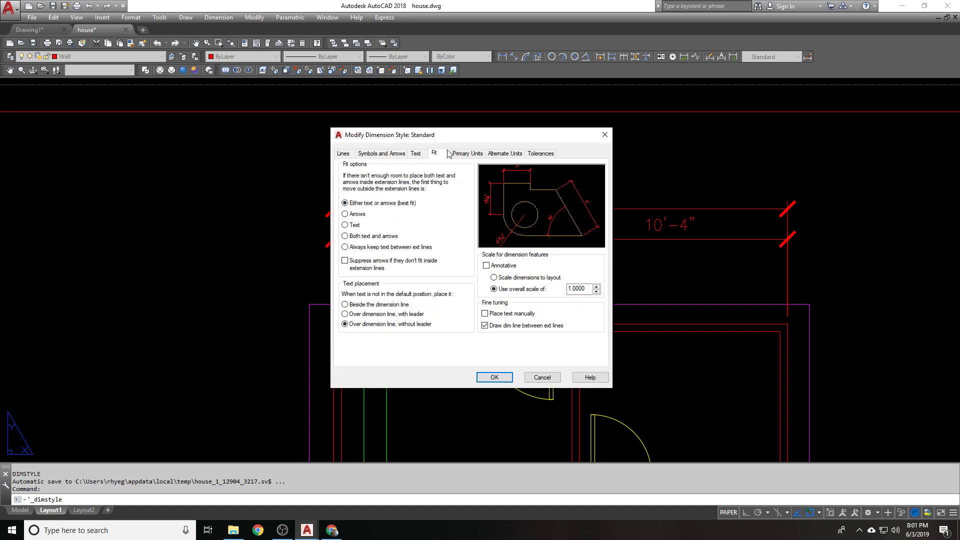
click(415, 153)
double_click(445, 334)
text(1/32)
key(Tab)
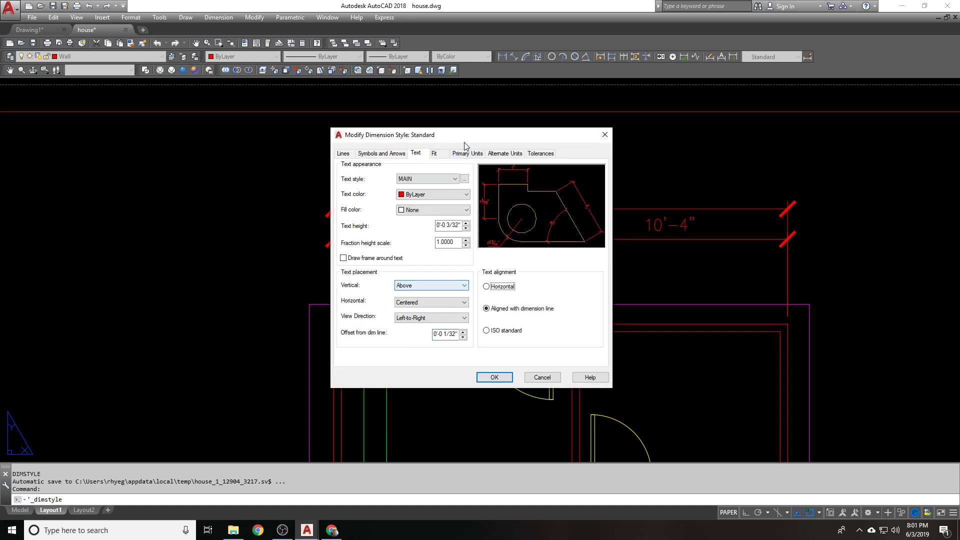
Set the Standard style's arrow size to 3/32" and save the style
click(438, 155)
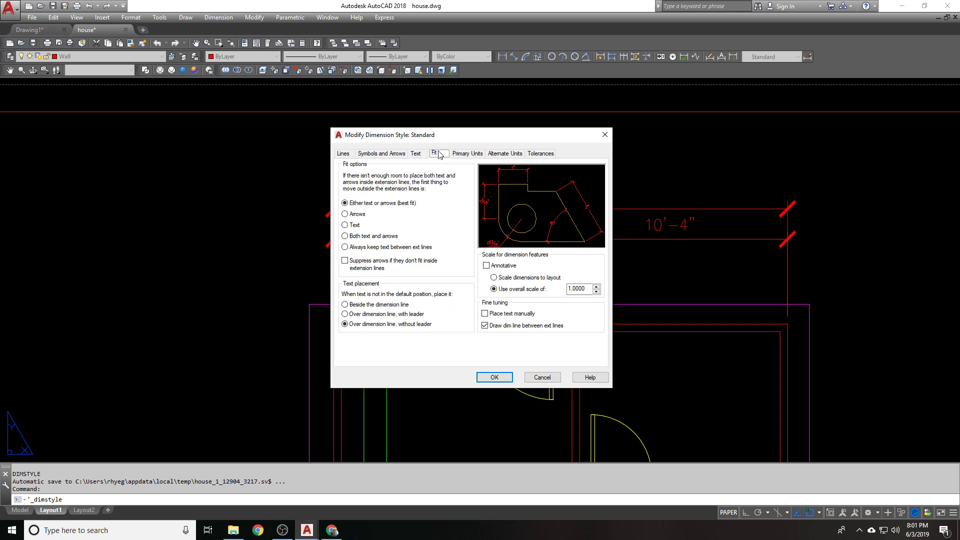
click(376, 154)
click(345, 154)
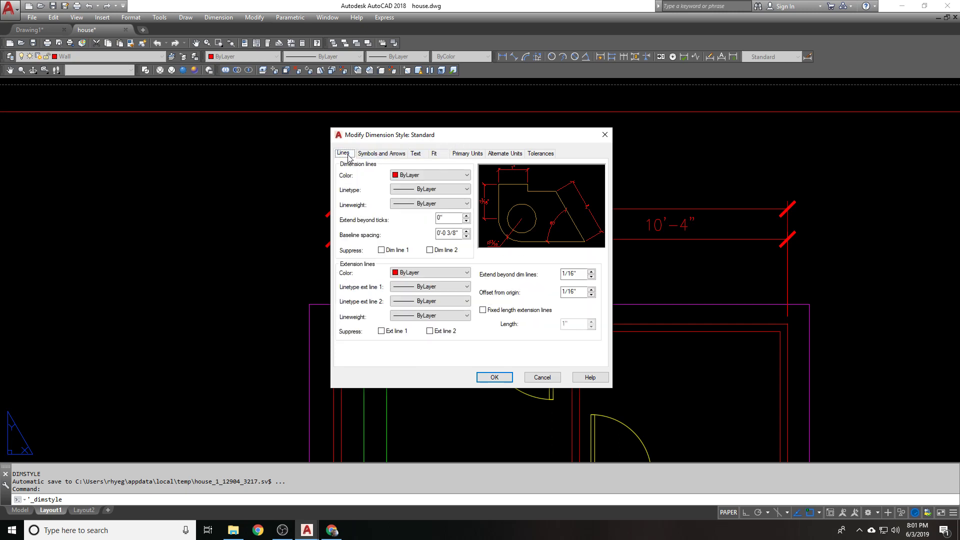
click(381, 154)
click(417, 154)
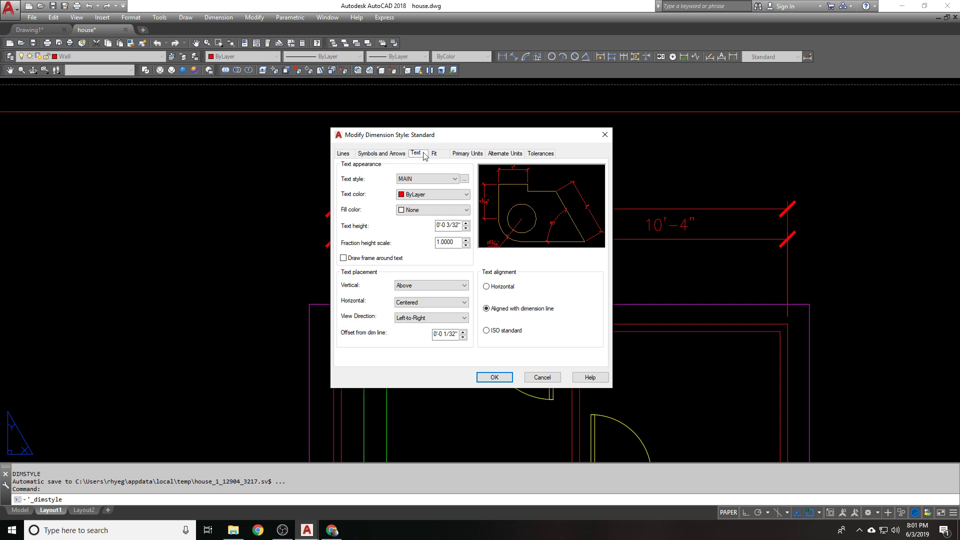
click(434, 154)
click(467, 154)
click(403, 154)
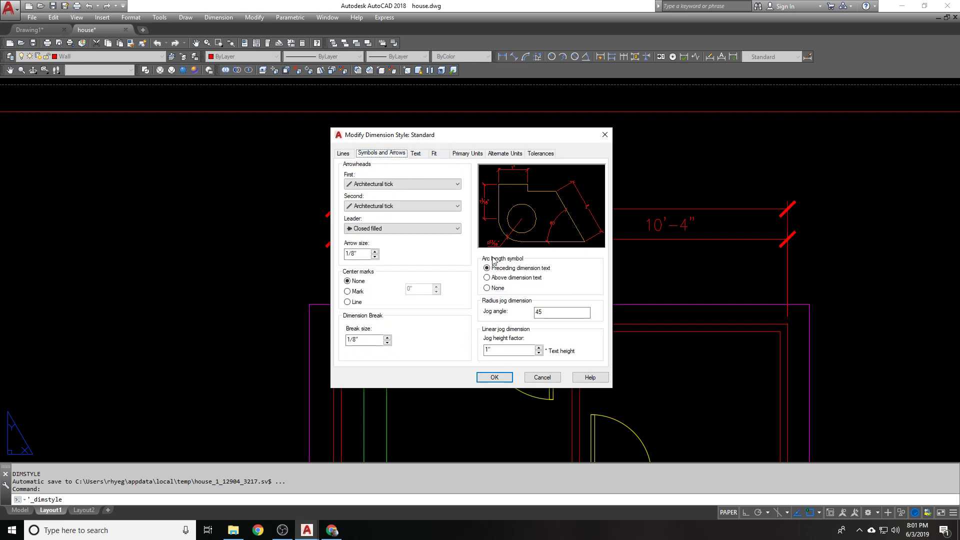
double_click(368, 253)
text(3/32)
key(Tab)
click(491, 377)
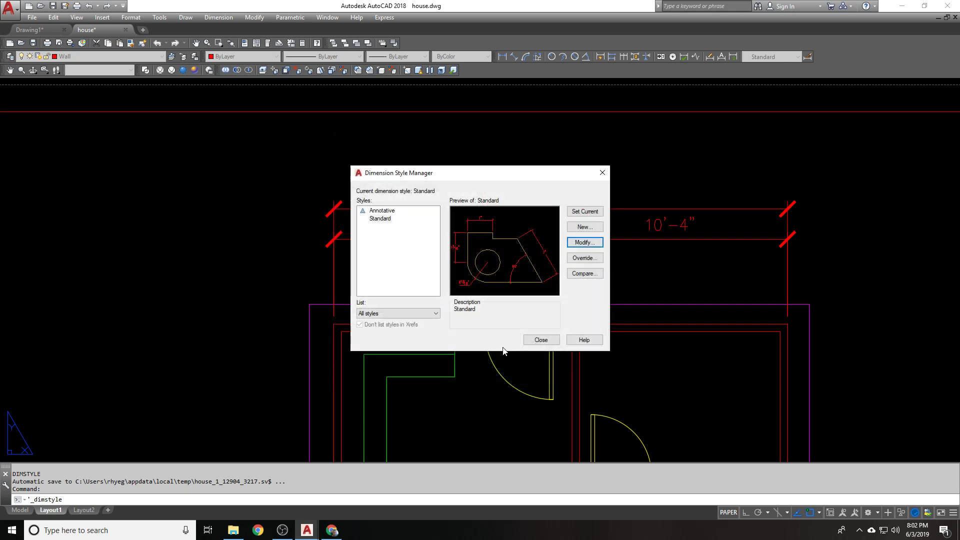
click(541, 344)
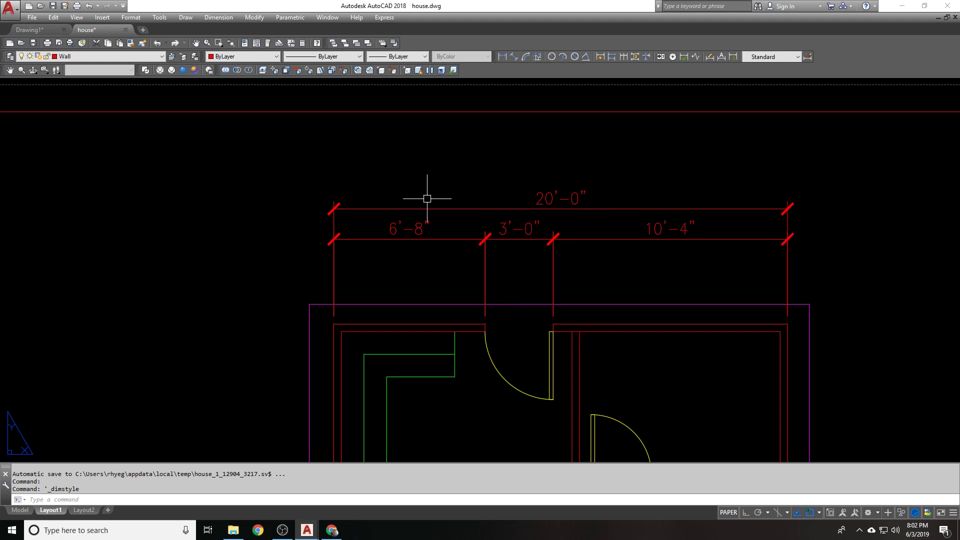
Shrink the arrow size further to 1/16" so the plan's tick marks get smaller
scroll(360, 193, down, 2)
scroll(478, 246, up, 3)
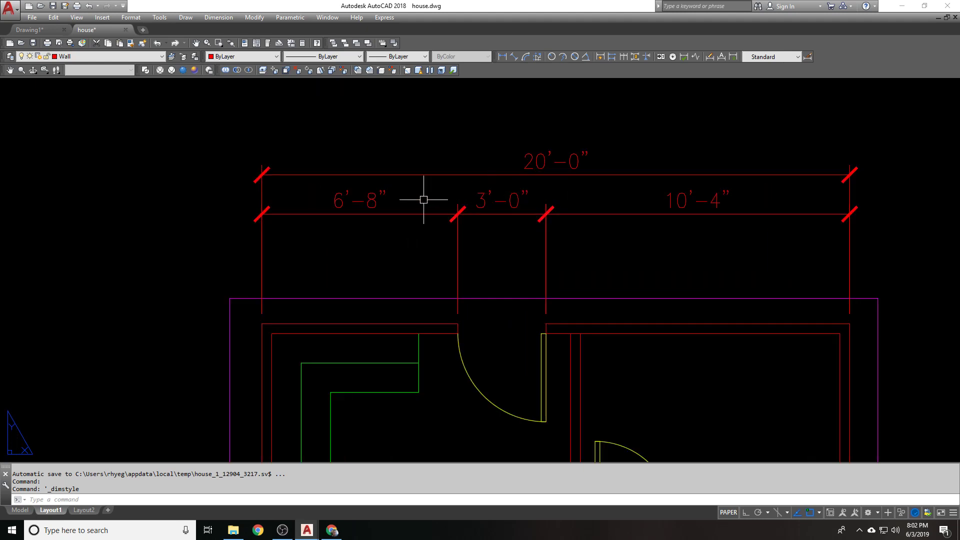
text(d)
key(Return)
click(581, 242)
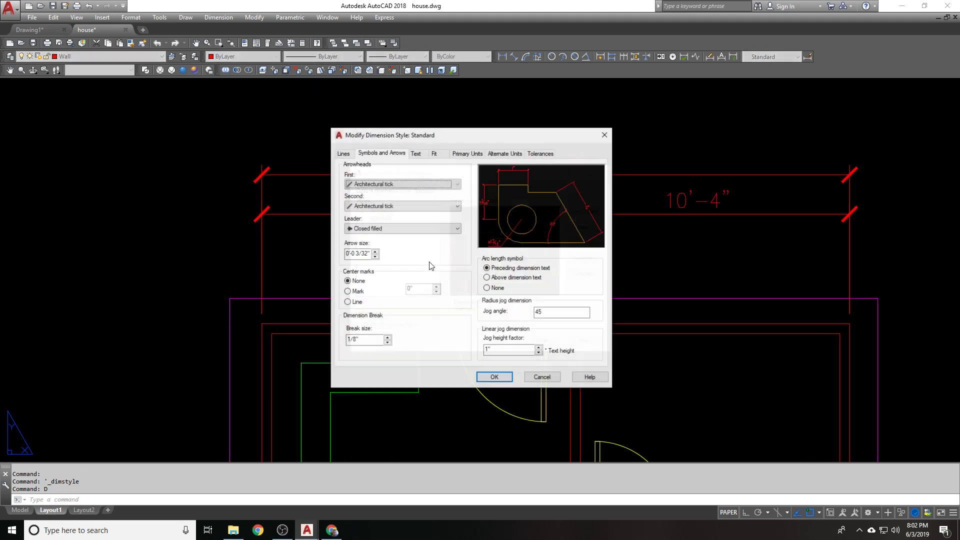
double_click(357, 253)
text(1/16)
click(495, 376)
click(542, 341)
scroll(413, 295, down, 5)
scroll(382, 266, up, 2)
Stretch the four top dimensions straight up, higher above the plan
middle_drag(452, 206, 448, 165)
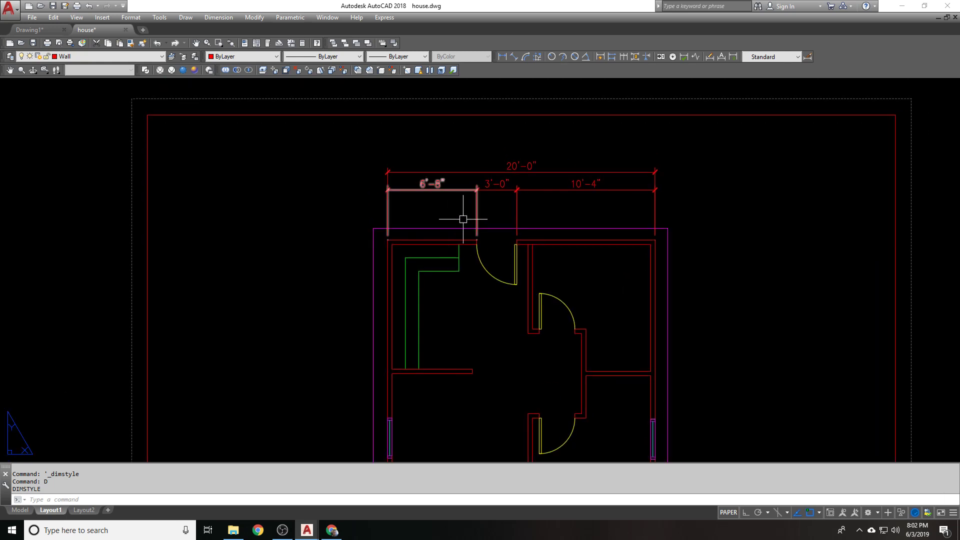
middle_drag(465, 223, 456, 300)
text(s)
key(Return)
click(669, 231)
click(328, 178)
key(Return)
click(746, 245)
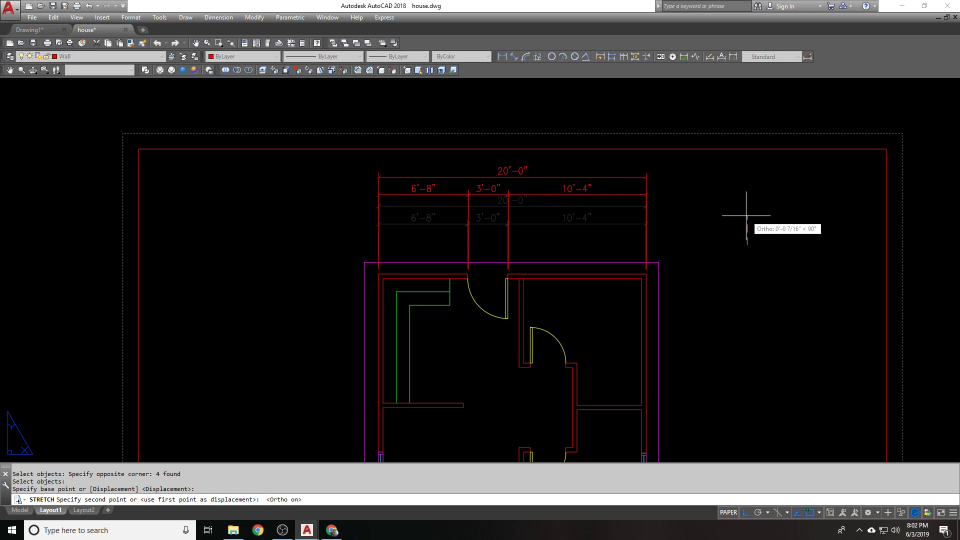
key(F8)
click(745, 215)
Add a 5'-4" linear dimension from the left wall corner to the closet wall end
click(504, 57)
scroll(384, 251, up, 4)
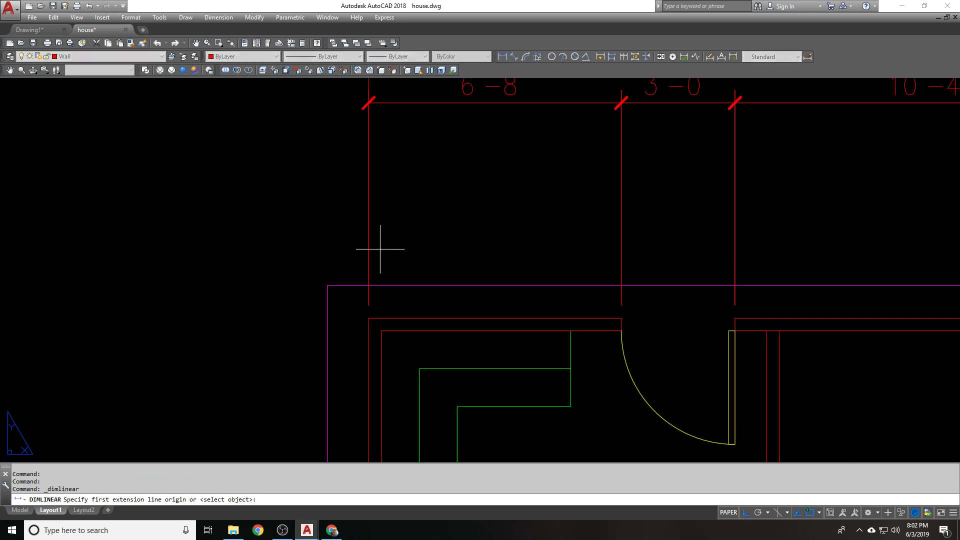
click(369, 318)
click(570, 318)
scroll(458, 201, down, 2)
click(517, 170)
Move the 5'-4" dimension 0.25 below the 6'-8" row
click(526, 169)
click(529, 169)
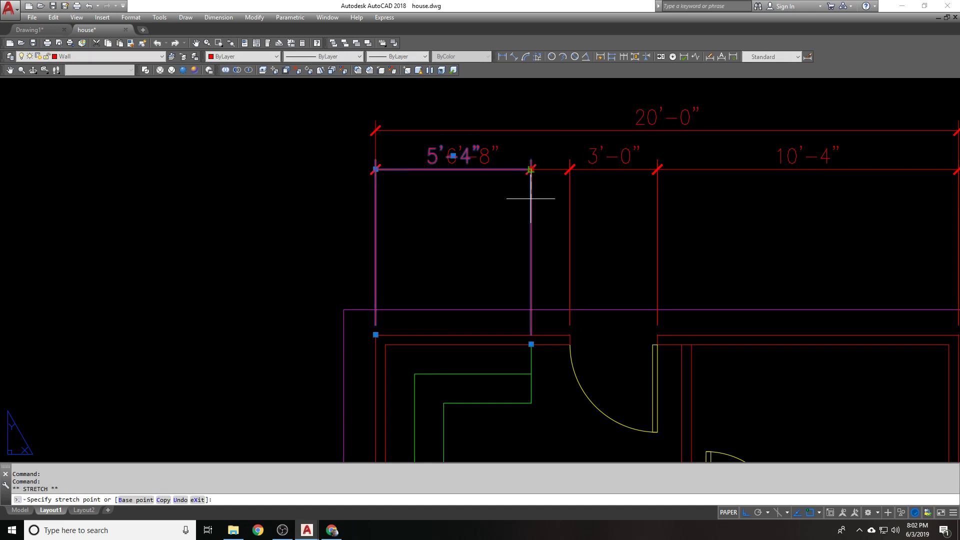
text(.25)
key(Return)
key(Escape)
Cancel a mistyped DD command, then start and abandon an aligned dimension at the closet wall
scroll(440, 183, down, 2)
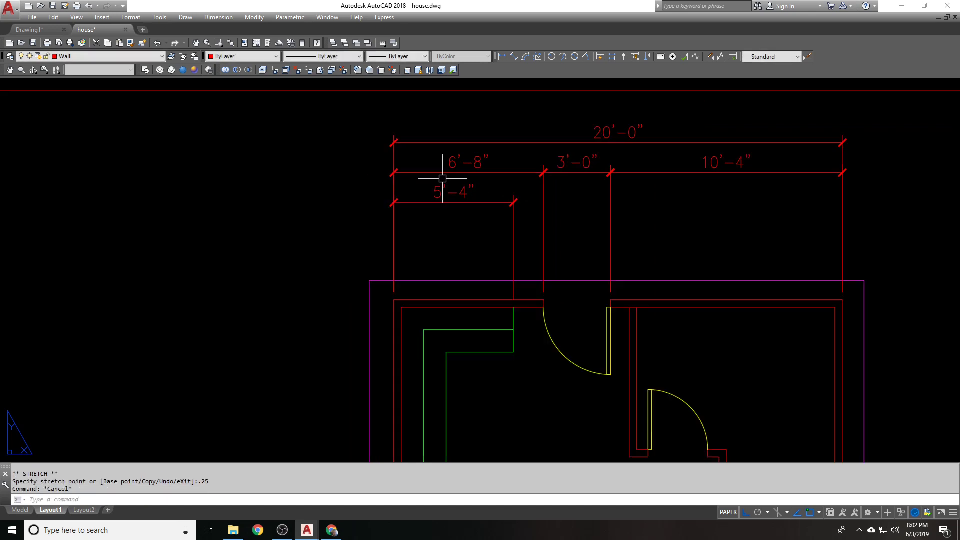
scroll(420, 283, up, 3)
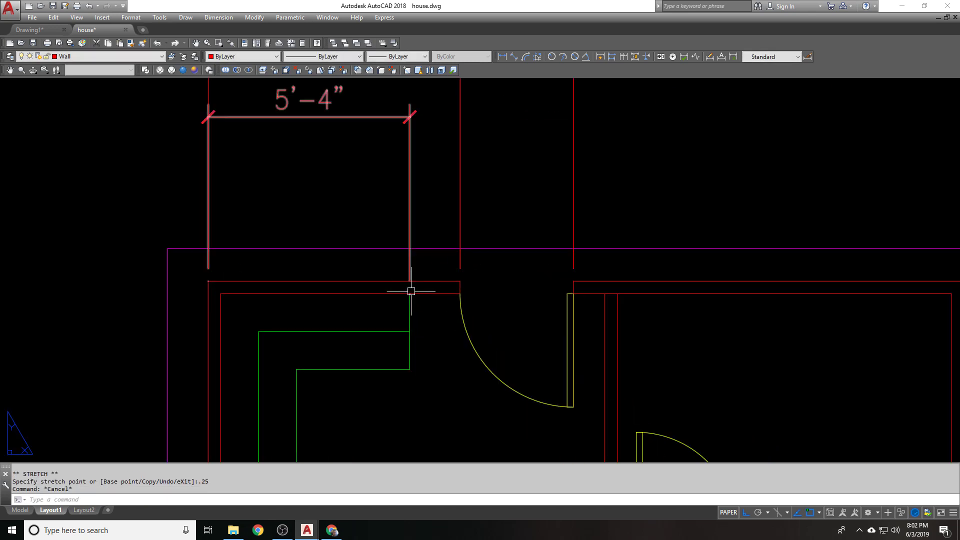
text(DD)
key(Return)
key(Escape)
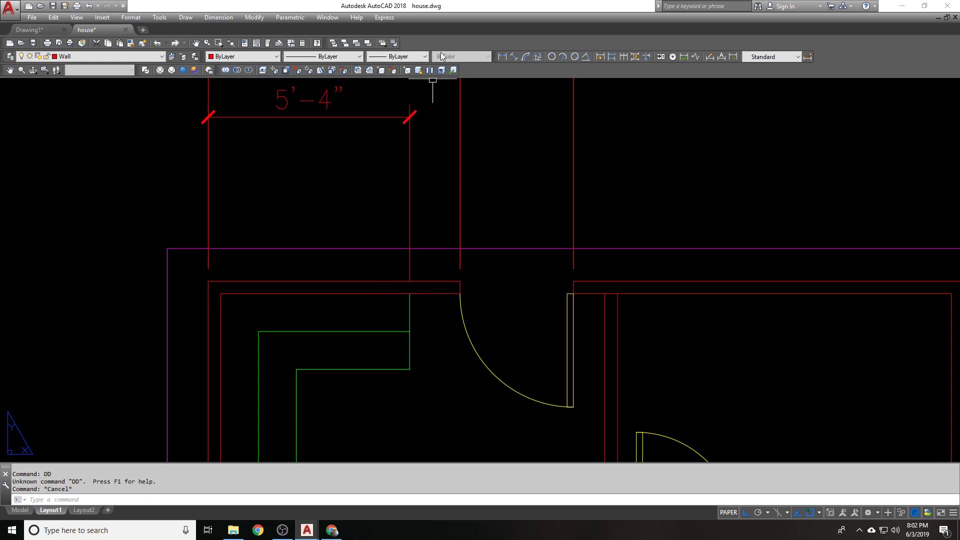
click(513, 57)
click(409, 281)
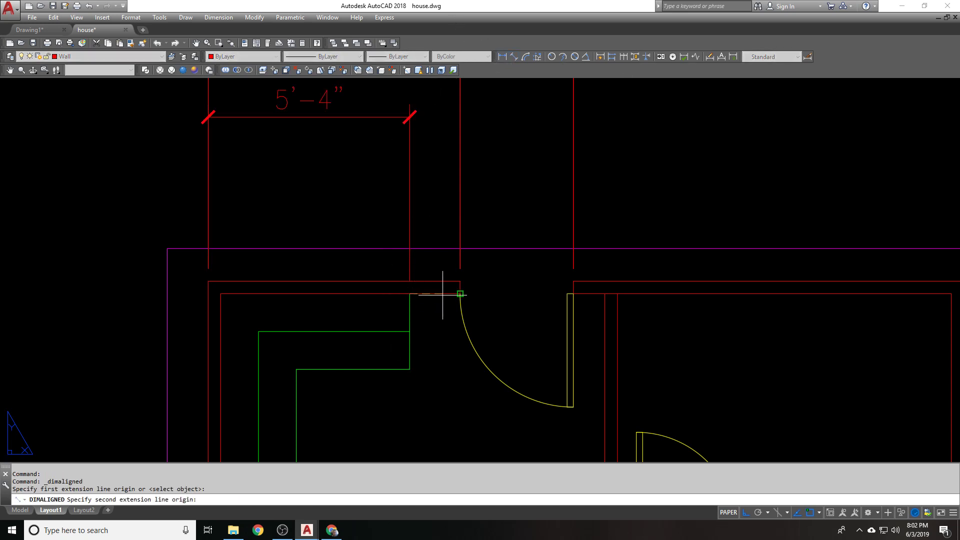
click(451, 280)
key(Escape)
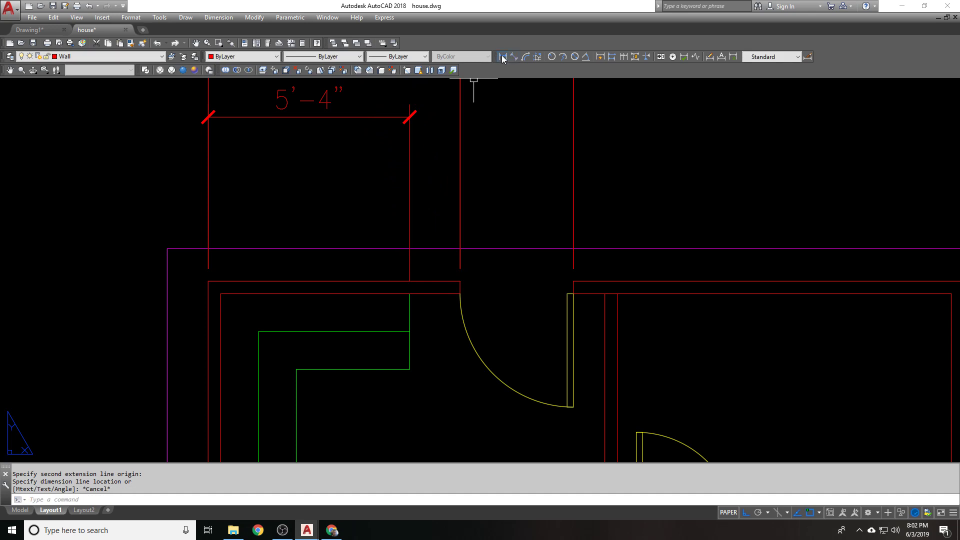
Add a 1'-4" linear dimension from the closet wall end to the door opening edge
click(502, 57)
click(410, 281)
click(459, 281)
click(409, 117)
middle_drag(406, 117, 422, 177)
scroll(510, 268, up, 2)
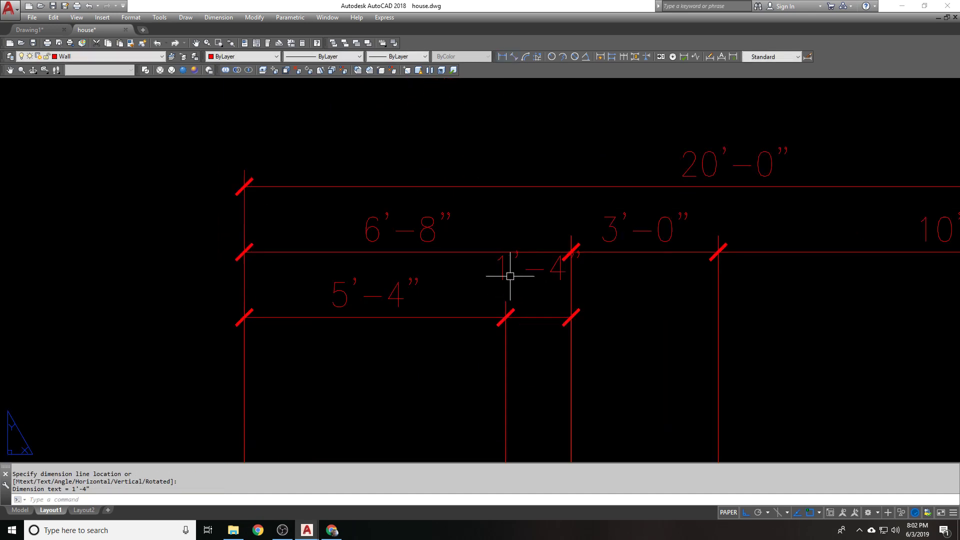
Select the 1'-4" dimension and review its Properties, then deselect it
click(538, 268)
middle_drag(505, 268, 443, 183)
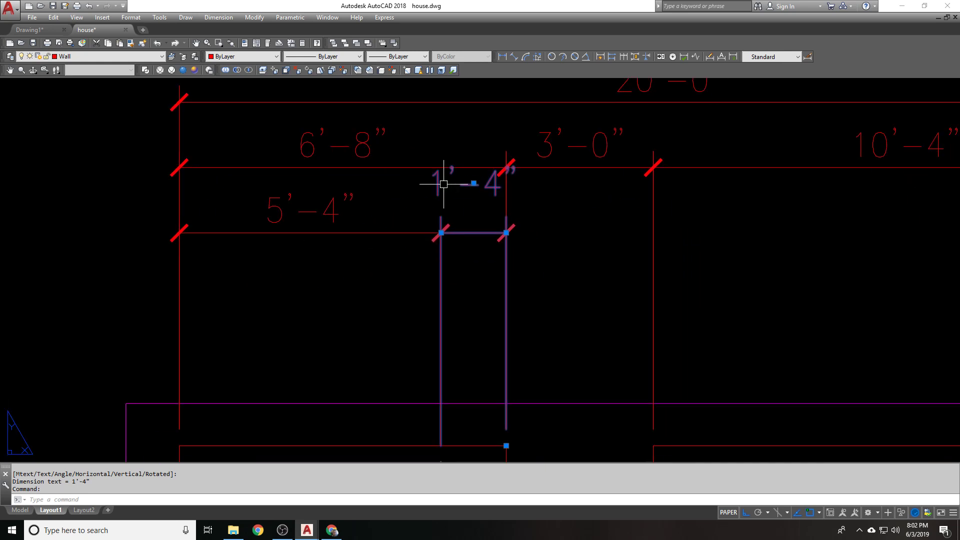
text(PR)
key(Return)
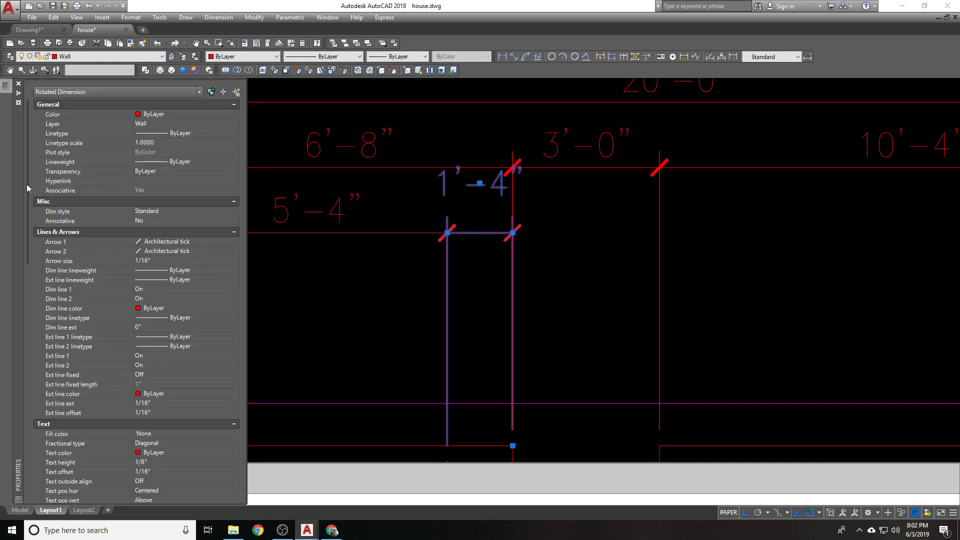
scroll(26, 185, down, 10)
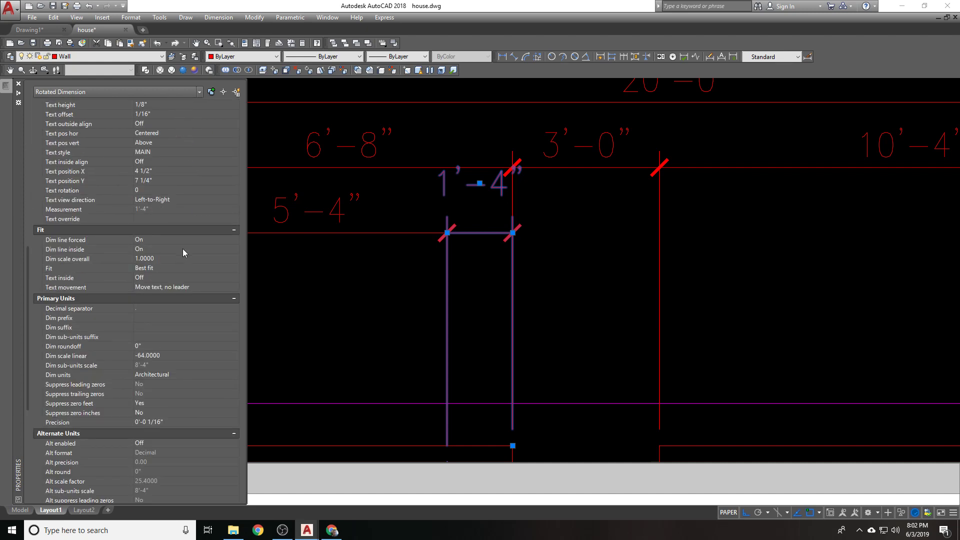
key(Escape)
key(Escape)
Open the Standard dimension style for modification at its Fit settings
text(D)
key(Return)
click(582, 242)
click(434, 154)
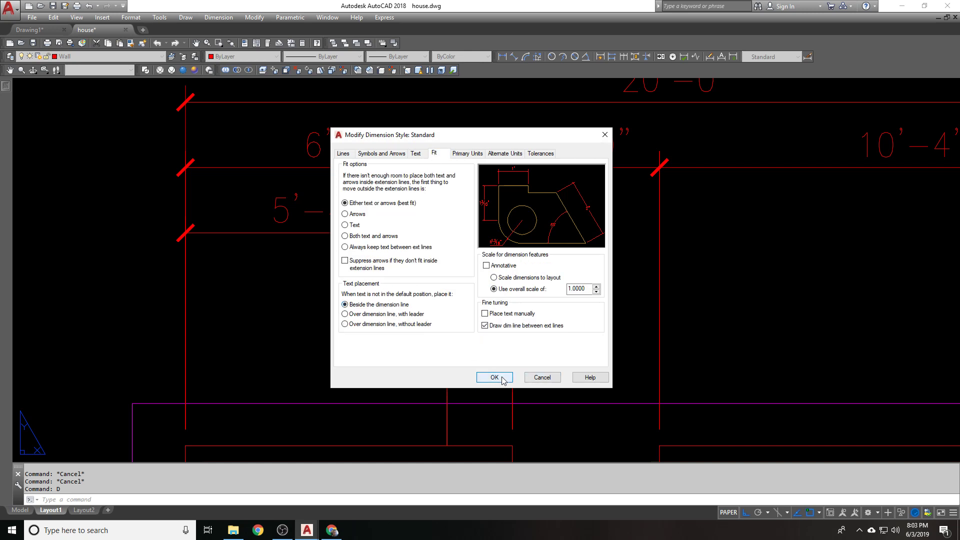
Review the Standard style's Lines, Arrows, Text, Primary Units and Fit settings, then apply with OK
click(348, 155)
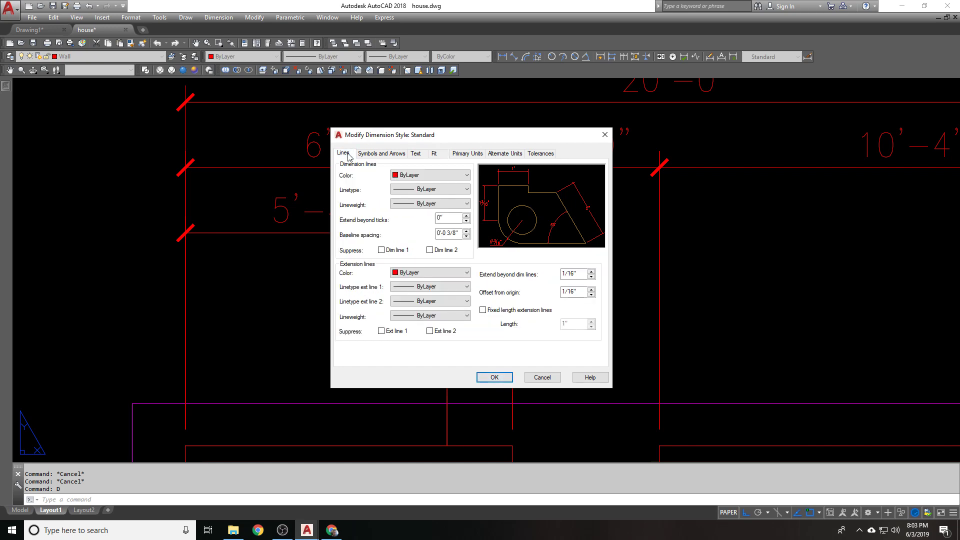
click(377, 153)
click(416, 153)
click(604, 137)
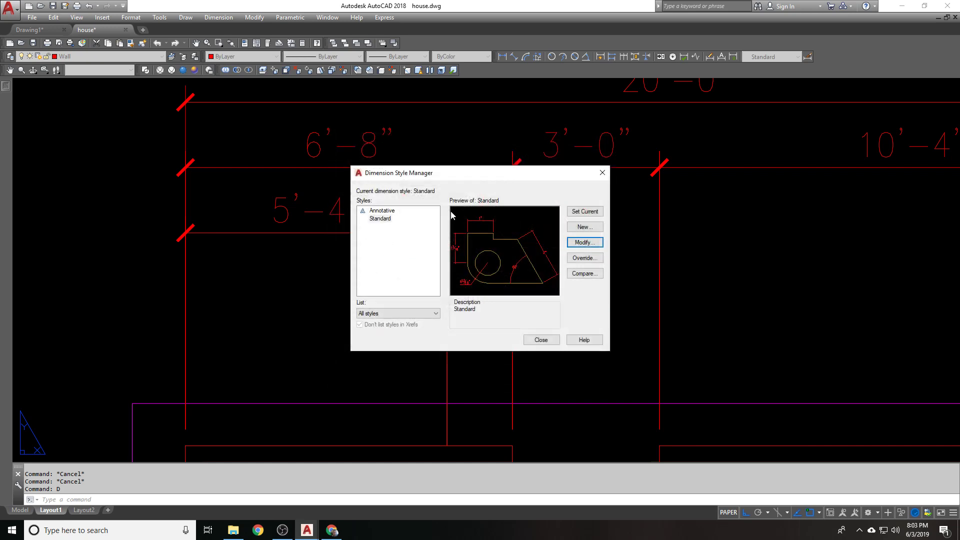
click(584, 242)
click(467, 153)
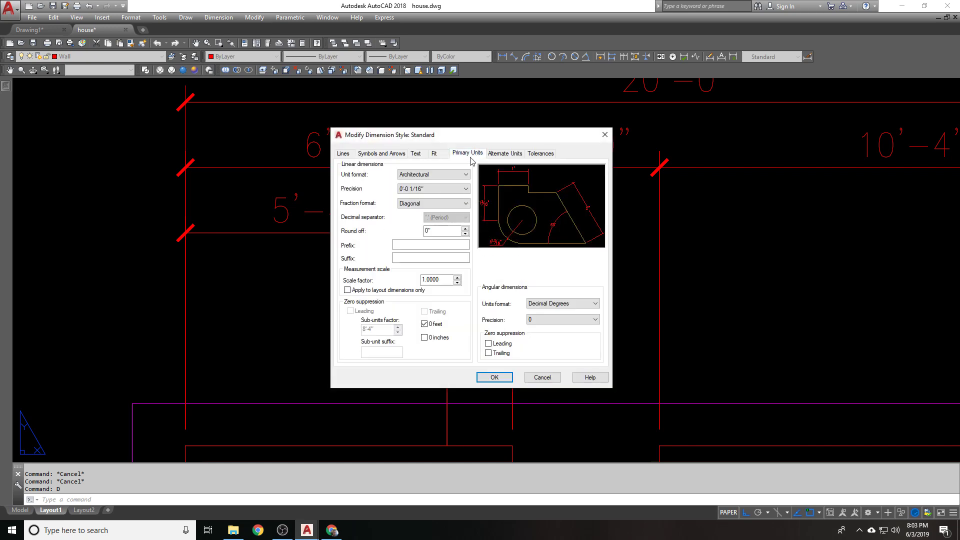
click(433, 154)
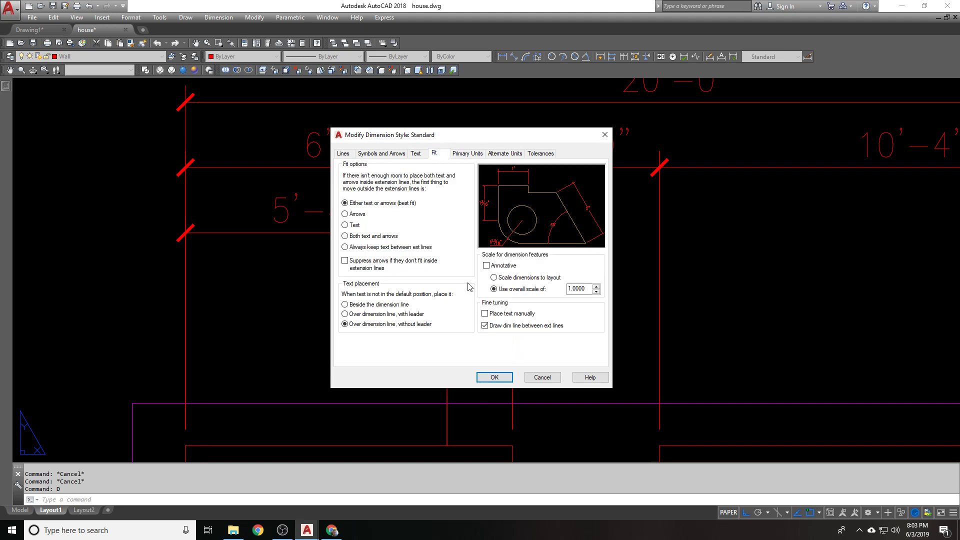
click(503, 382)
click(541, 341)
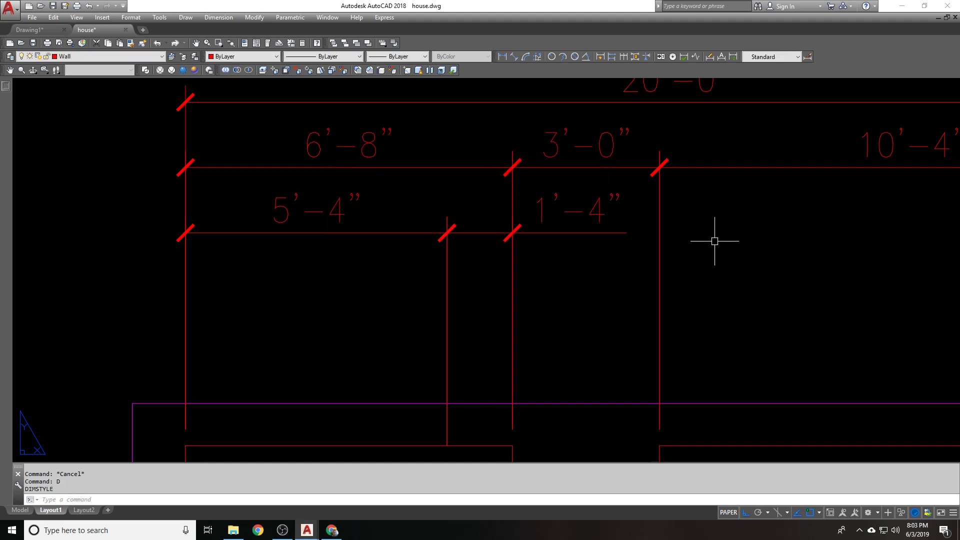
Bring the whole floor plan into view and open the Layer Properties Manager
scroll(517, 187, down, 3)
scroll(591, 210, up, 2)
scroll(513, 208, down, 1)
scroll(521, 234, down, 3)
middle_drag(589, 246, 517, 315)
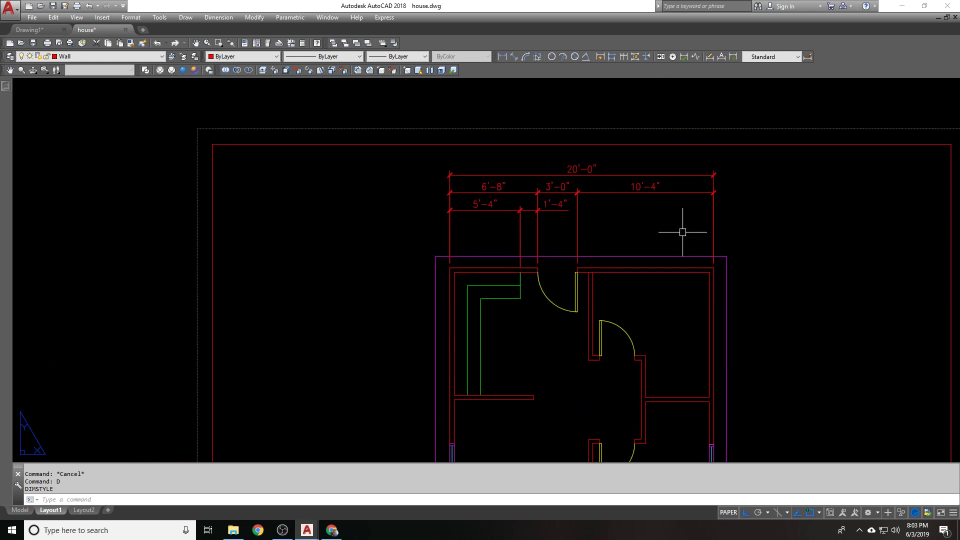
click(112, 57)
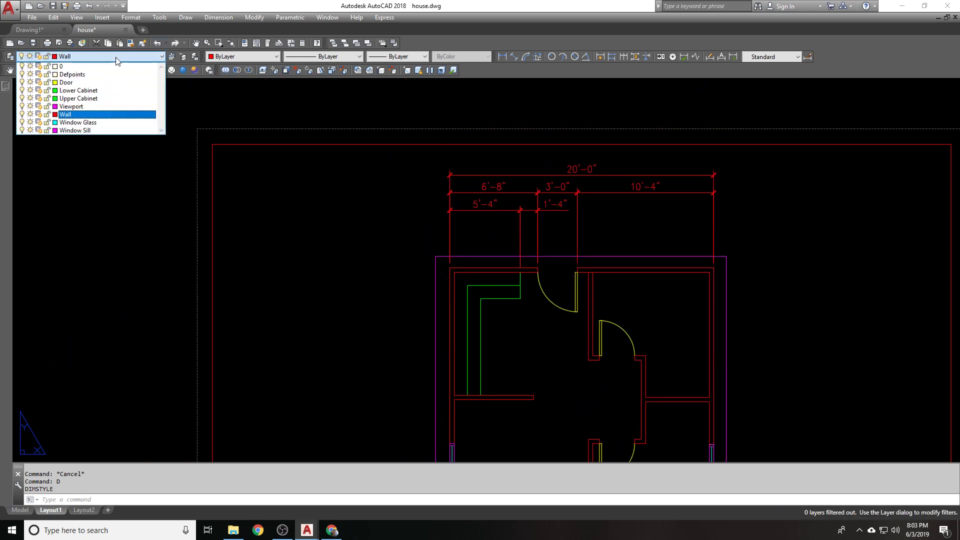
click(10, 57)
Create a new layer named Dimension with colour cyan
click(422, 109)
text(Dimension)
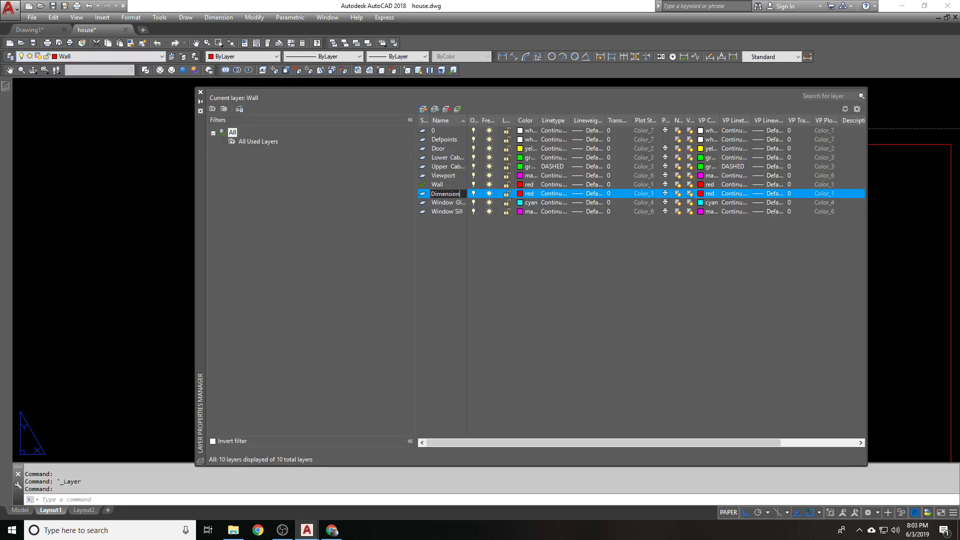
click(523, 193)
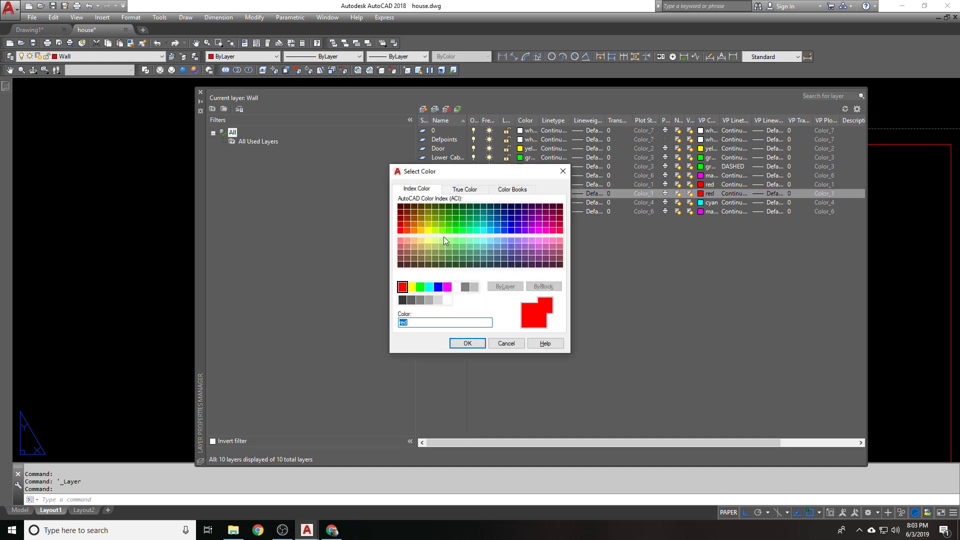
click(429, 287)
click(465, 344)
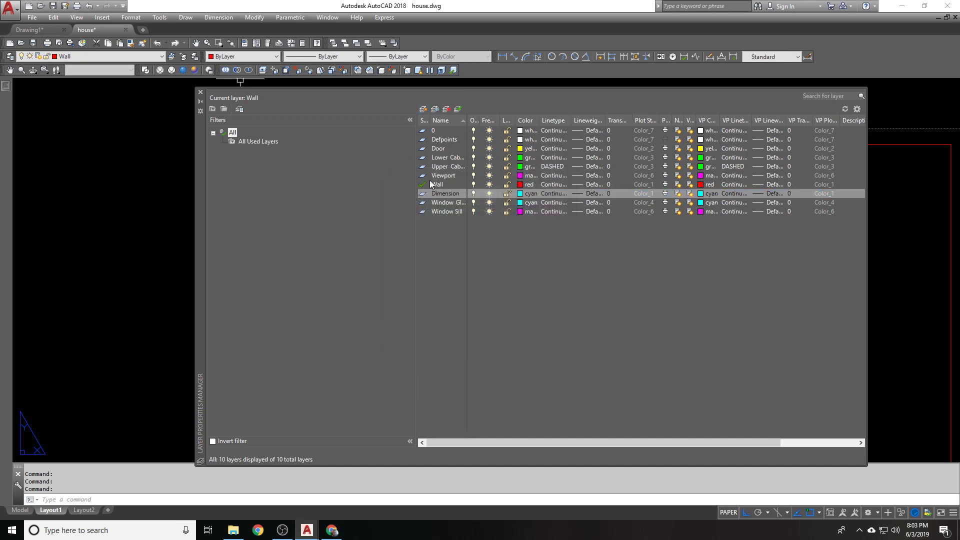
Create a new layer named Text with colour white
click(422, 109)
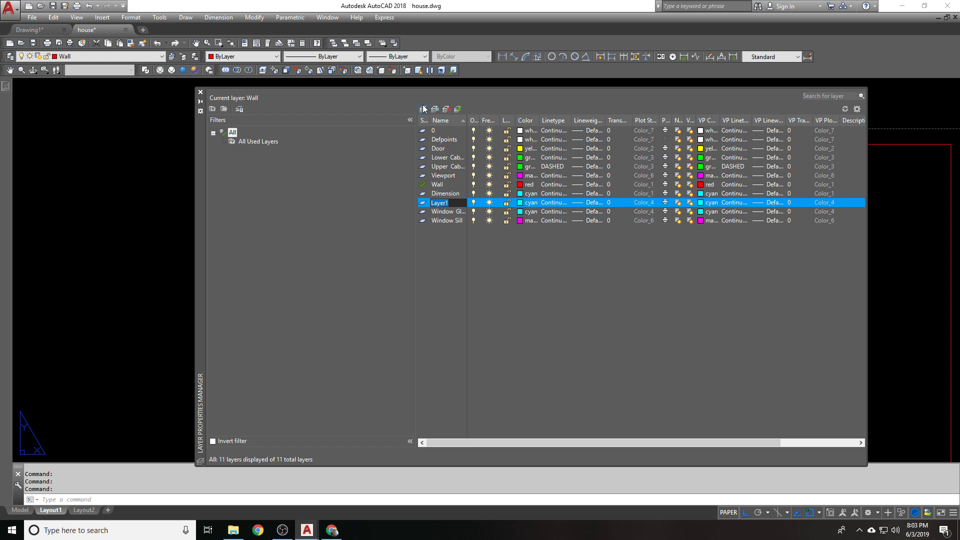
text(Text)
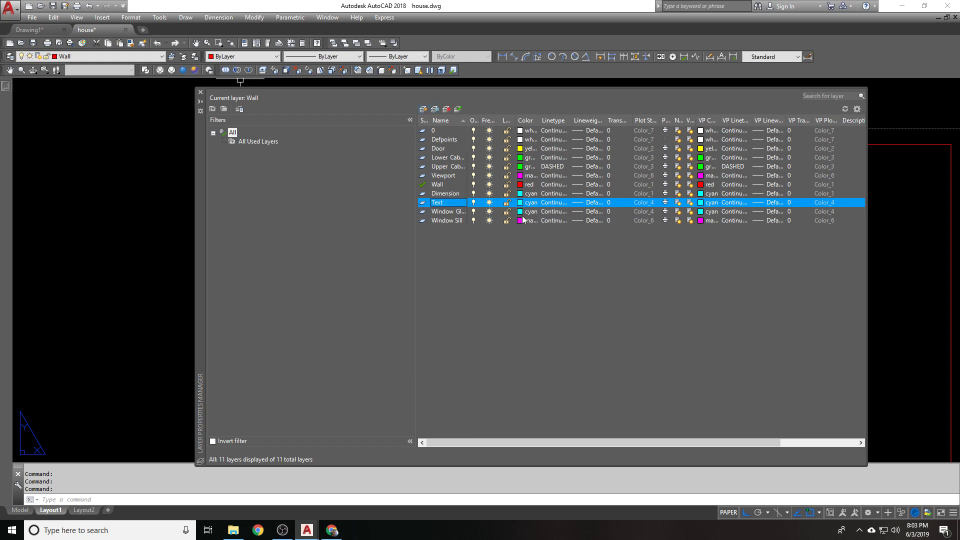
click(524, 202)
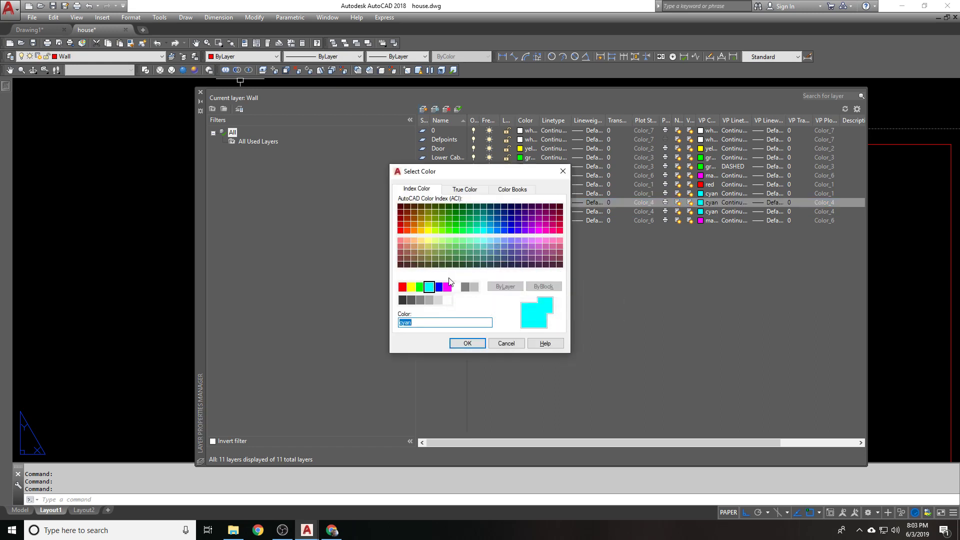
click(456, 286)
click(466, 343)
Move all the top-wall dimensions onto the cyan Dimension layer
click(200, 92)
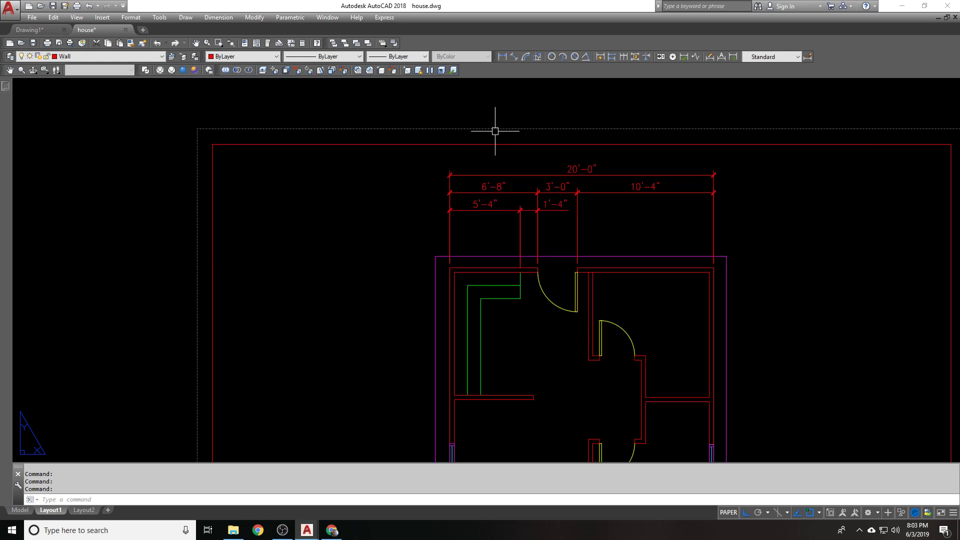
click(648, 212)
click(268, 124)
click(100, 56)
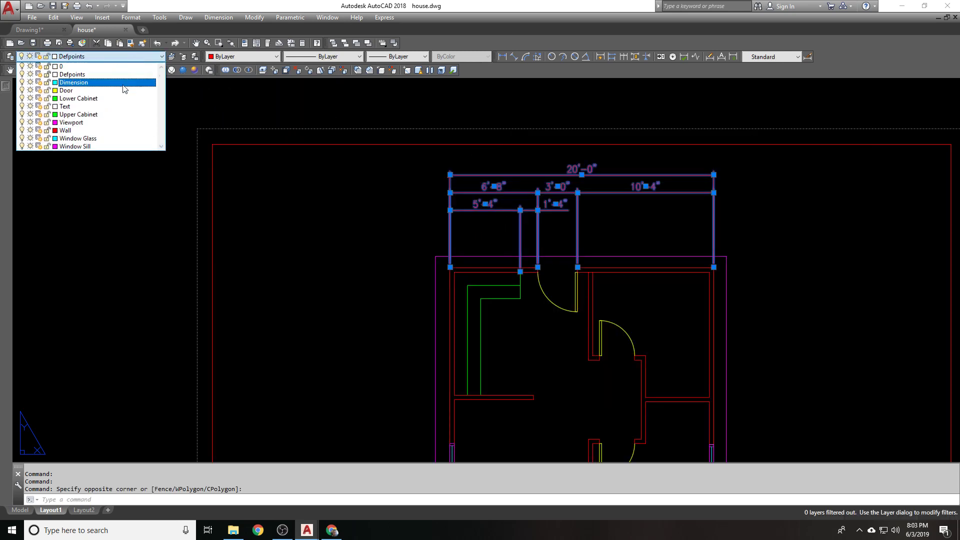
click(105, 87)
key(Escape)
scroll(415, 210, down, 1)
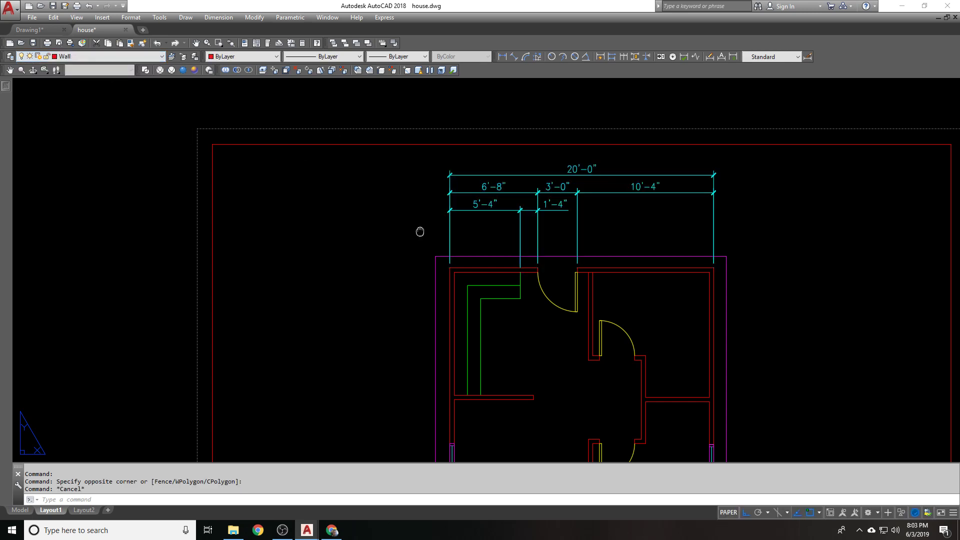
scroll(456, 303, up, 1)
scroll(455, 303, down, 1)
Add a 3'-8" linear dimension from the wall corner to the window, placed left of the wall
click(503, 56)
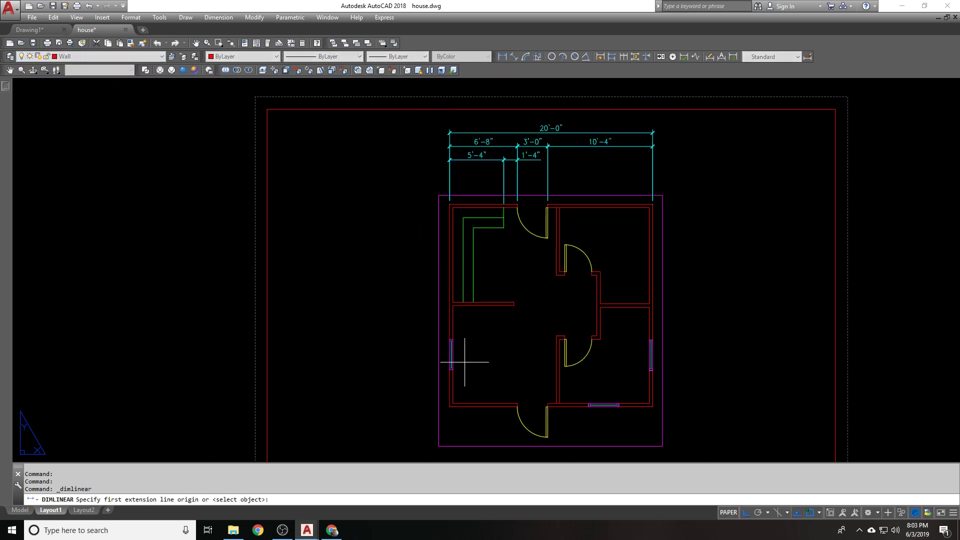
scroll(447, 389, up, 2)
click(447, 393)
scroll(446, 334, up, 2)
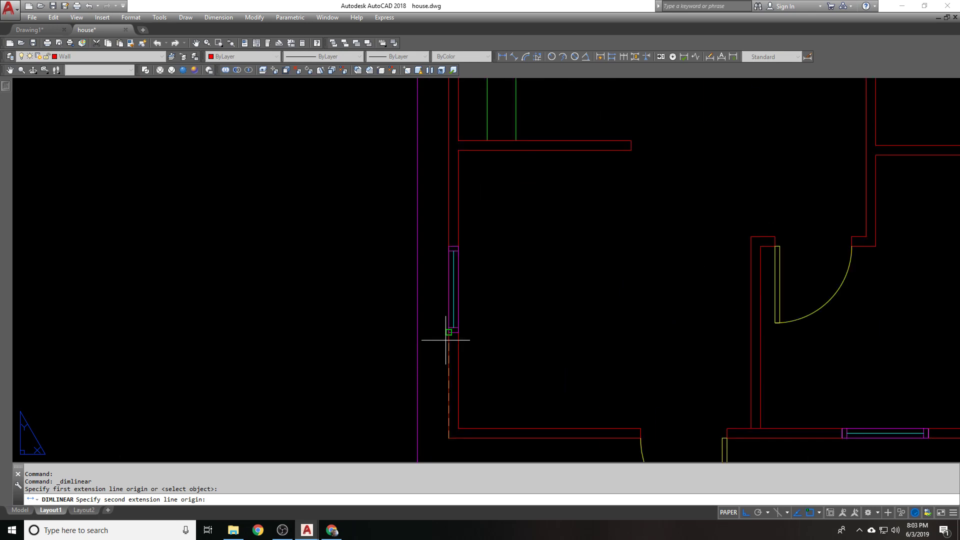
click(448, 332)
click(355, 332)
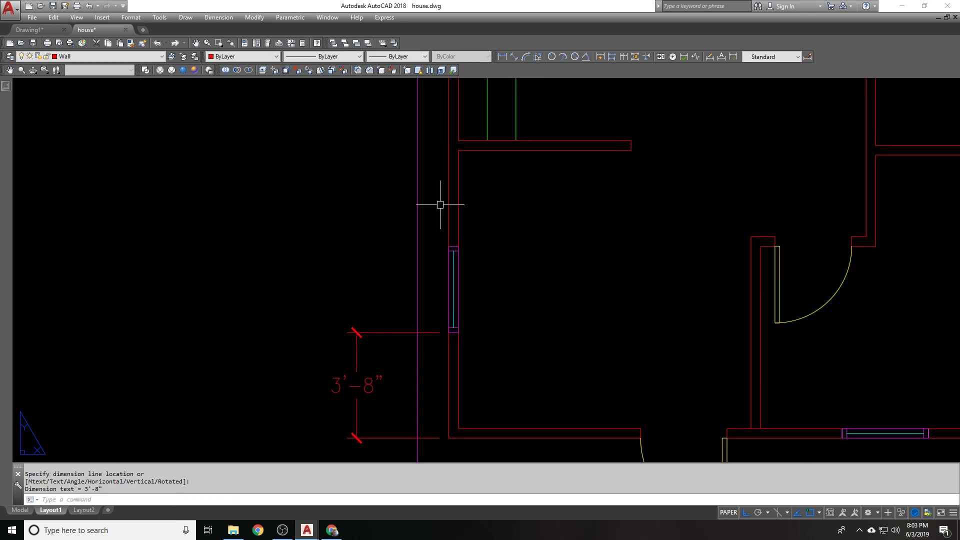
scroll(347, 288, down, 1)
scroll(347, 289, down, 1)
In the Standard dimension style, set text alignment to Aligned with dimension line
text(d)
key(Return)
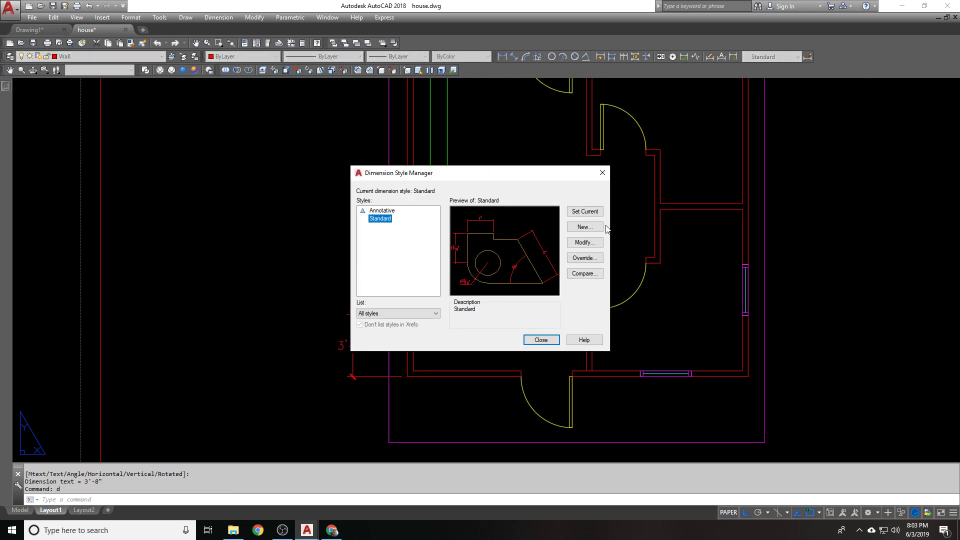
click(585, 243)
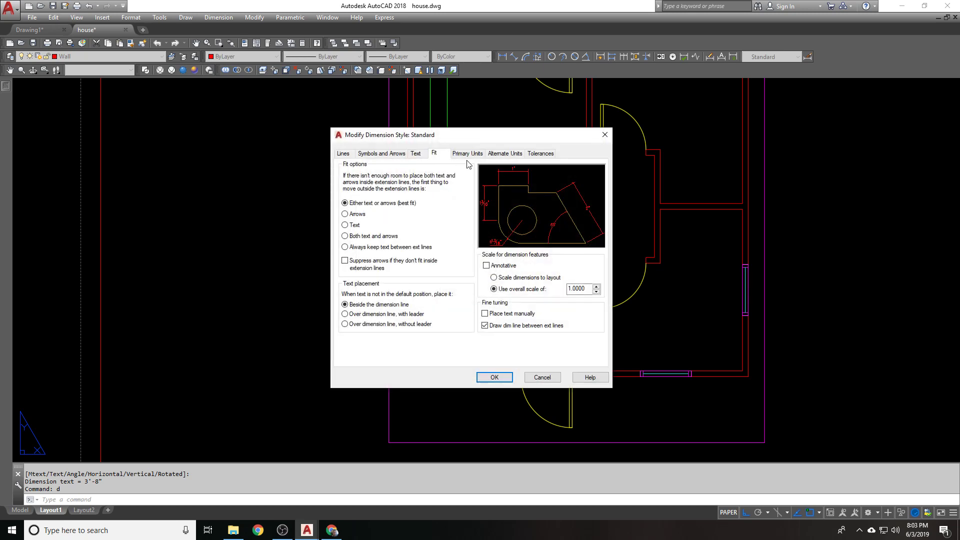
click(468, 153)
click(434, 153)
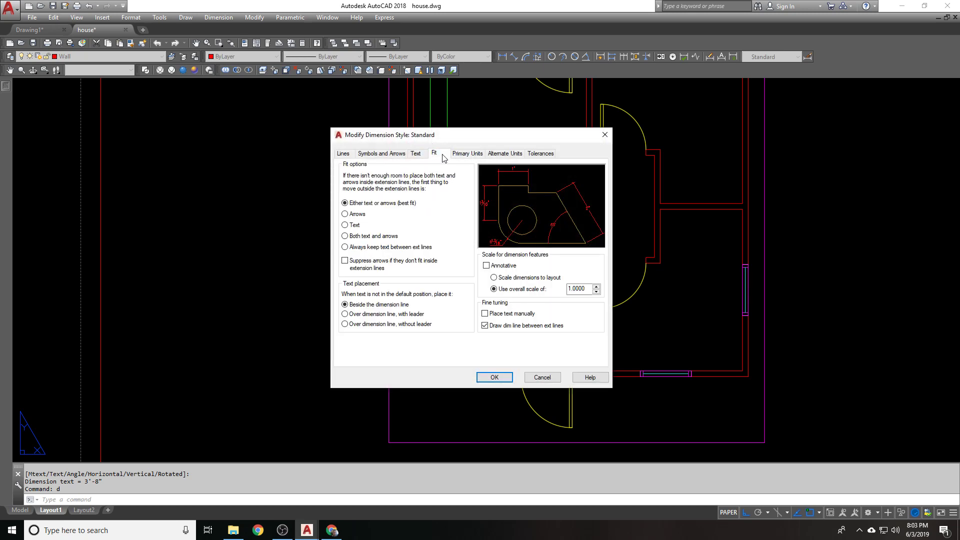
click(416, 153)
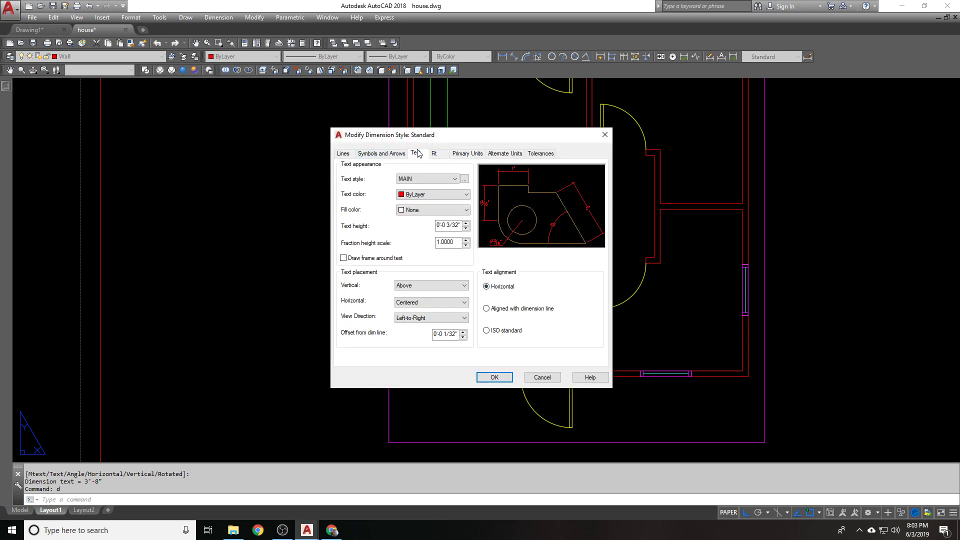
click(515, 310)
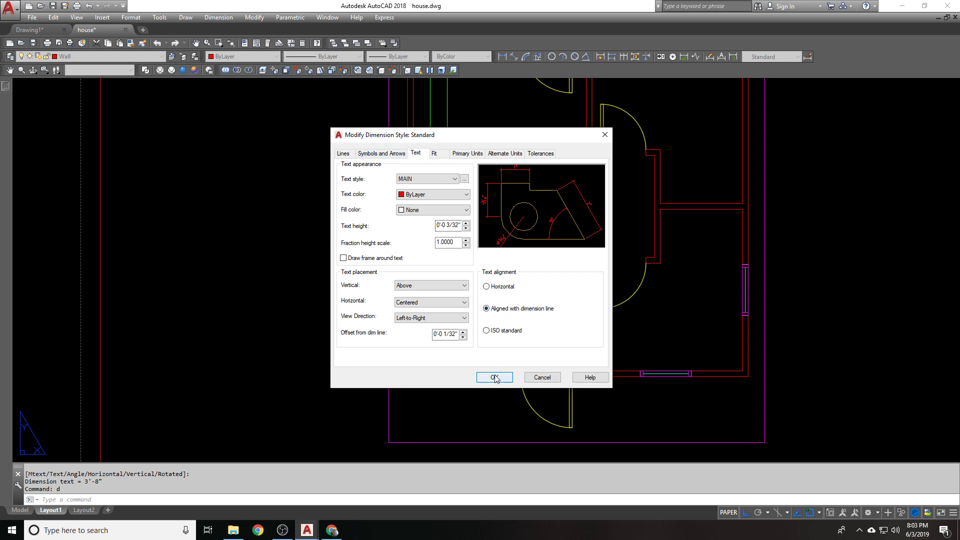
Review the Lines, Arrows, Fit, Primary and Alternate Units settings, then confirm with OK and Close
click(351, 154)
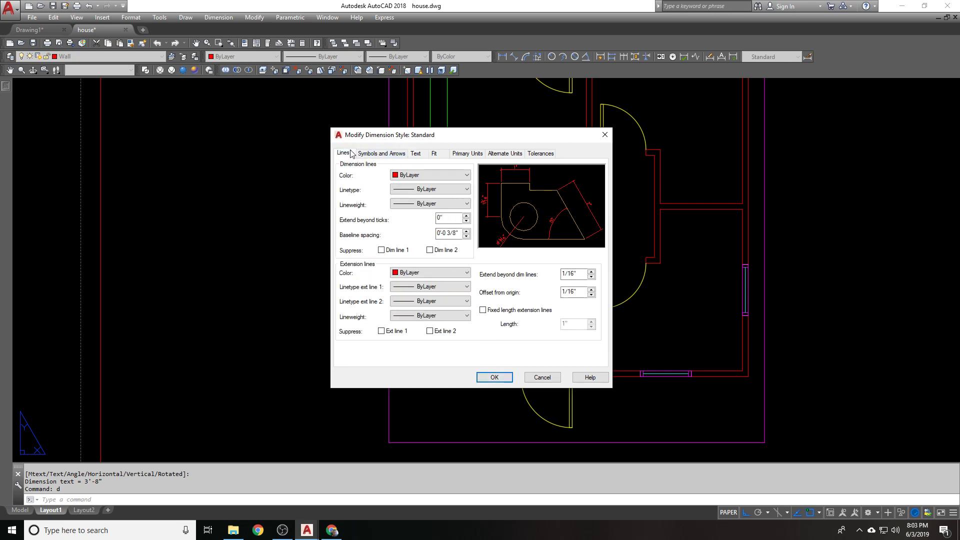
click(362, 154)
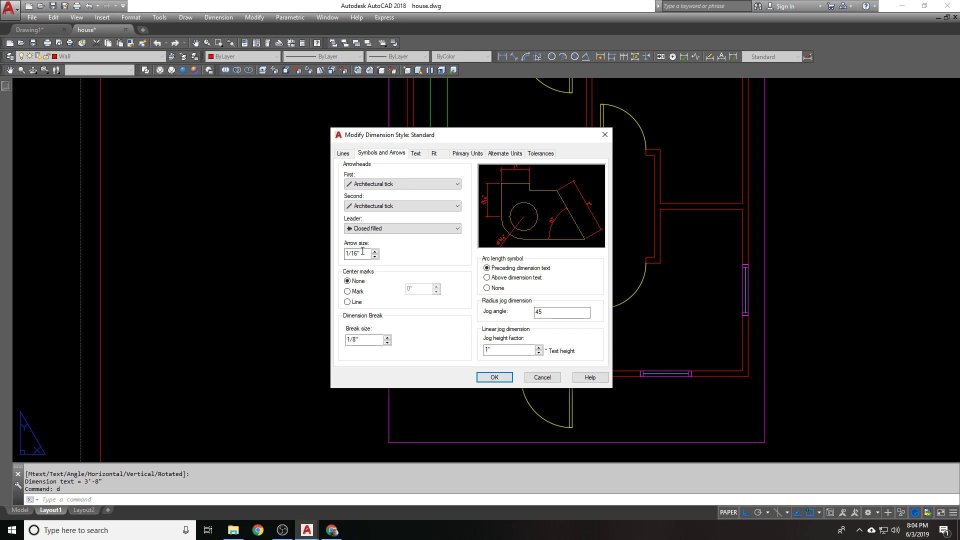
click(415, 154)
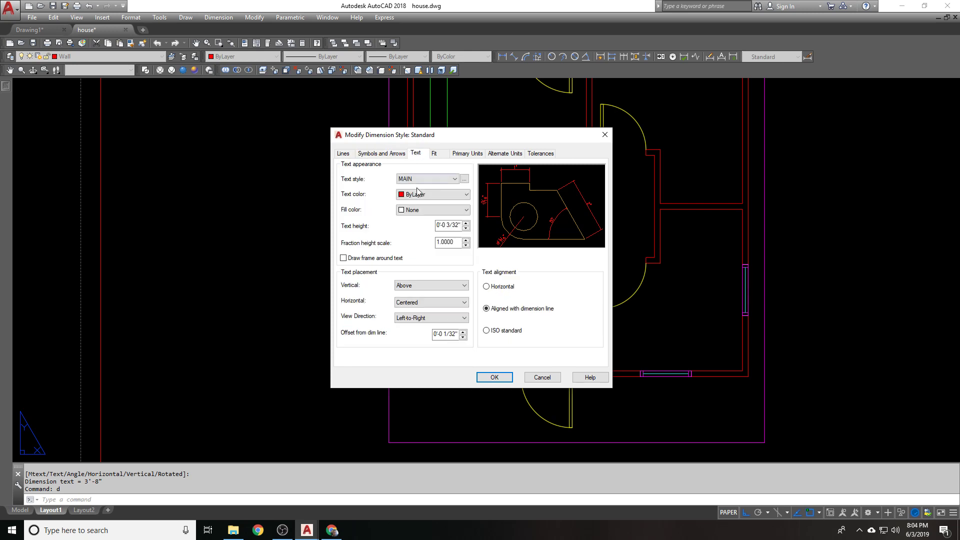
click(435, 153)
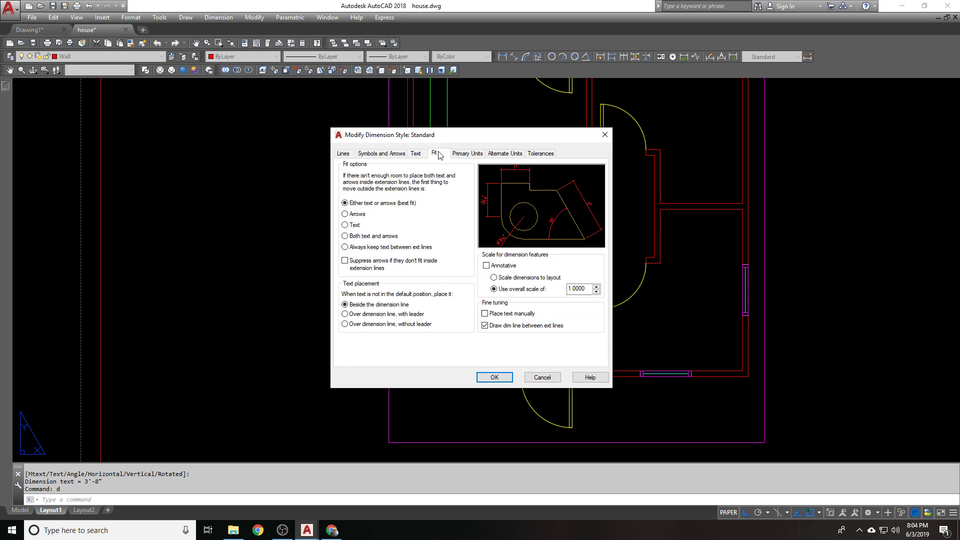
click(466, 154)
click(496, 154)
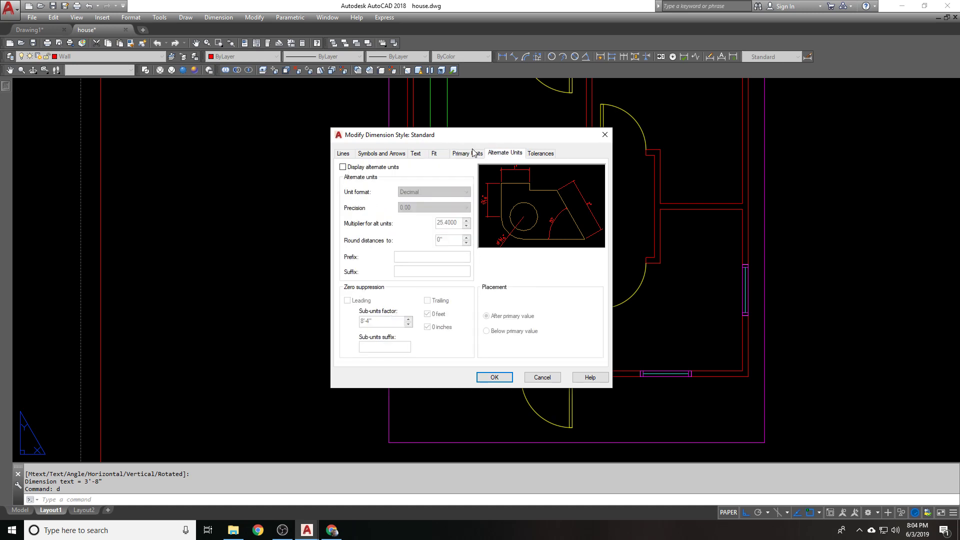
click(473, 153)
click(435, 153)
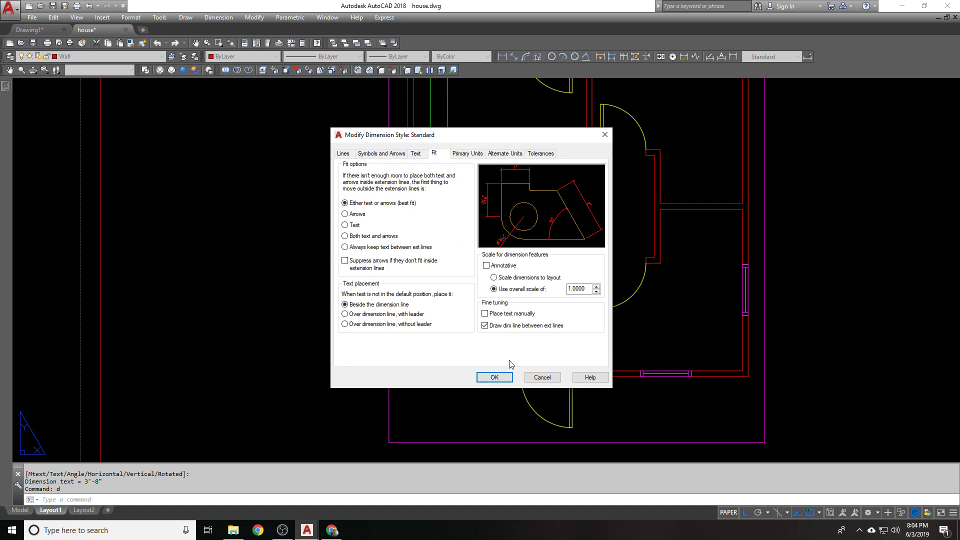
click(415, 154)
click(494, 377)
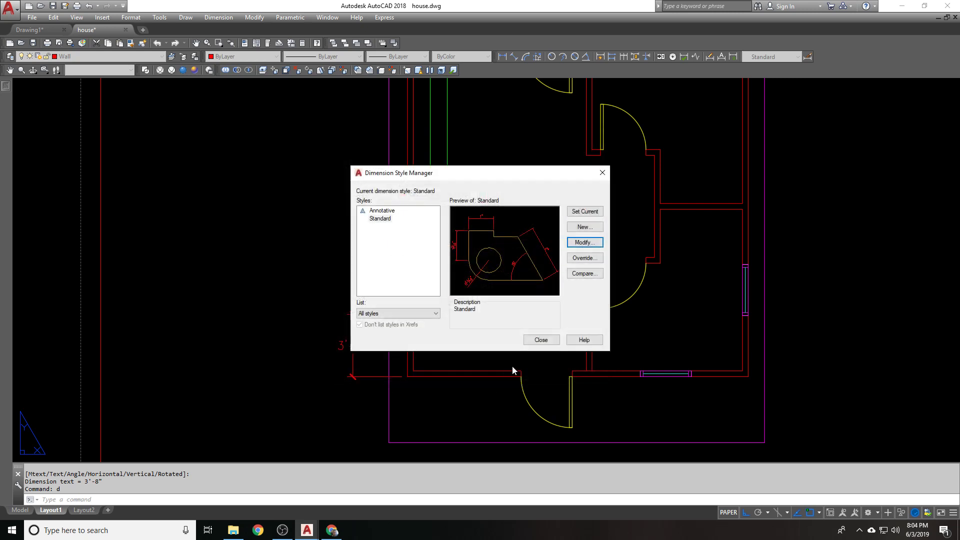
click(540, 399)
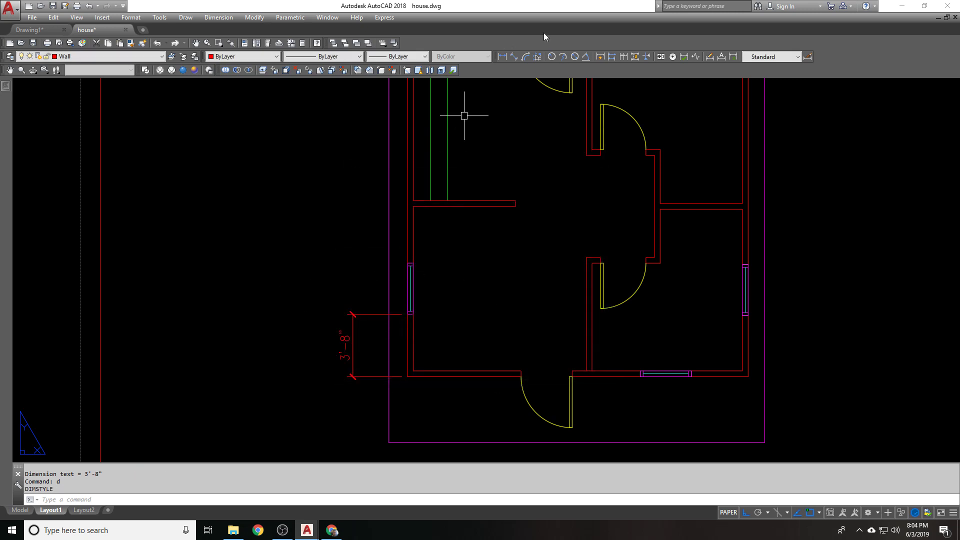
Continue the left-wall dimension chain with 3'-0" and 13'-4" dimensions
click(624, 59)
scroll(332, 274, up, 3)
click(455, 253)
middle_drag(455, 205, 450, 343)
scroll(450, 343, down, 1)
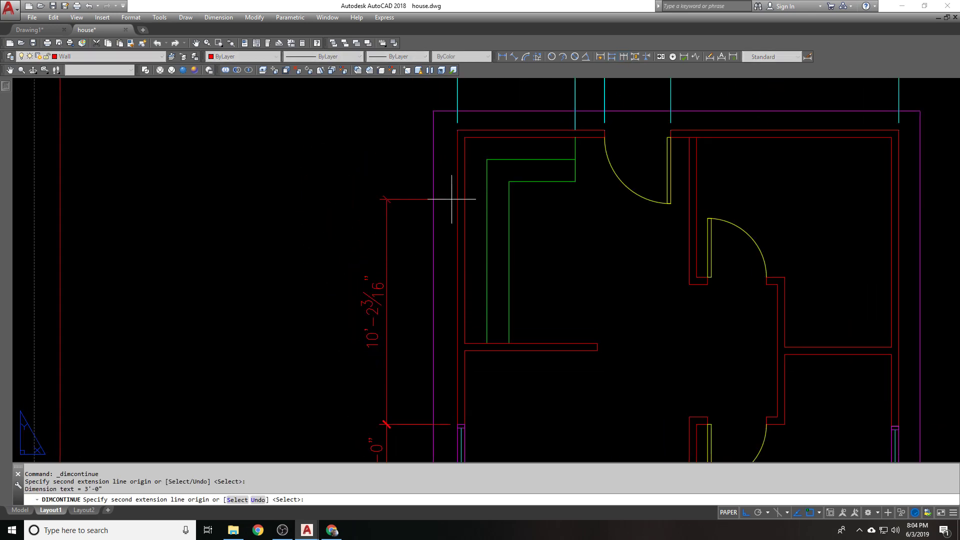
click(455, 150)
scroll(388, 161, down, 1)
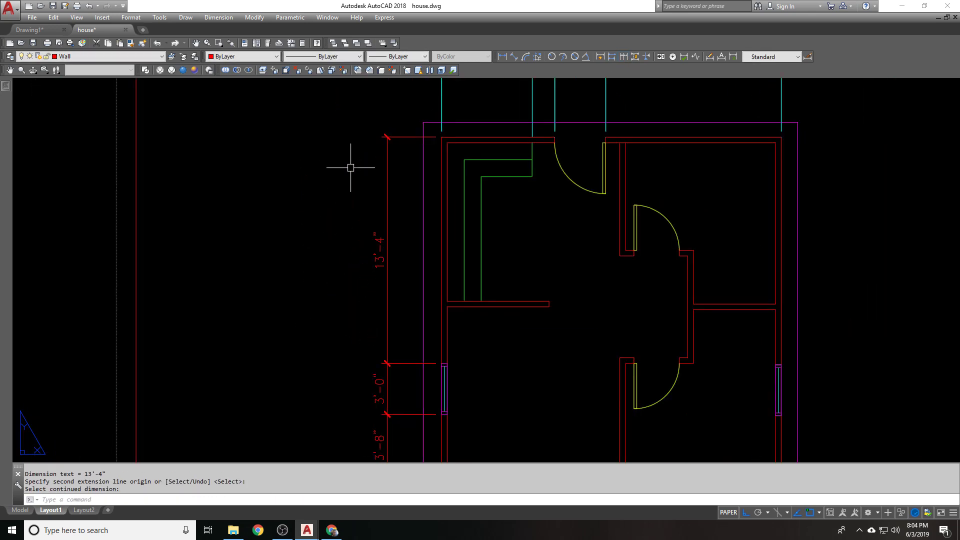
key(Return)
key(Escape)
Adjust the Standard dimension style's Fit settings to enlarge the text and apply them
text(d)
key(Return)
click(584, 242)
click(436, 153)
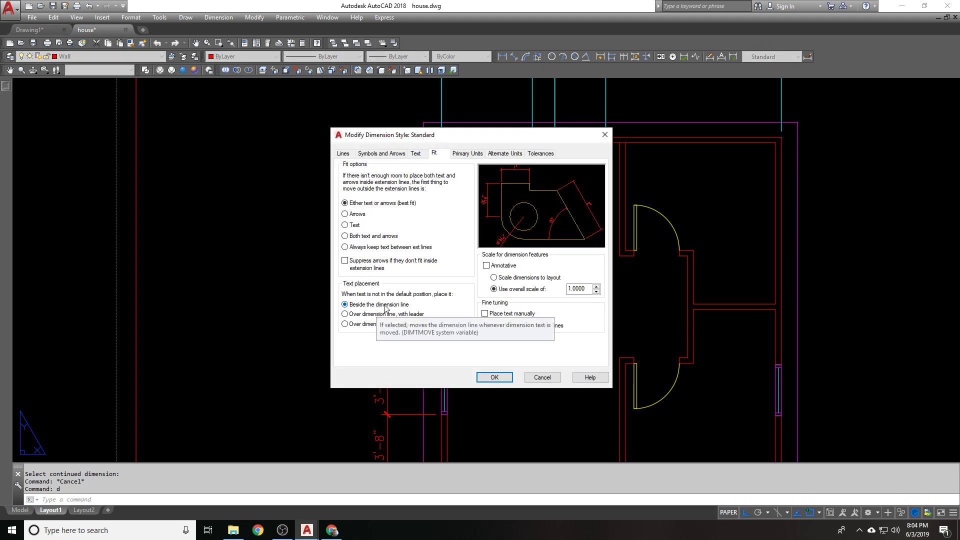
click(494, 376)
key(Escape)
Window-select the left-wall dimensions, then clear the selection
mouse_move(367, 260)
middle_down()
mouse_move(429, 161)
mouse_move(418, 242)
middle_up()
scroll(425, 236, up, 1)
click(448, 294)
click(467, 133)
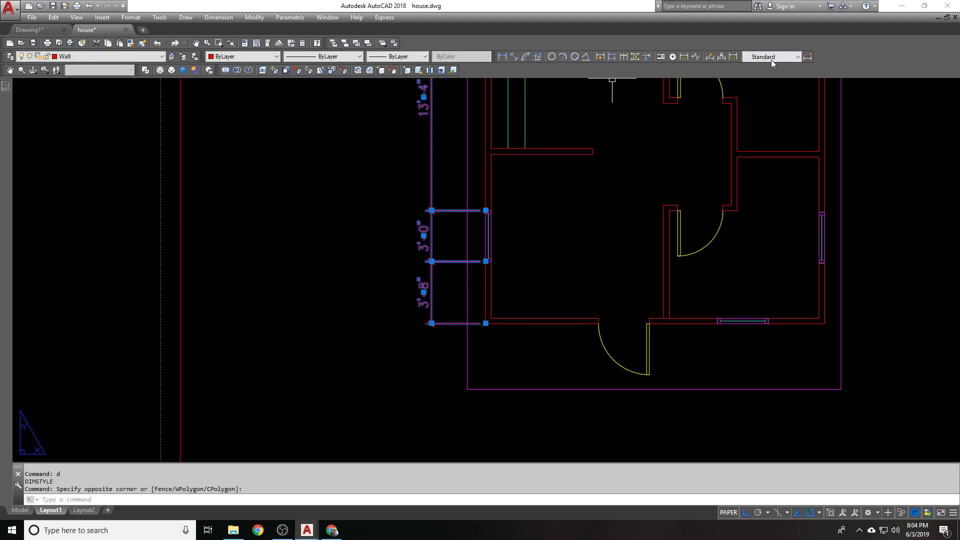
click(770, 76)
key(Escape)
key(Escape)
Select the 3'-0" dimension's text grip, then cancel without moving it
middle_drag(415, 219, 397, 306)
click(404, 319)
click(405, 323)
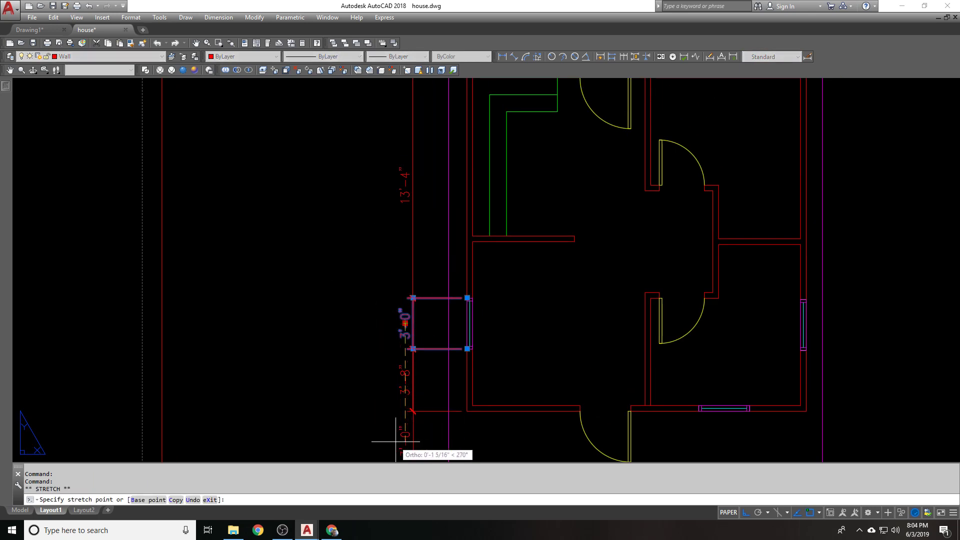
key(Escape)
key(Escape)
scroll(397, 225, down, 3)
scroll(407, 253, up, 4)
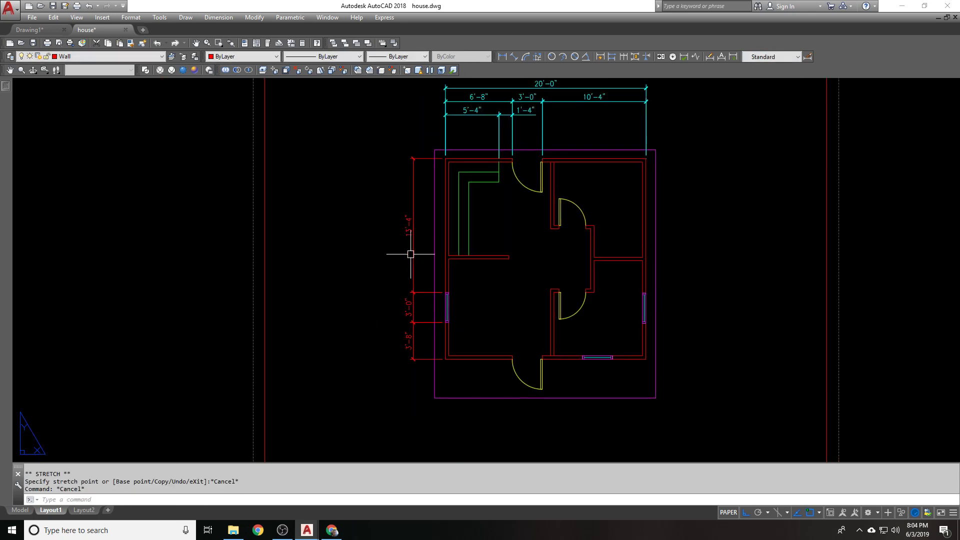
Dimension the lower 10'-0" stretch of the left wall, placed left of the wall
click(502, 56)
scroll(439, 339, down, 3)
scroll(450, 390, up, 2)
click(461, 421)
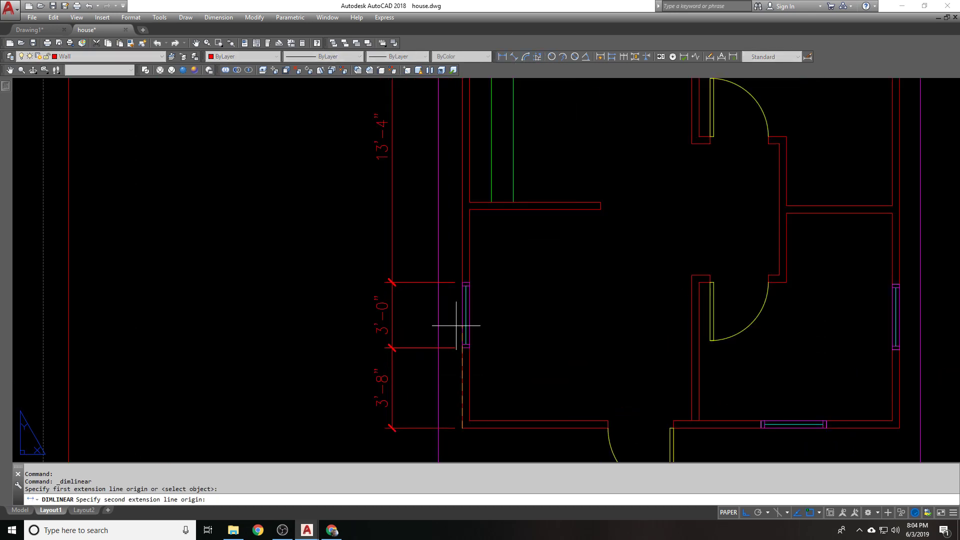
click(461, 208)
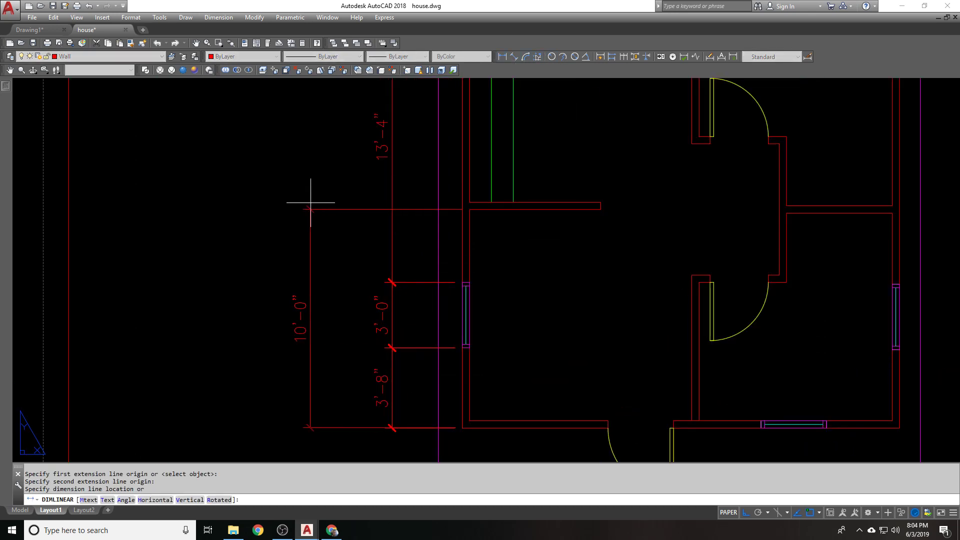
click(284, 207)
scroll(436, 425, down, 3)
scroll(447, 290, up, 3)
key(Return)
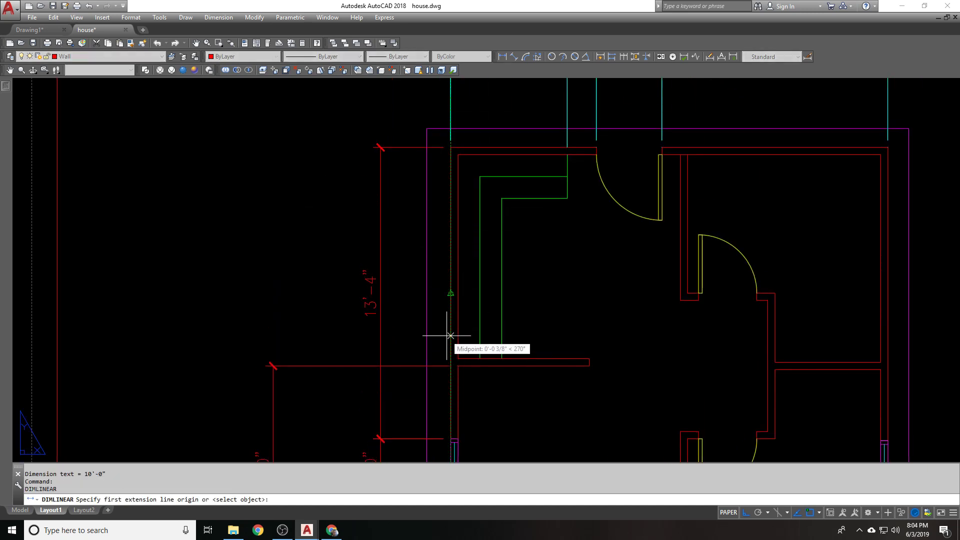
key(Escape)
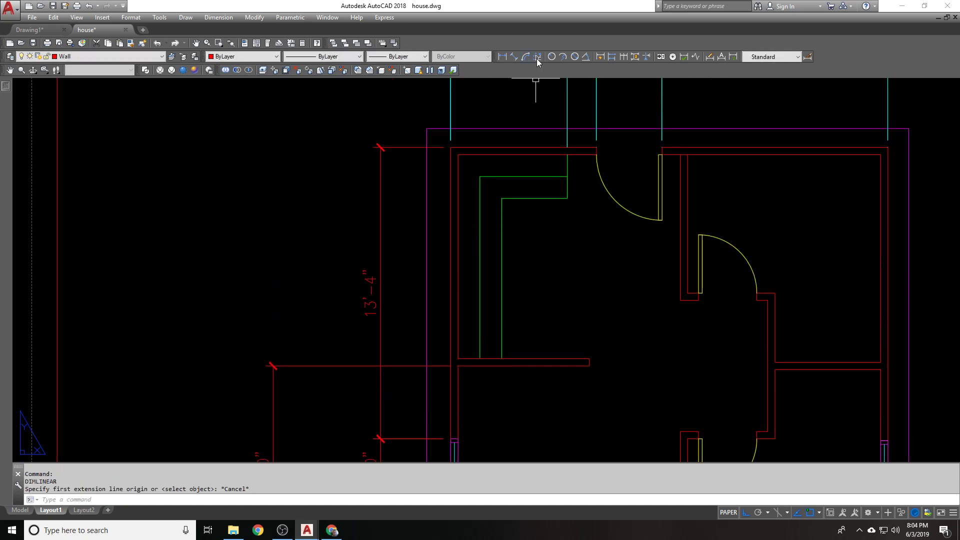
Continue with a second 10'-0" dimension stacked above the first
click(623, 56)
click(450, 147)
scroll(451, 148, down, 3)
key(Return)
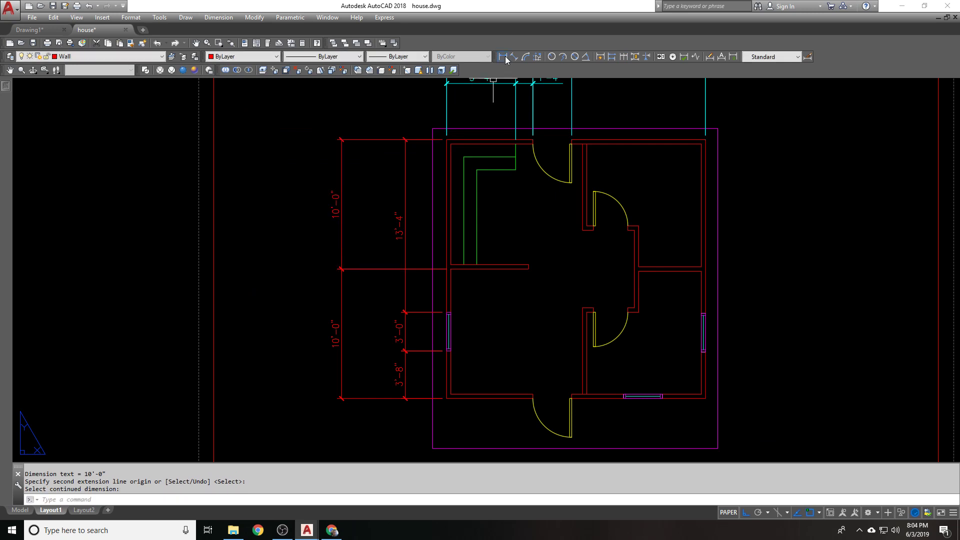
Add a 20'-0" overall dimension of the left wall, placed farther left
click(504, 58)
click(448, 400)
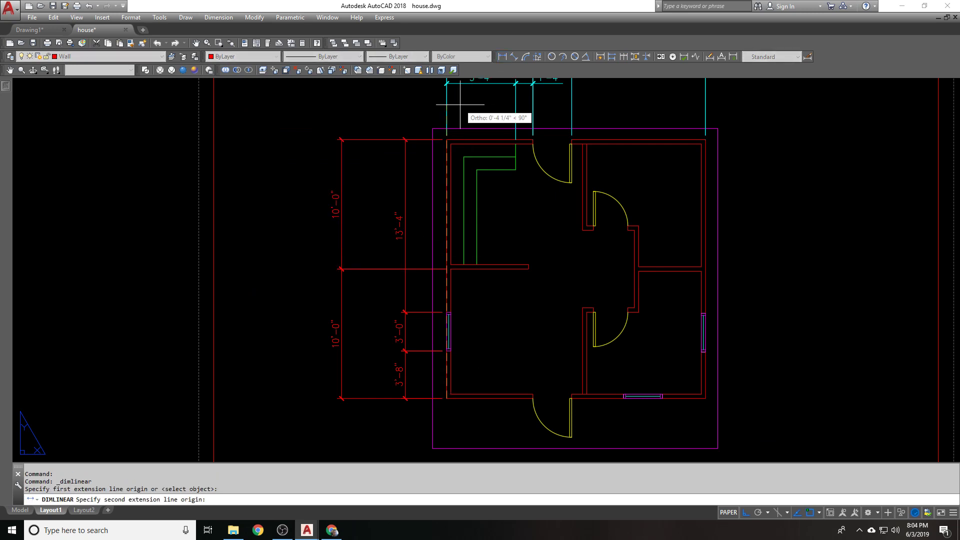
click(446, 139)
click(285, 114)
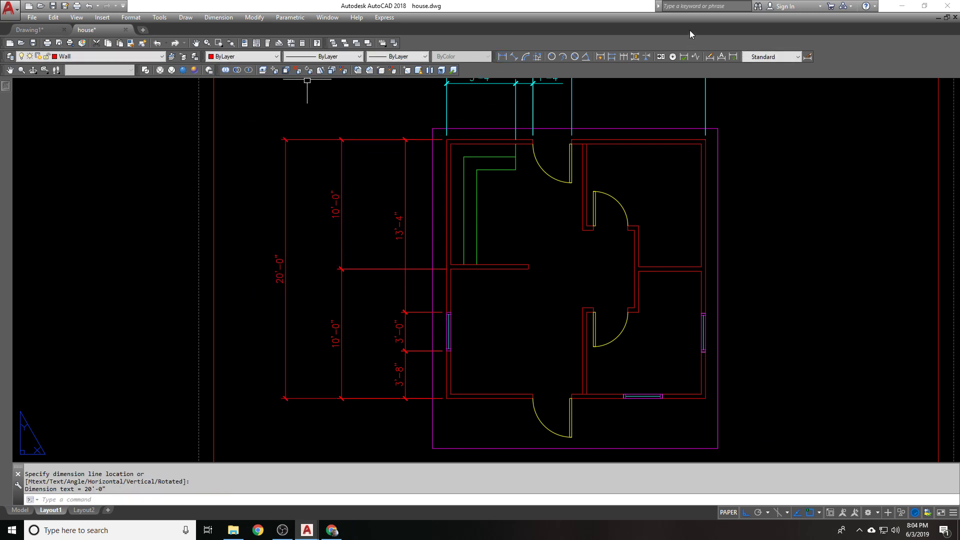
Space the 20'-0" and both 10'-0" dimensions automatically from the 13'-4" base dimension
click(623, 56)
click(399, 228)
click(361, 309)
click(262, 225)
key(Return)
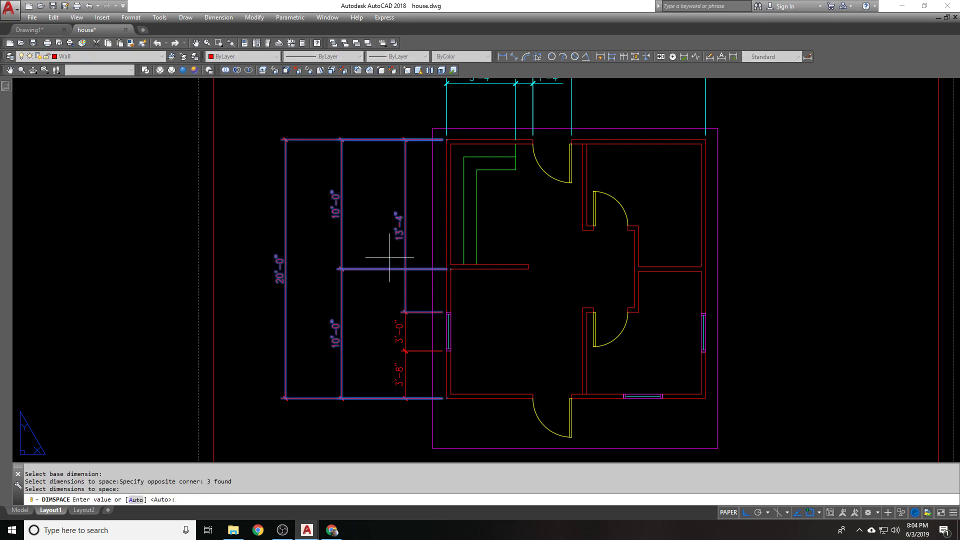
key(Return)
Stretch the stacked left-wall dimension lines further left
text(s)
key(Return)
click(419, 412)
click(344, 74)
key(Return)
click(345, 100)
click(321, 107)
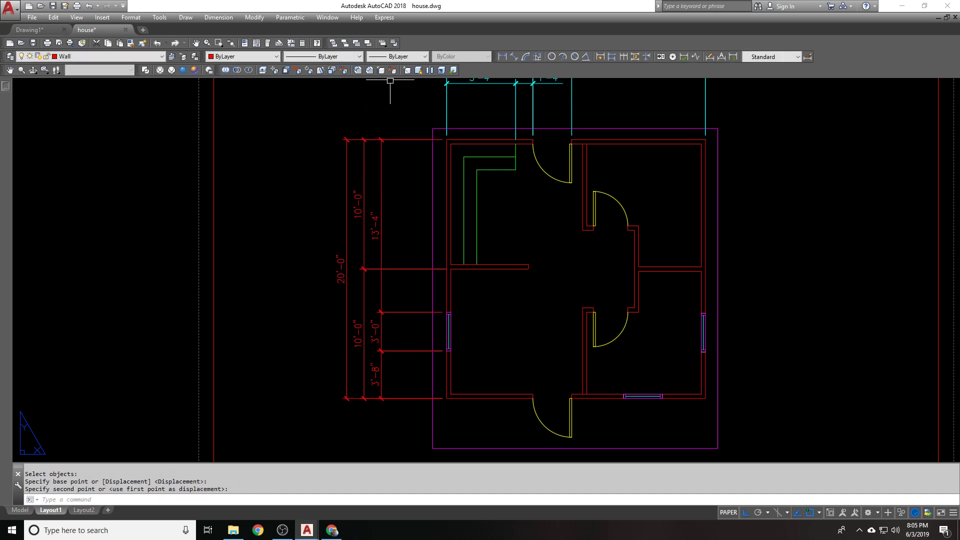
Select all the left-wall dimensions for a layer change
click(395, 438)
click(338, 256)
click(100, 57)
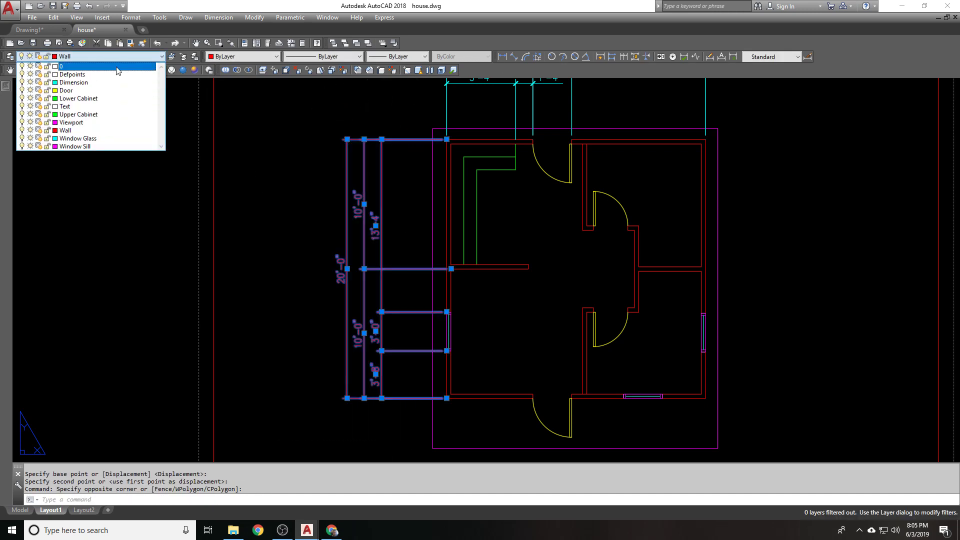
Move the selected dimensions onto the Dimension layer and clear the selection
click(95, 82)
key(Escape)
scroll(400, 245, up, 4)
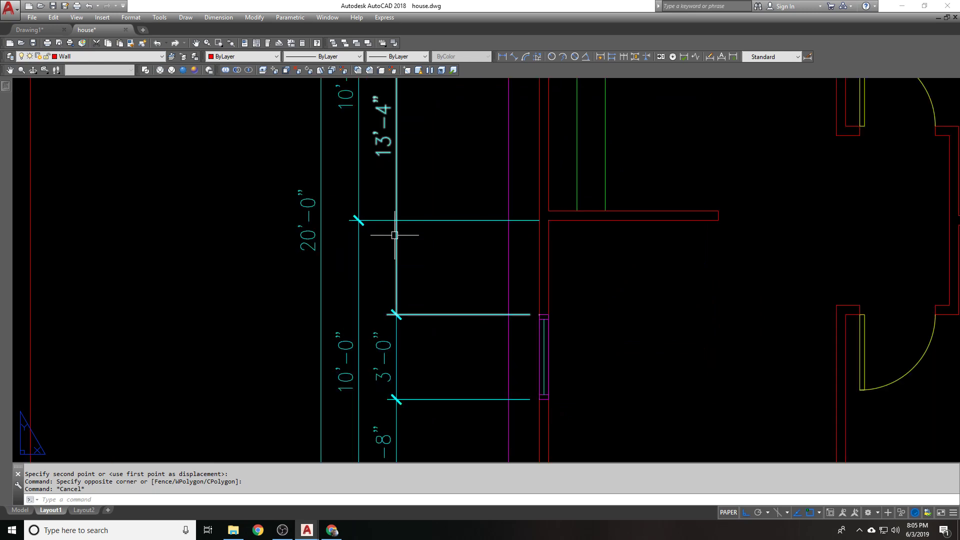
scroll(393, 235, down, 3)
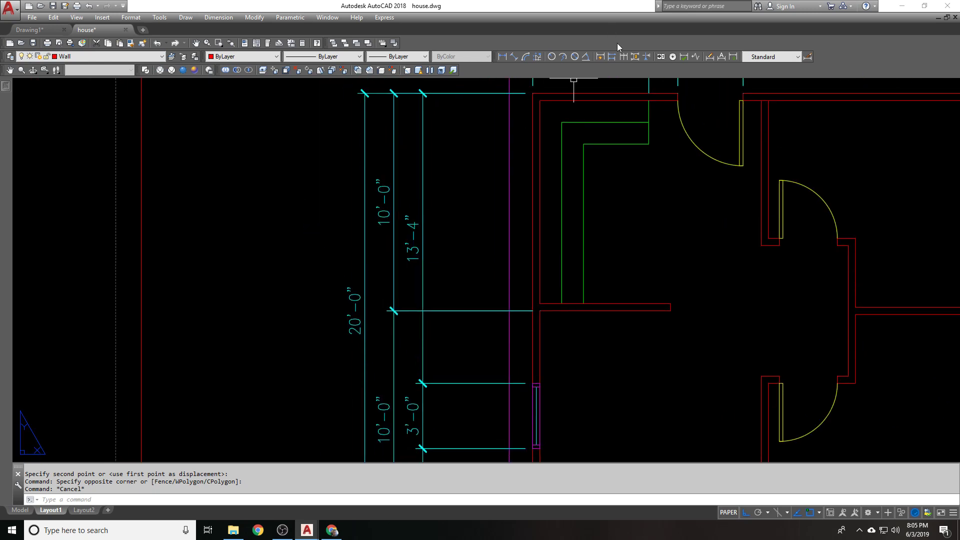
Apply an automatic dimension break, then undo it
click(646, 57)
scroll(329, 177, down, 2)
scroll(329, 177, up, 1)
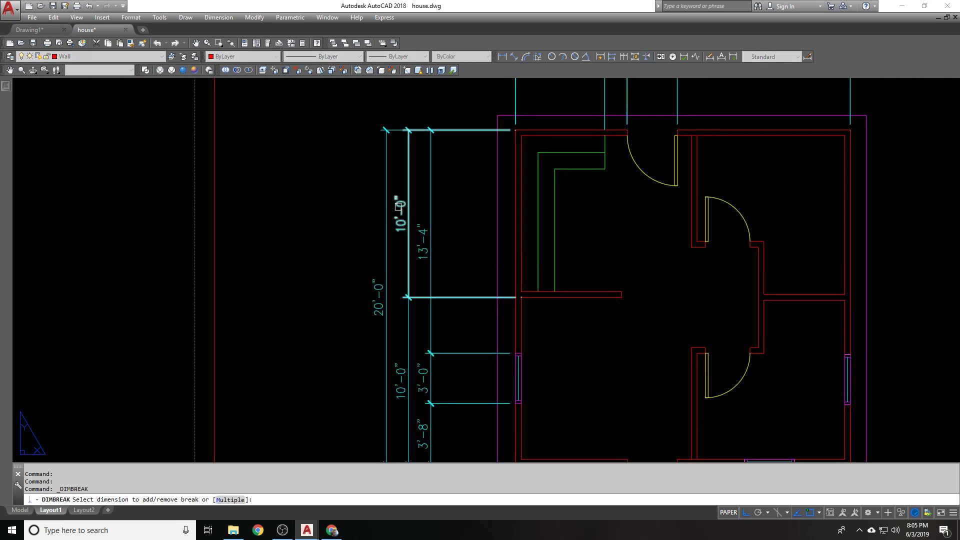
key(Return)
scroll(409, 150, up, 2)
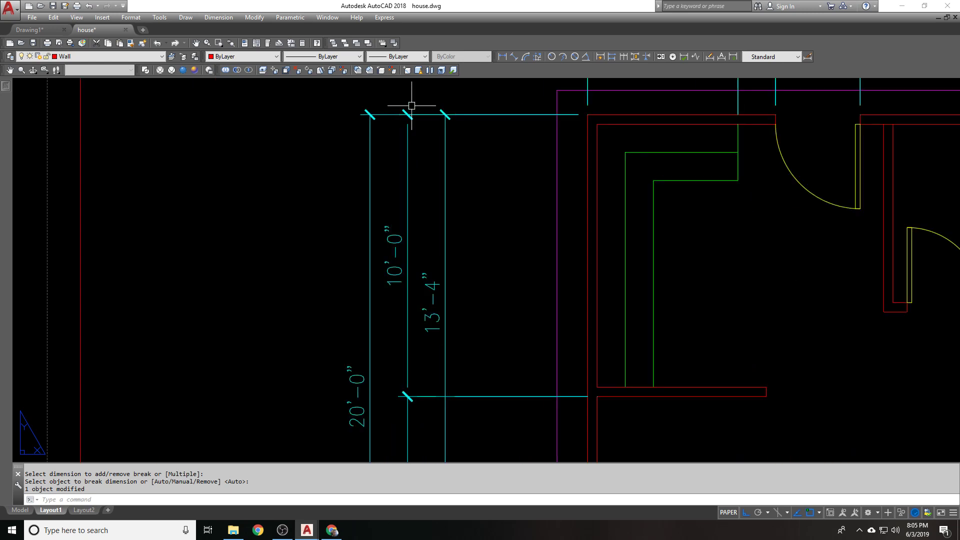
scroll(407, 122, up, 1)
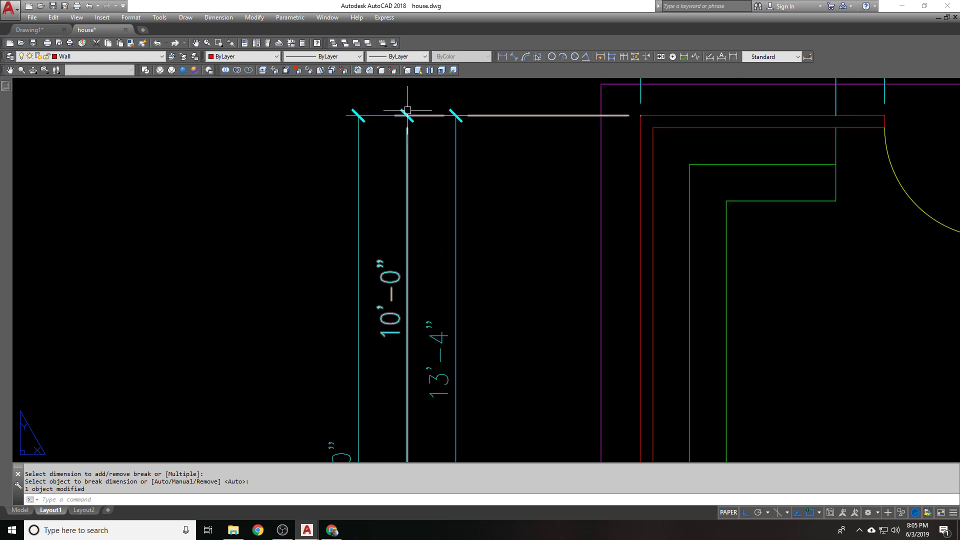
scroll(406, 120, down, 1)
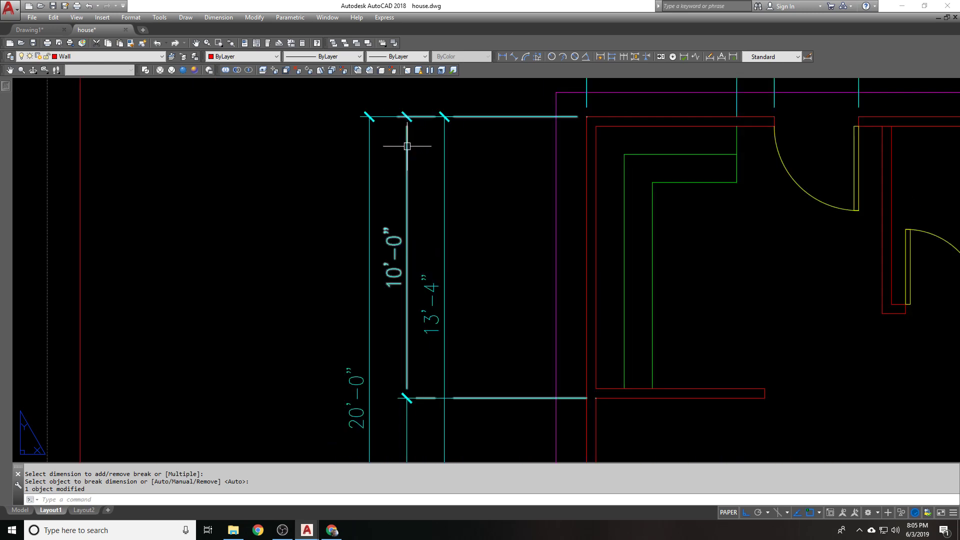
text(u)
key(Return)
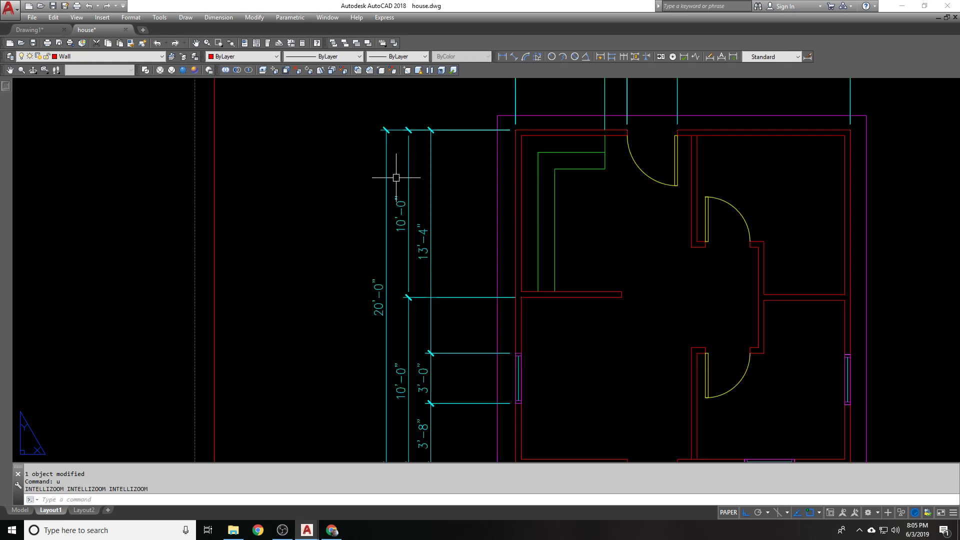
key(ctrl+z)
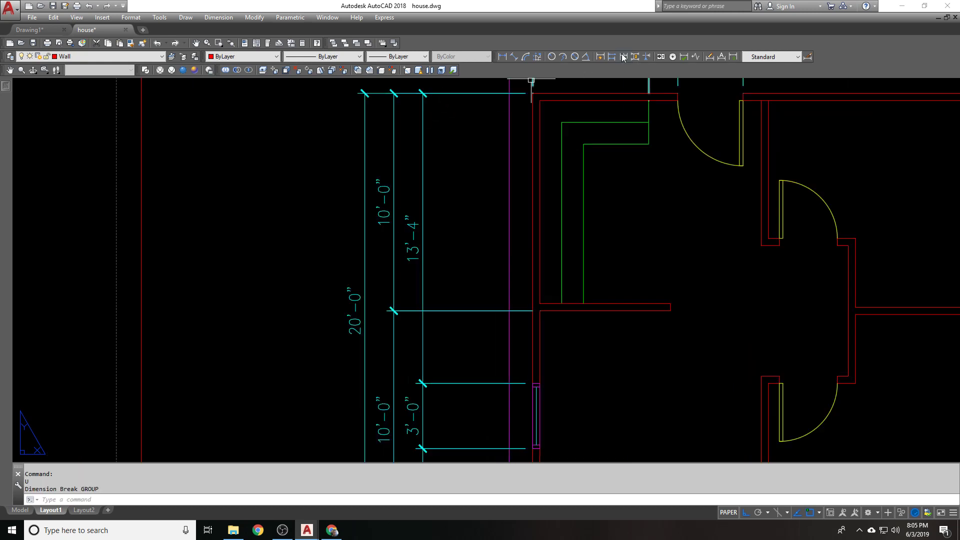
Manually break the upper 10'-0" dimension between two picked points on the extension line
click(642, 57)
click(393, 286)
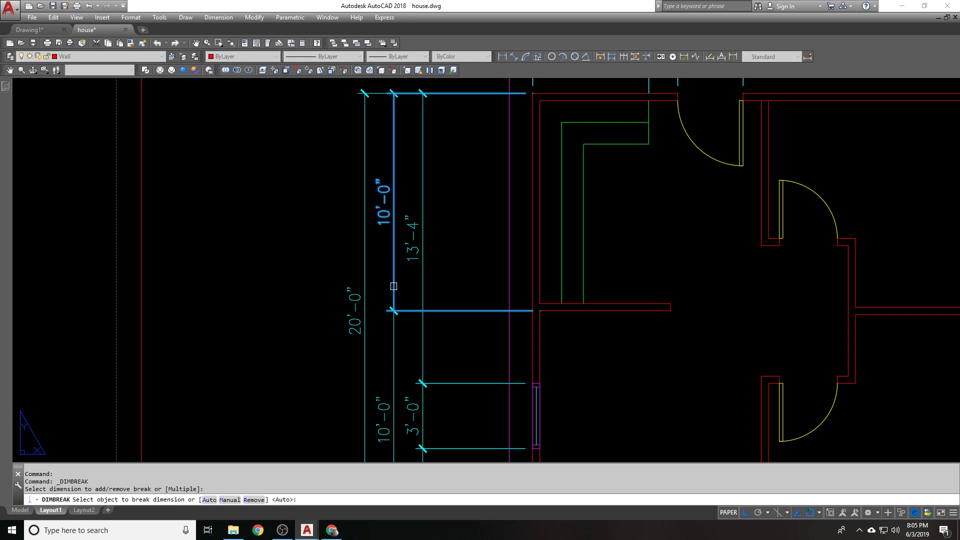
text(m)
key(Return)
scroll(395, 302, up, 5)
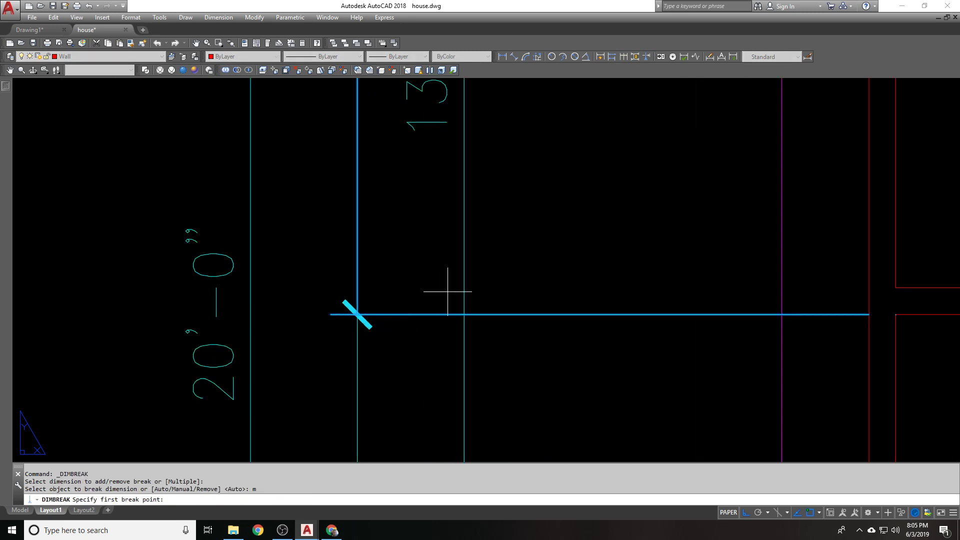
click(443, 292)
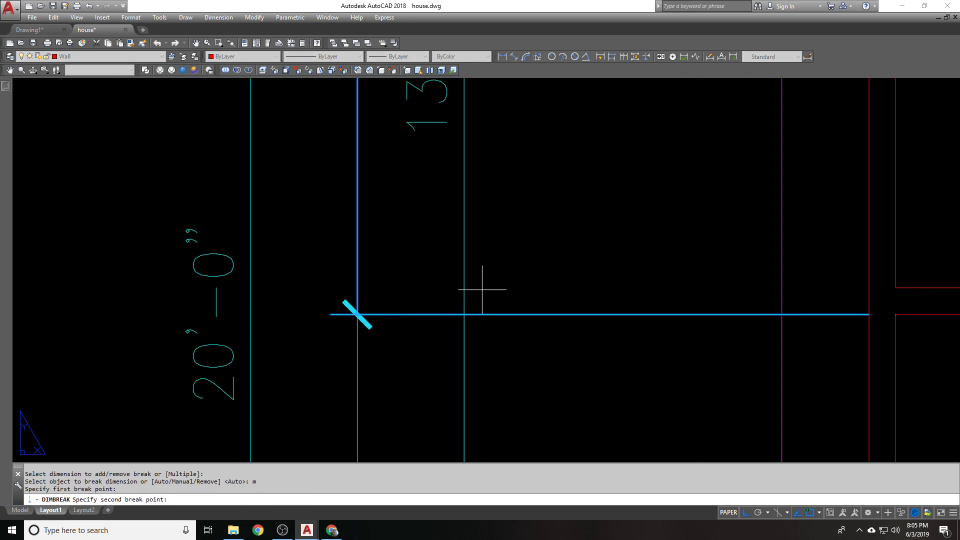
click(450, 314)
scroll(495, 313, up, 2)
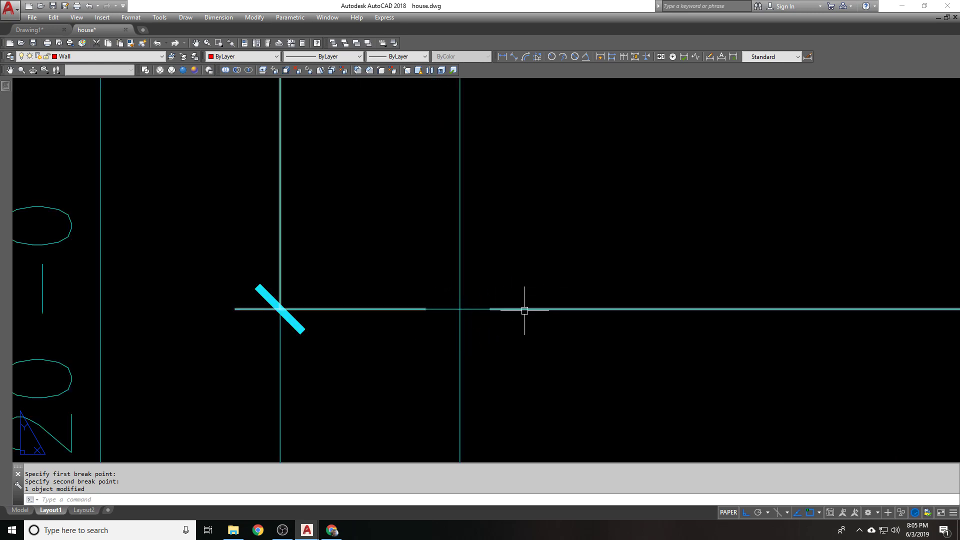
scroll(437, 310, down, 1)
Start a manual break on the horizontal extension line's dimension, then cancel it
key(Return)
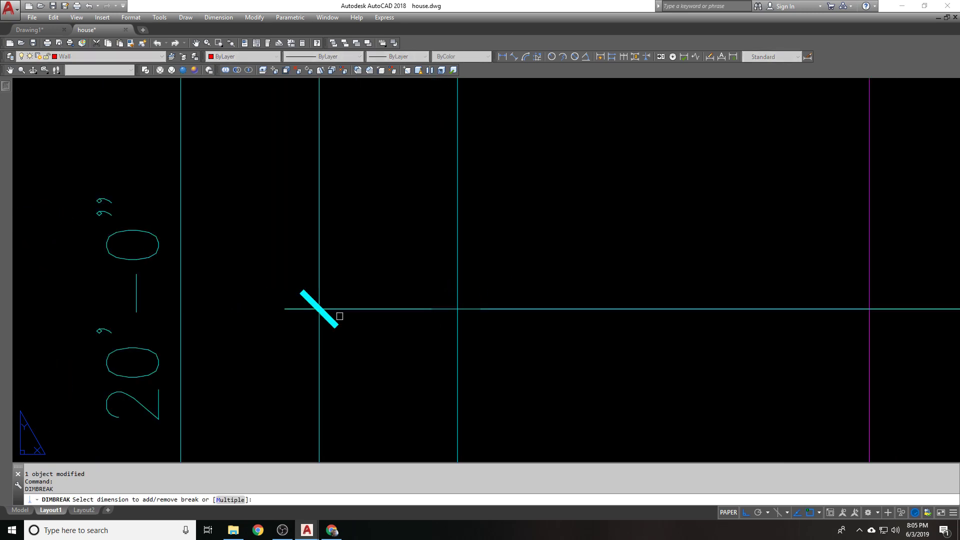
click(314, 337)
click(318, 336)
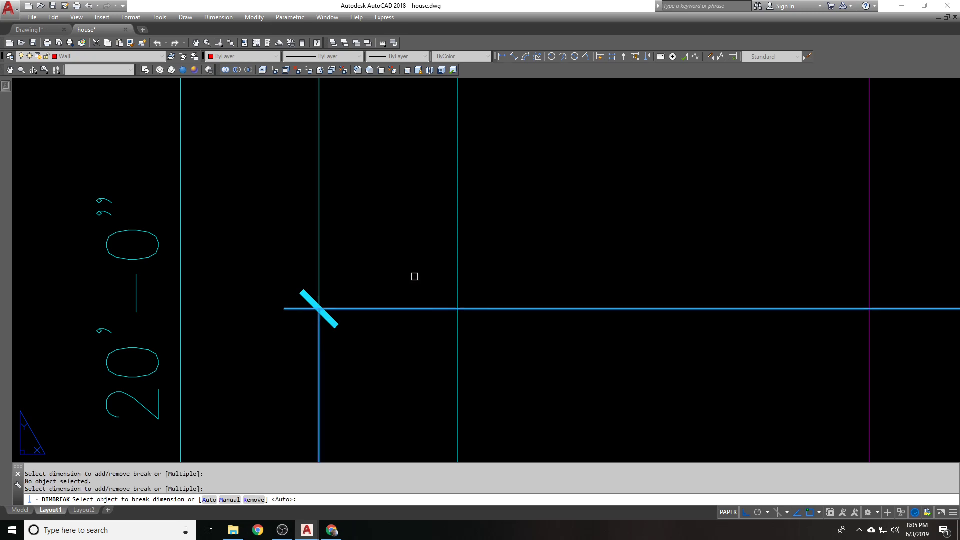
text(m)
key(Return)
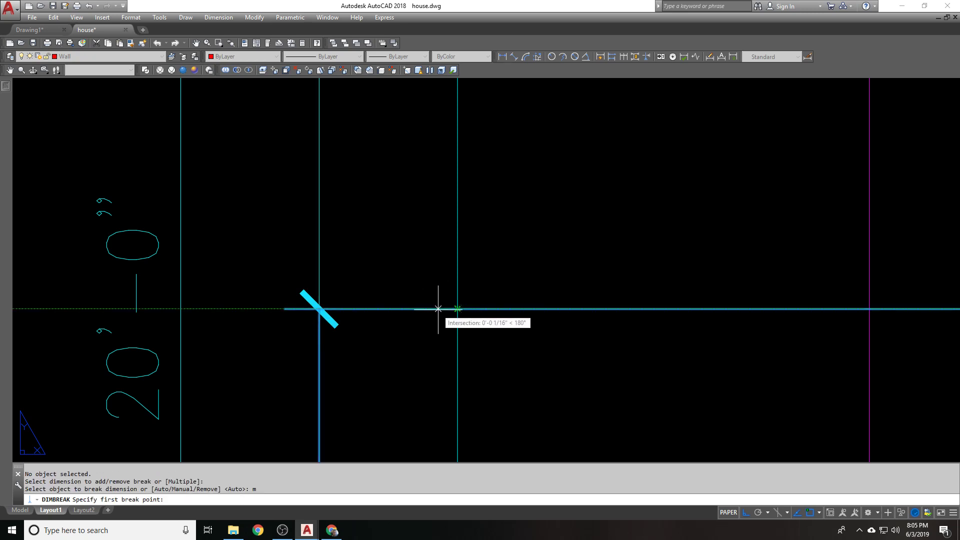
scroll(438, 308, up, 3)
scroll(484, 295, down, 2)
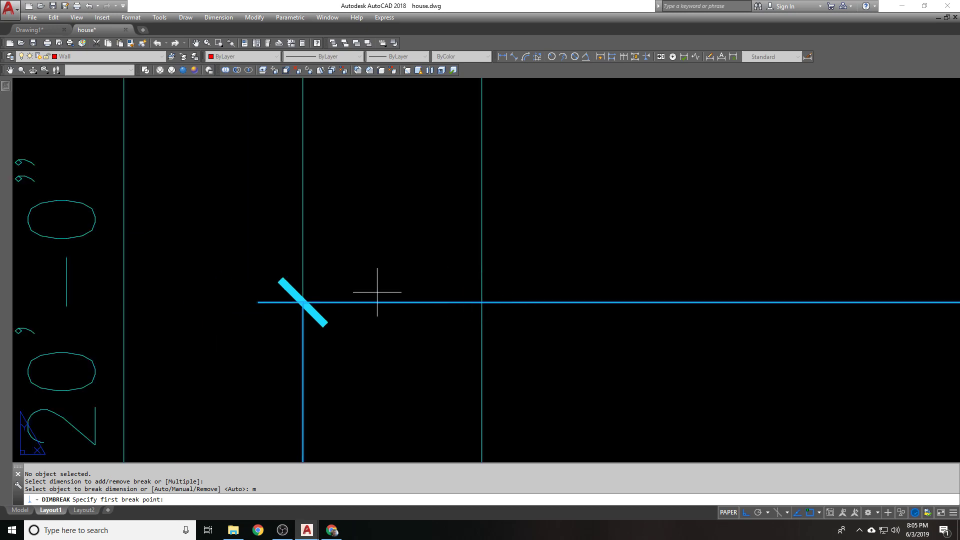
scroll(425, 294, down, 3)
scroll(544, 294, up, 2)
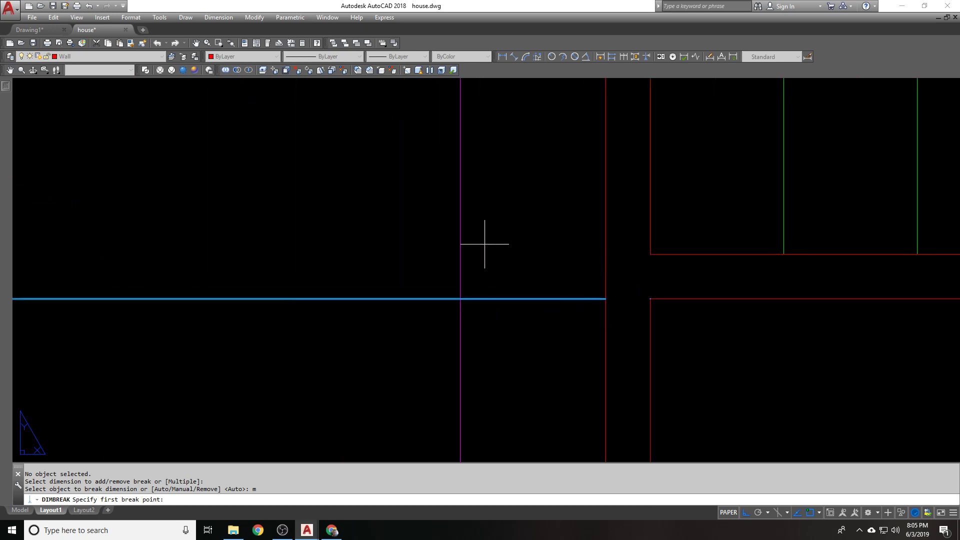
key(Escape)
scroll(495, 229, down, 2)
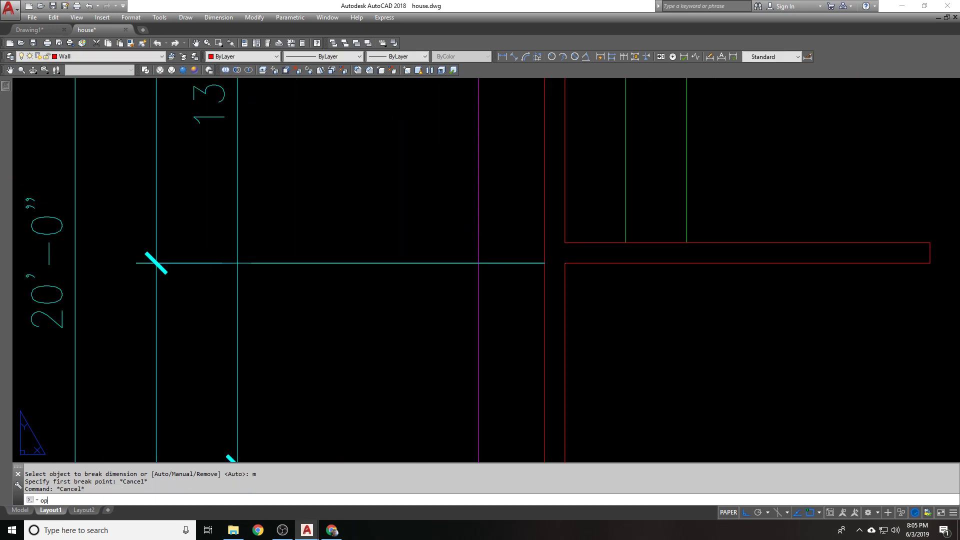
In Options' Drafting settings, uncheck 'Ignore dimension extension lines' and confirm with OK
text(op)
key(Return)
click(519, 148)
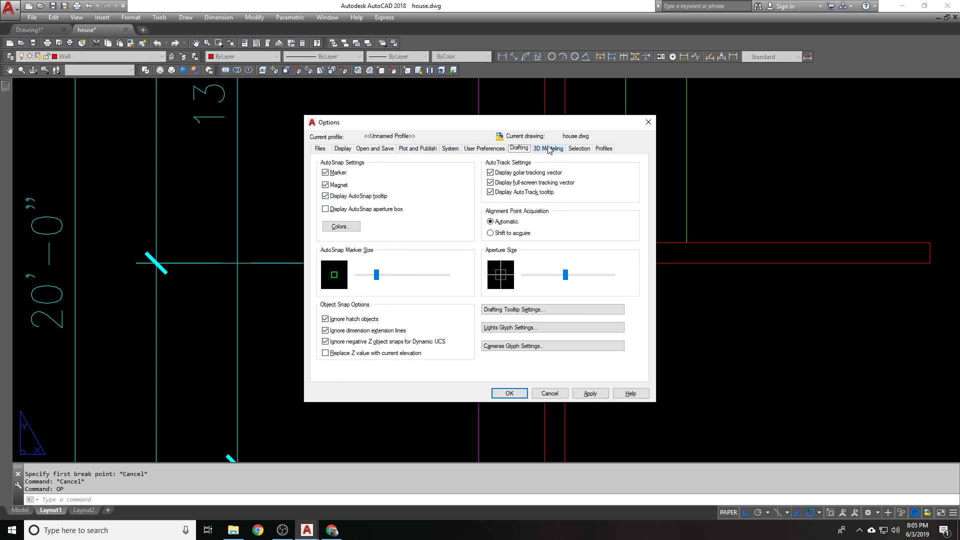
click(573, 149)
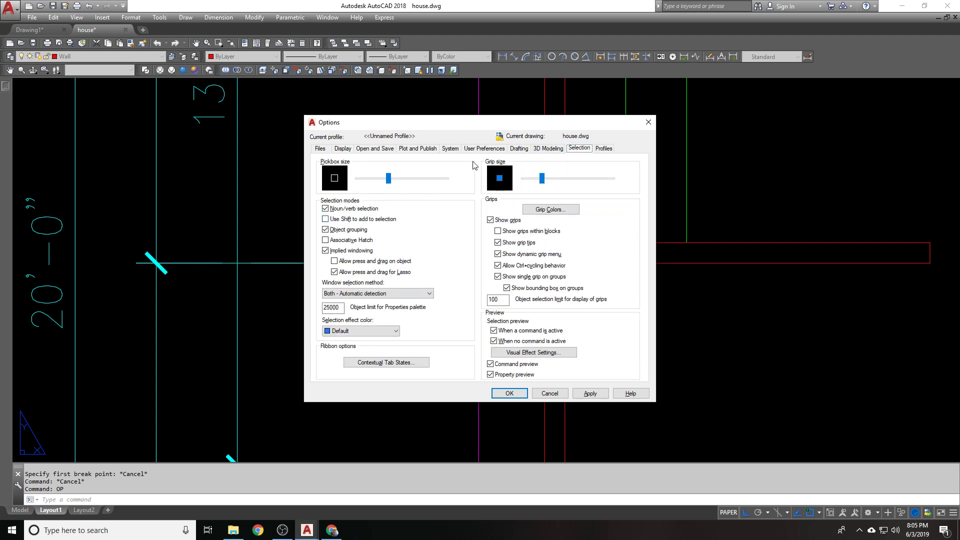
click(450, 148)
click(484, 148)
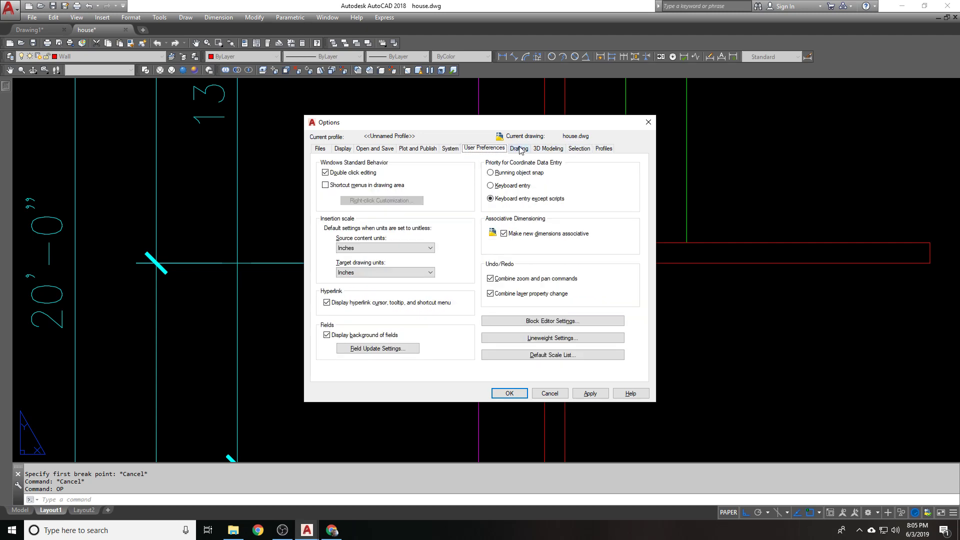
click(575, 149)
click(551, 149)
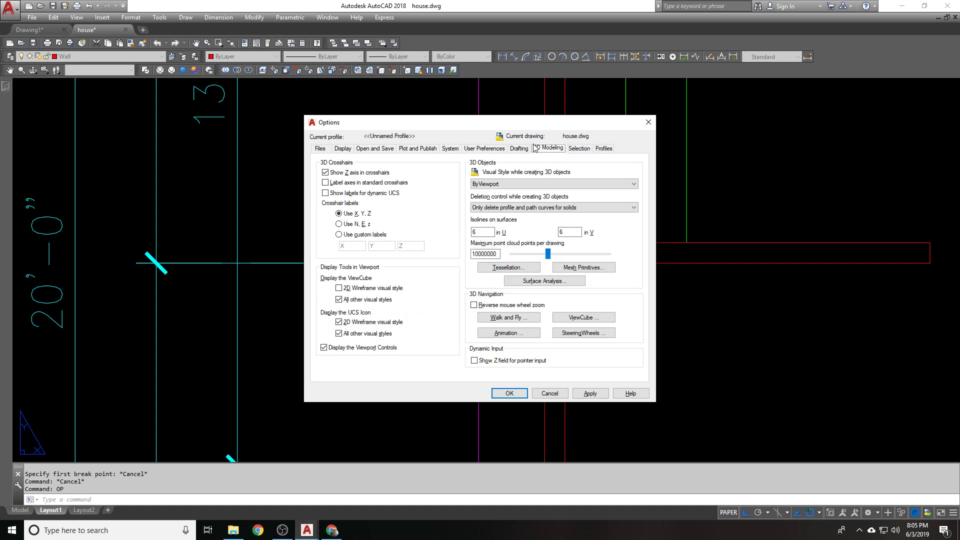
click(518, 149)
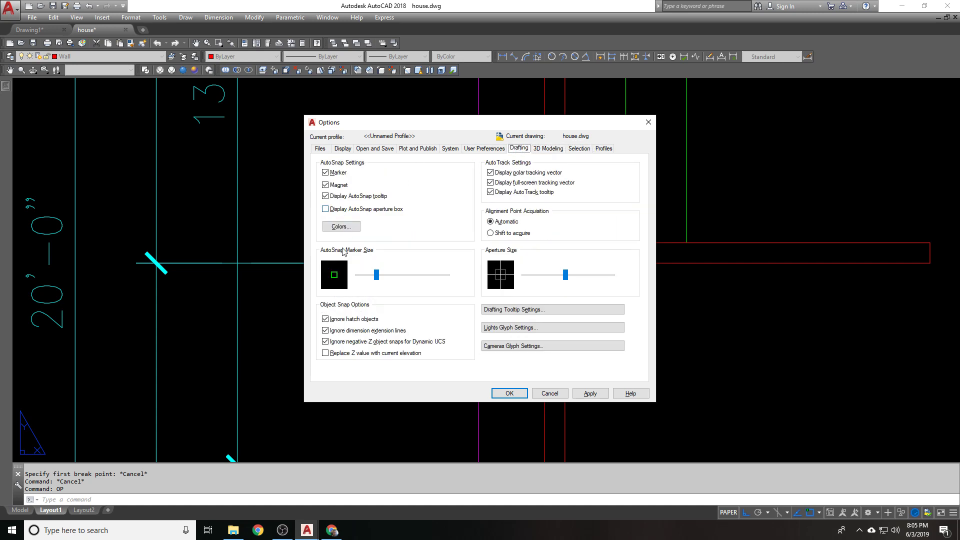
click(366, 334)
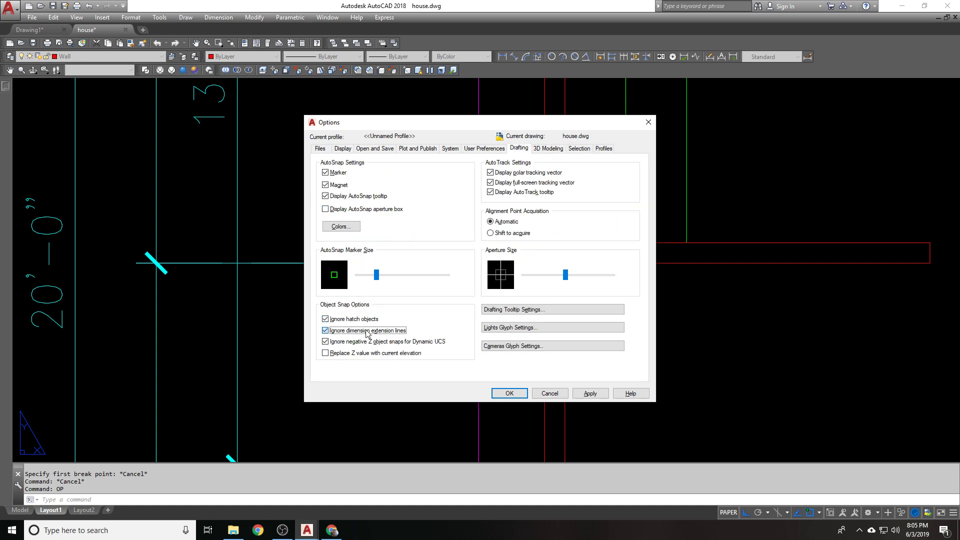
click(509, 394)
scroll(385, 256, down, 2)
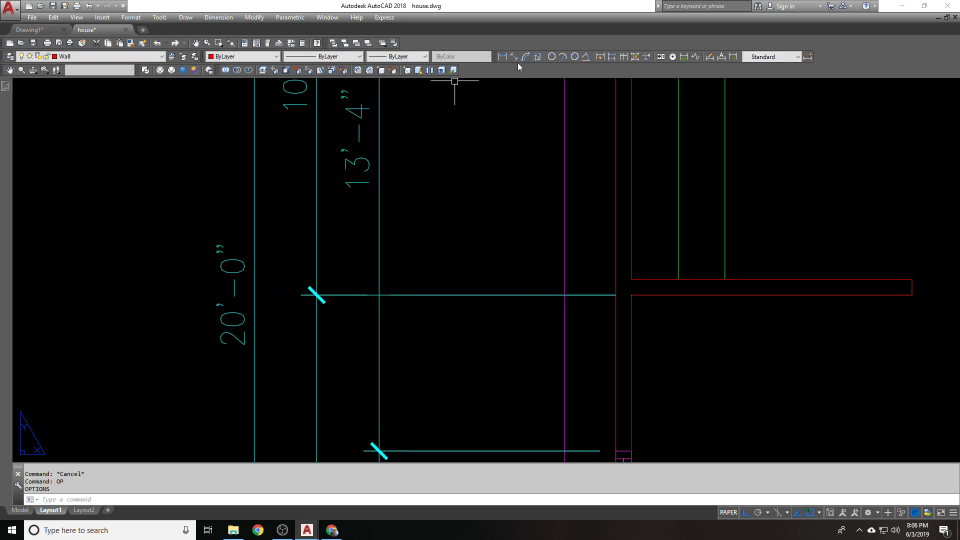
Apply an automatic break to the dimension at its crossing lines
click(634, 56)
click(317, 325)
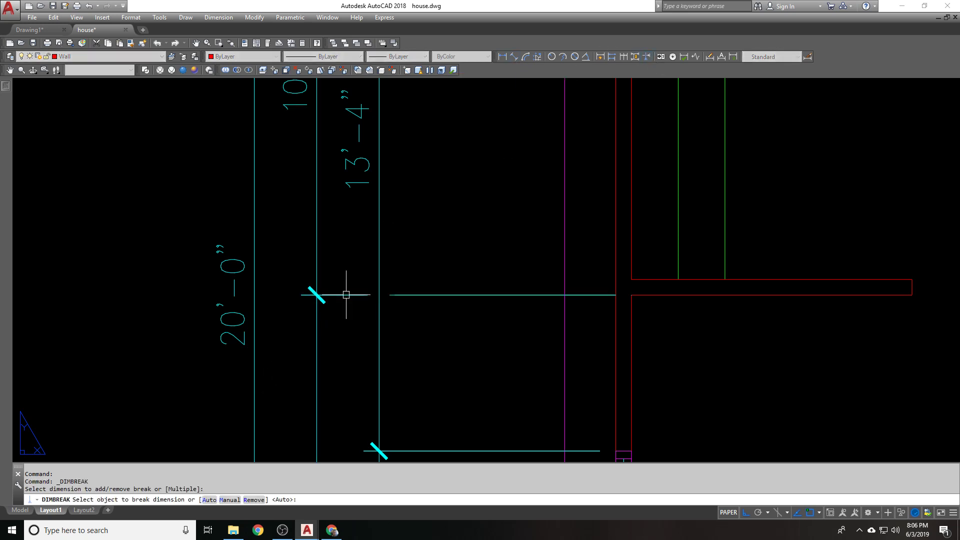
key(Return)
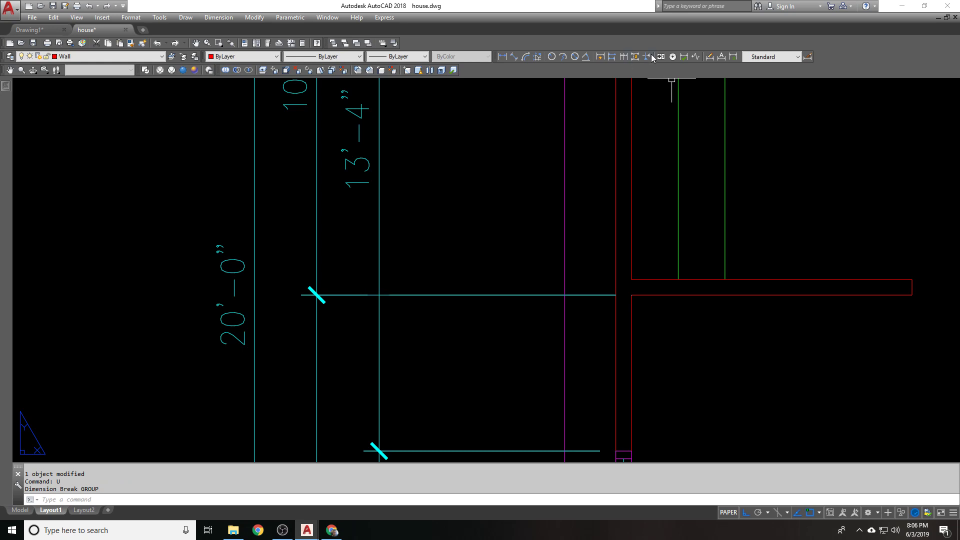
Cut a manual gap in the extension line between two picked break points
click(635, 57)
click(317, 327)
text(m)
key(Return)
scroll(362, 294, up, 2)
click(417, 292)
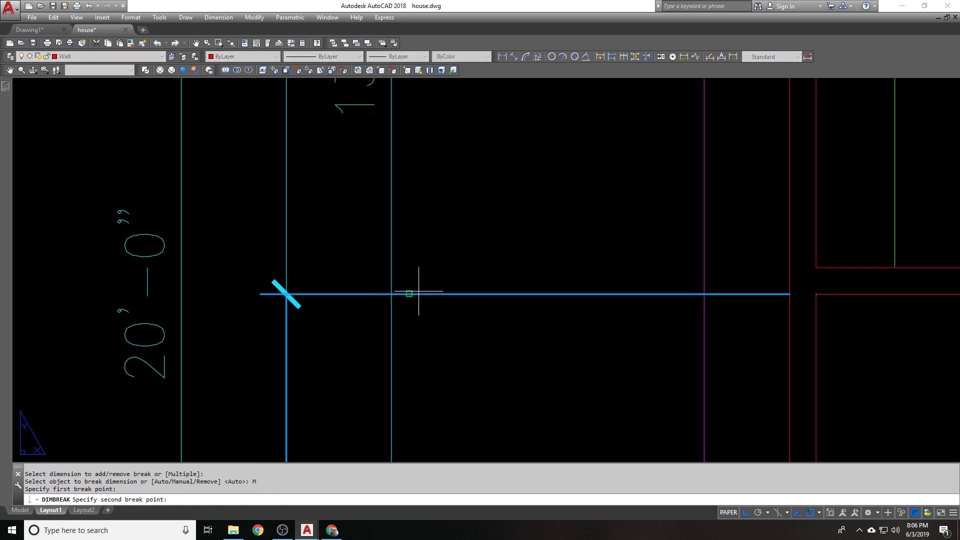
click(373, 294)
scroll(350, 317, down, 4)
scroll(355, 300, up, 2)
scroll(368, 294, up, 6)
Cancel the leftover break and LINE commands and reopen the Options dialog
key(Return)
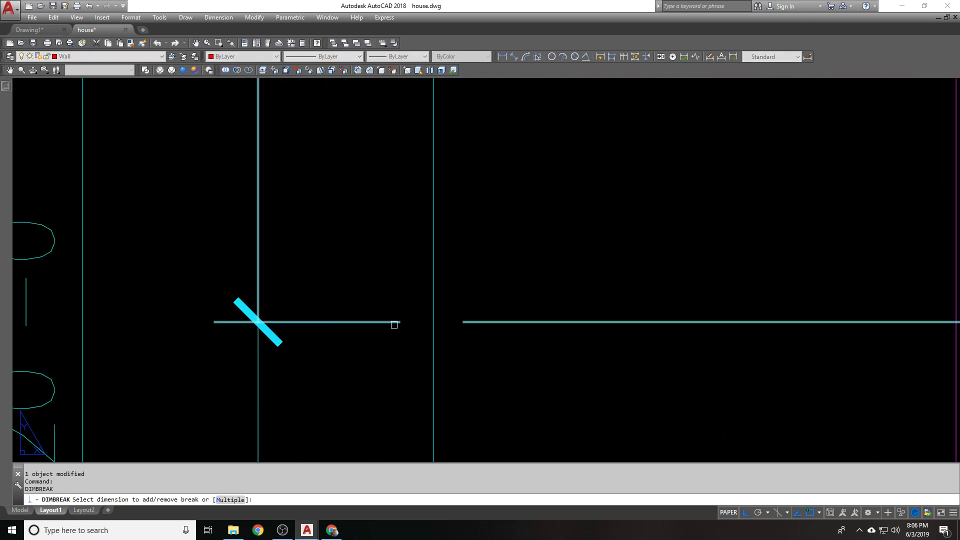
key(Escape)
text(L)
key(Return)
key(Escape)
scroll(393, 243, down, 2)
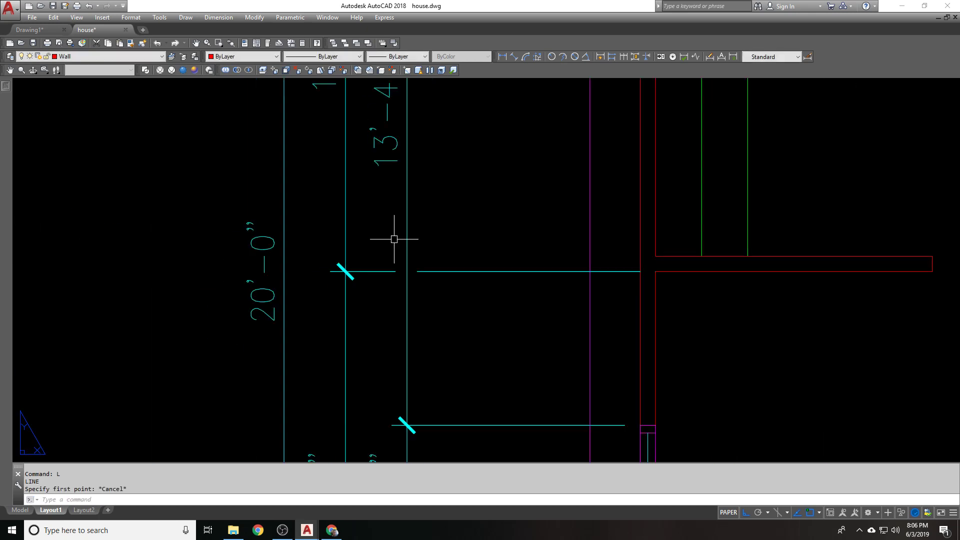
key(Return)
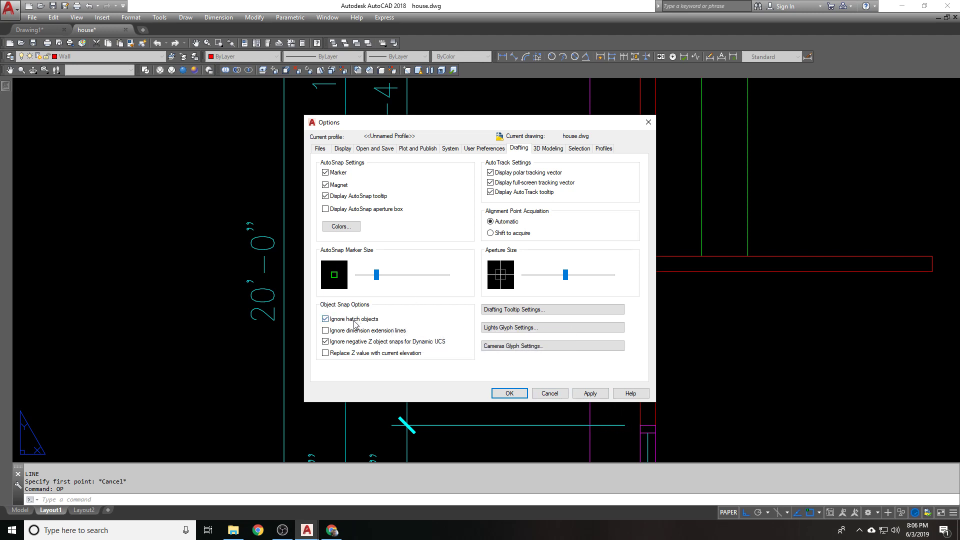
Close the Options dialog with OK
click(509, 392)
scroll(438, 260, down, 5)
scroll(438, 256, up, 3)
scroll(440, 268, down, 2)
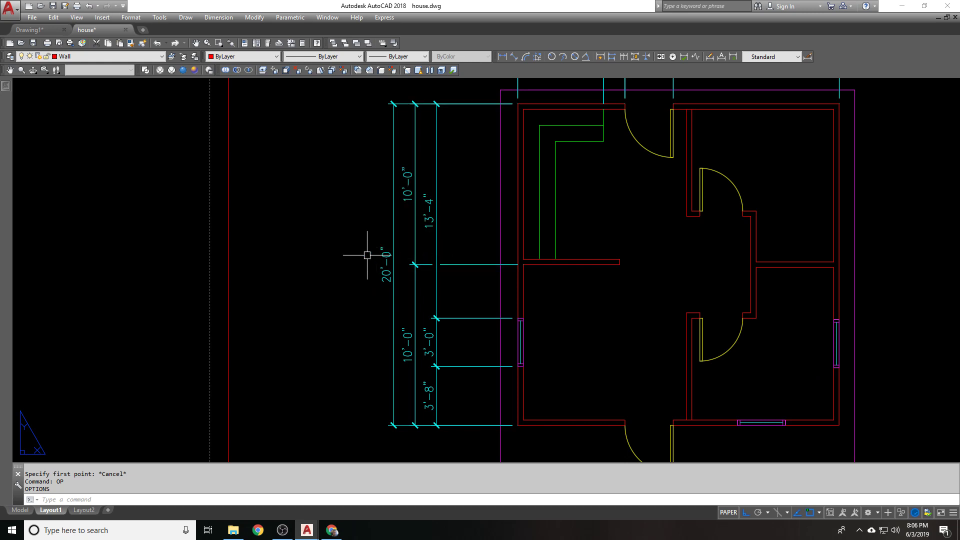
scroll(340, 275, down, 2)
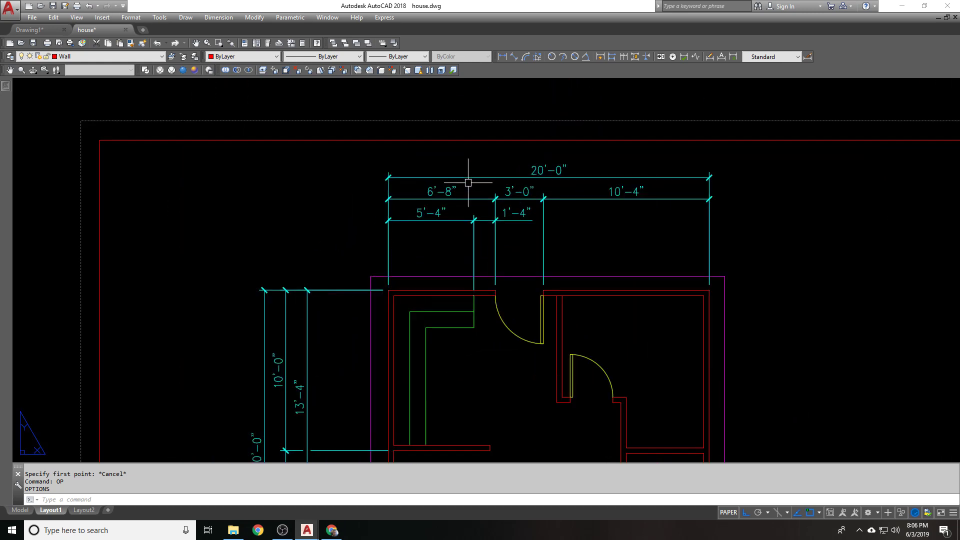
scroll(467, 182, up, 2)
scroll(400, 175, down, 2)
Pan down to the plan's lower rooms and door, centring on the bottom window
middle_drag(411, 237, 440, 123)
scroll(441, 160, down, 1)
middle_drag(414, 364, 483, 263)
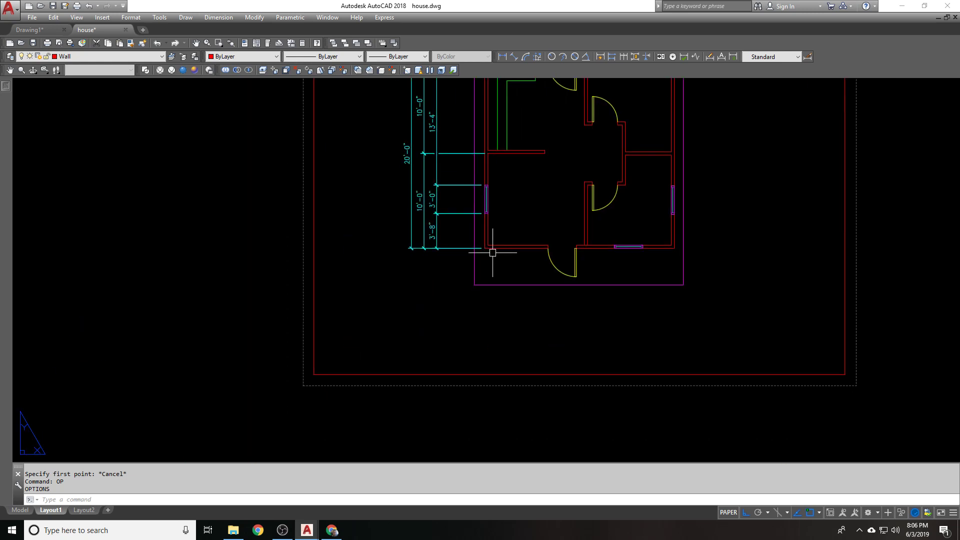
middle_drag(600, 260, 500, 241)
scroll(491, 284, up, 1)
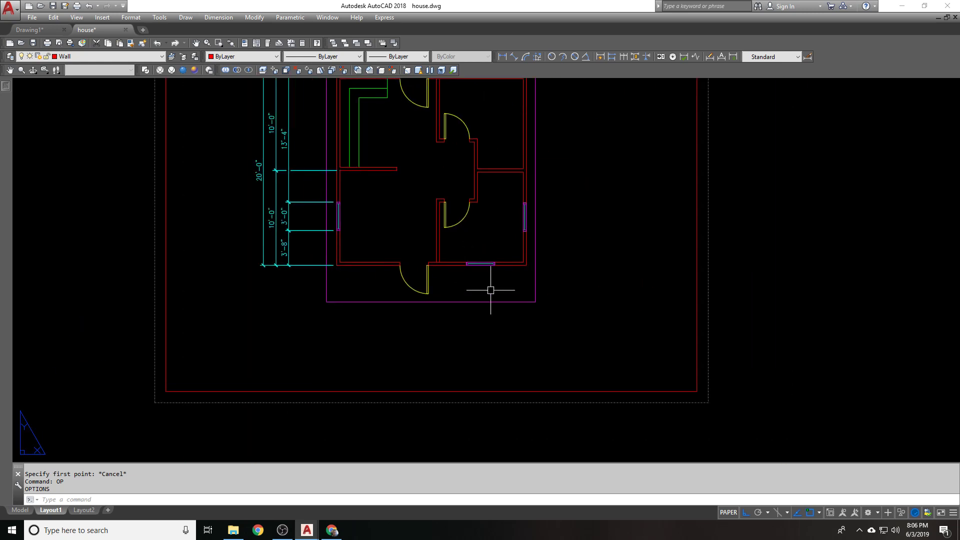
scroll(508, 280, up, 1)
middle_drag(499, 282, 465, 285)
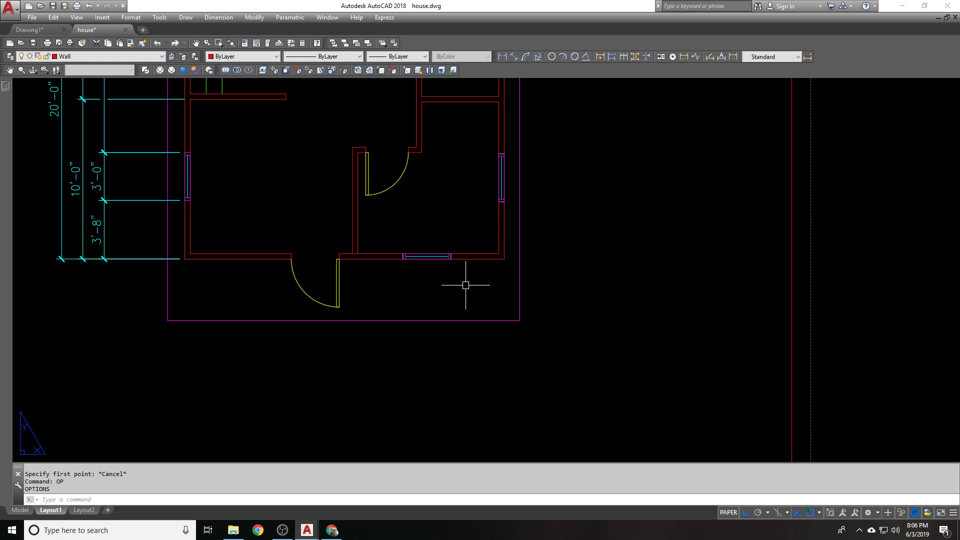
Start a multileader on the bottom window, set its landing and type '3060 WINDOW'
key(BackSpace)
key(BackSpace)
key(BackSpace)
text(L)
key(Return)
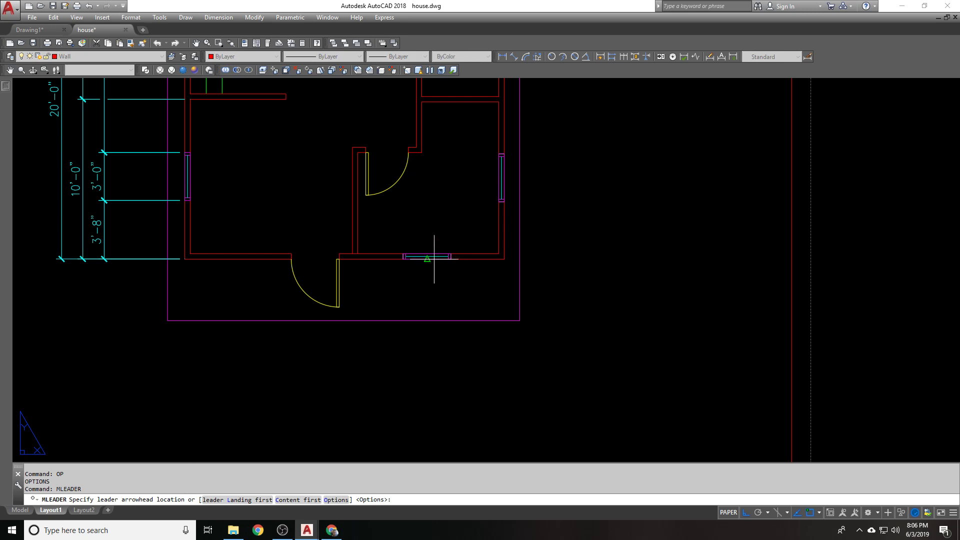
click(427, 260)
scroll(433, 294, up, 3)
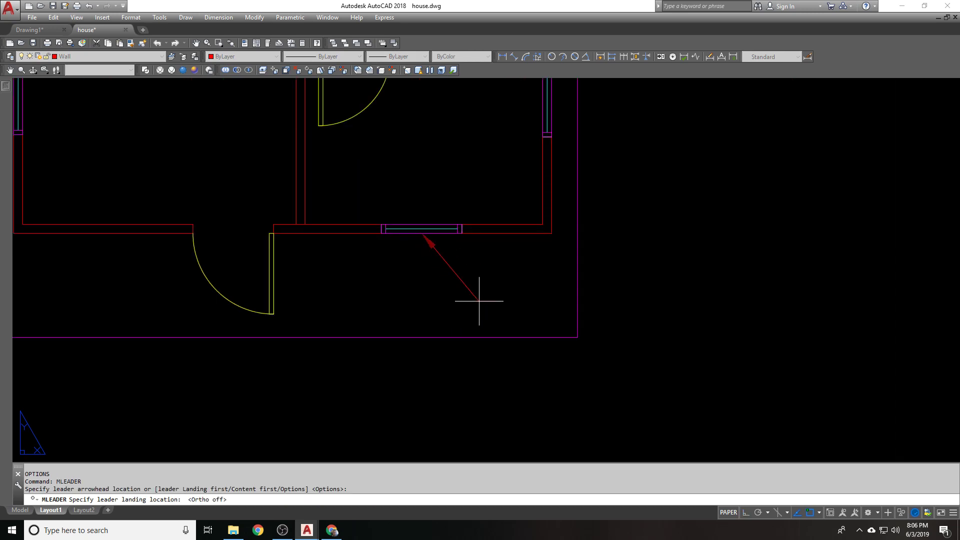
click(515, 306)
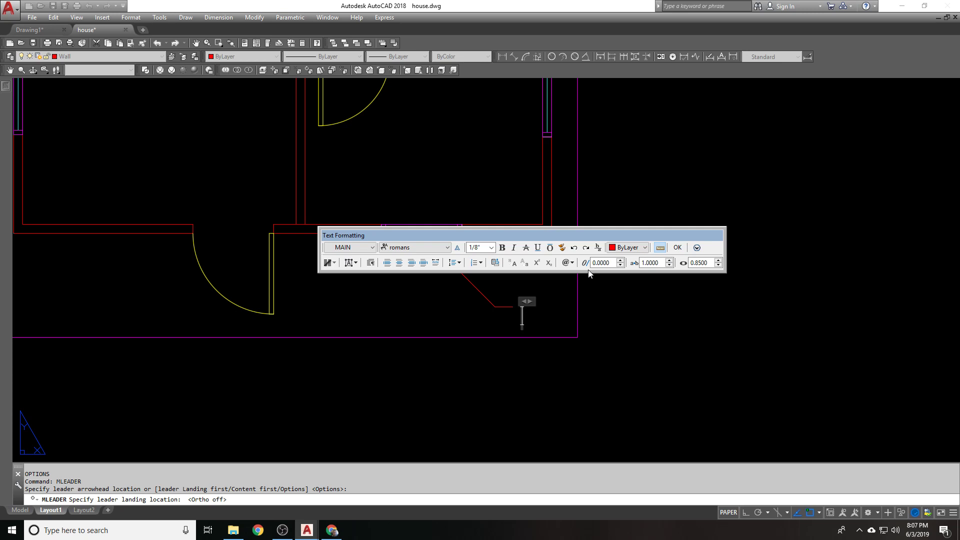
text(3060 WINDOW)
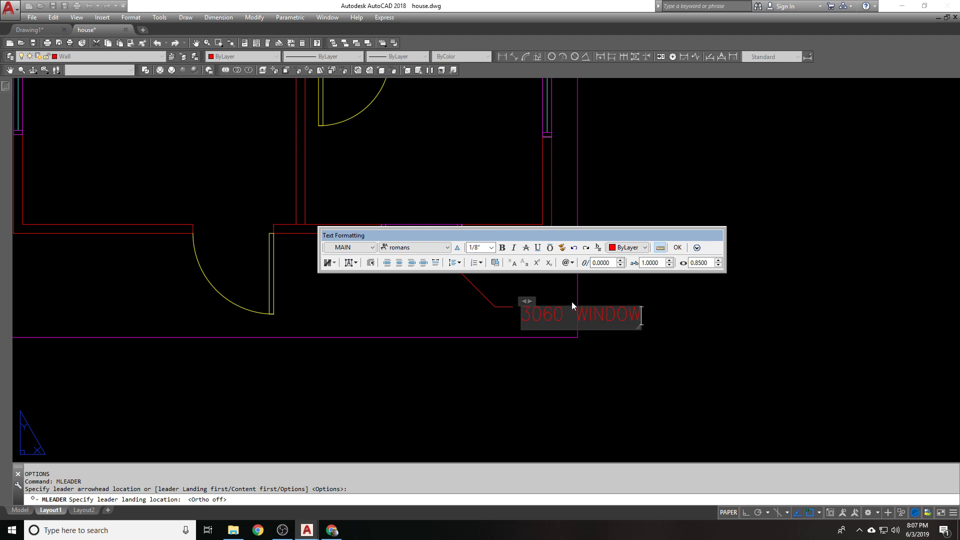
Correct the note text to 3'-0"x6'-0" WINDOW, with WINDOW wrapping to a second line
drag(563, 314, 538, 314)
text(3'-'0)
key(Left)
key(BackSpace)
text('x)
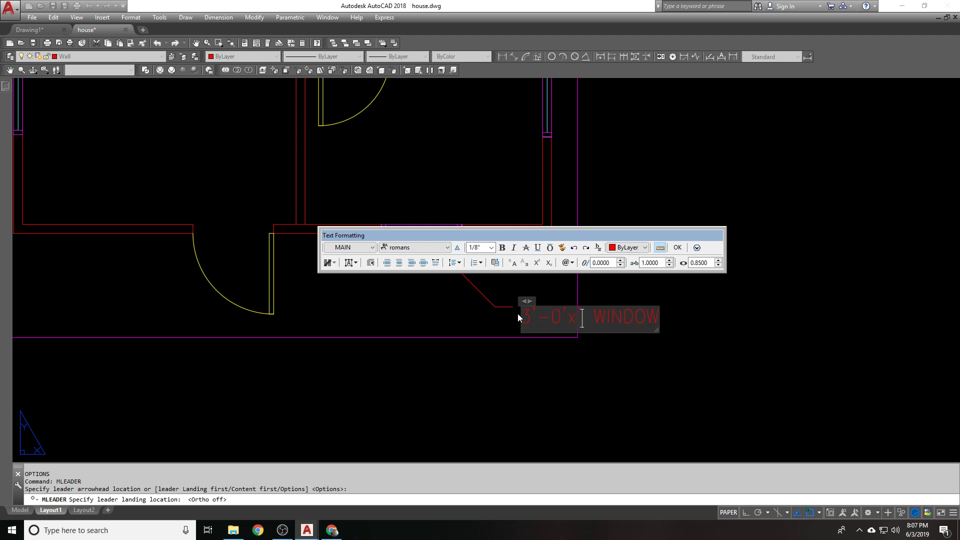
key(BackSpace)
text(6'-0)
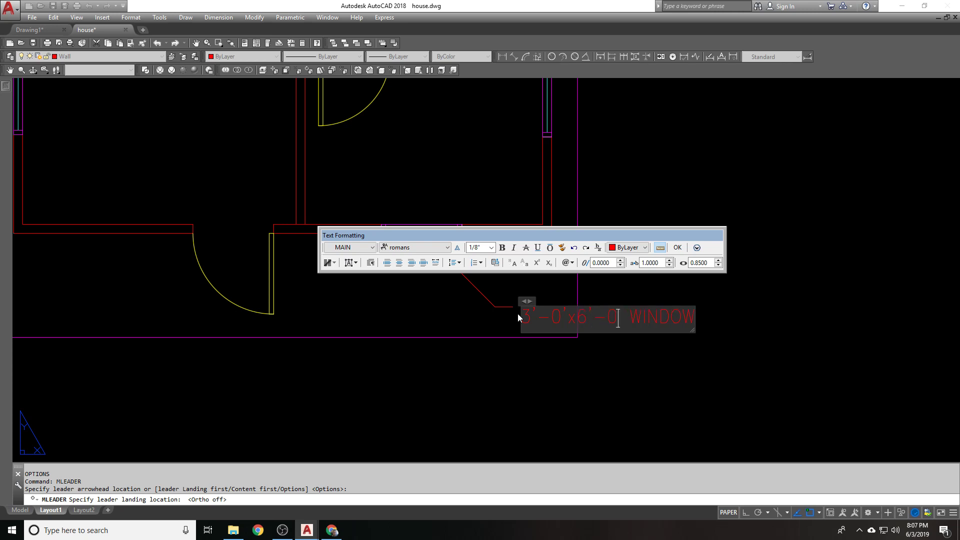
text(")
key(Delete)
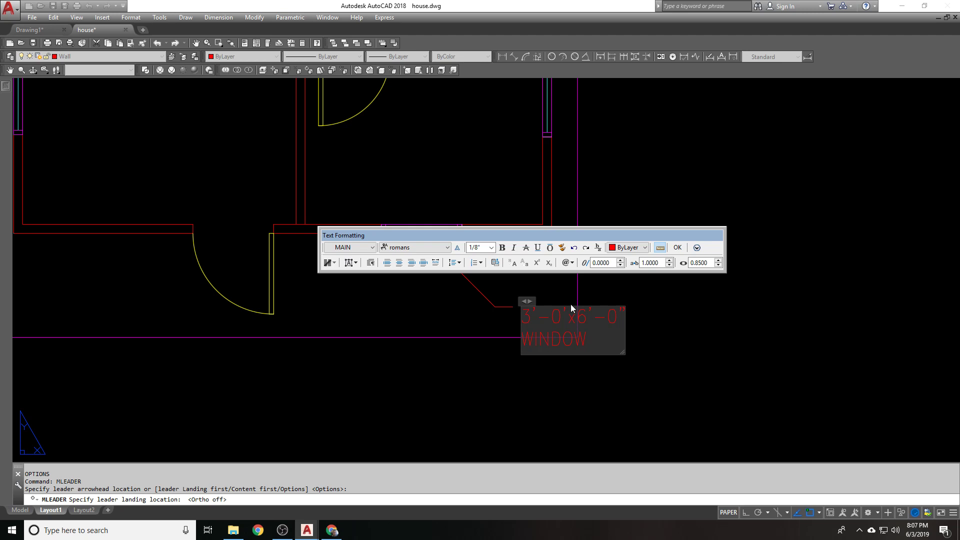
drag(528, 301, 471, 277)
click(680, 311)
Move the new window leader onto the Dimension layer
click(110, 56)
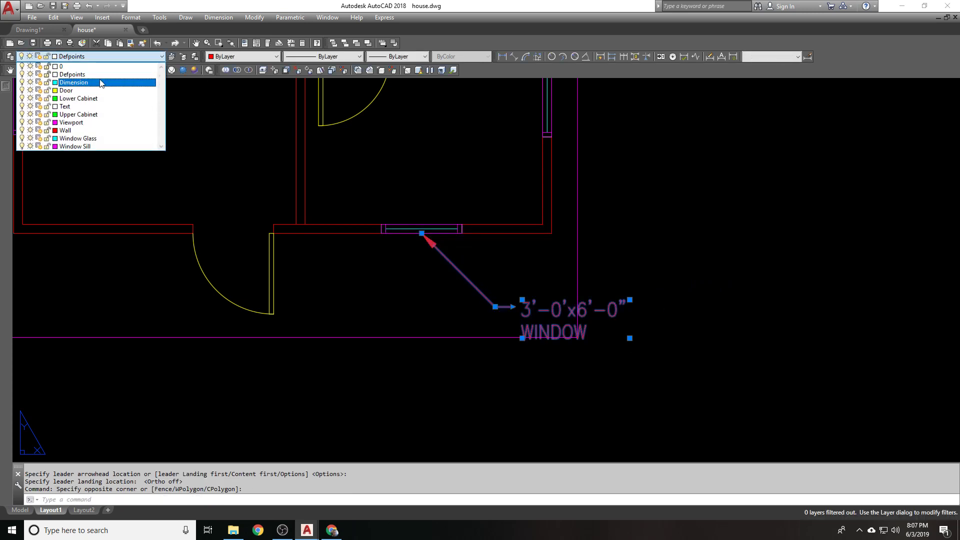
click(102, 79)
key(Escape)
Zoom out and pan so the whole floor plan is centred in view
scroll(529, 269, down, 3)
scroll(506, 265, up, 3)
scroll(545, 302, down, 1)
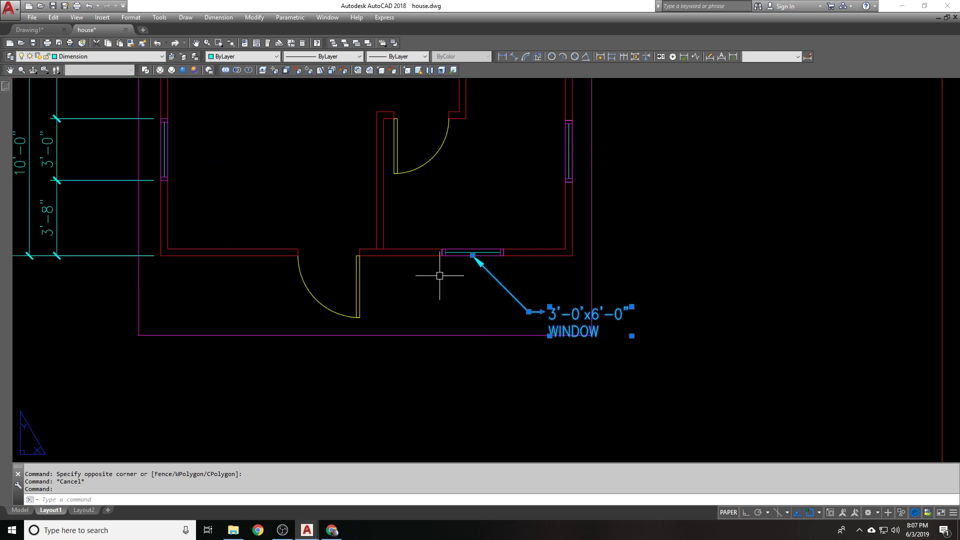
scroll(449, 274, down, 1)
key(Escape)
scroll(466, 275, down, 1)
scroll(475, 325, down, 1)
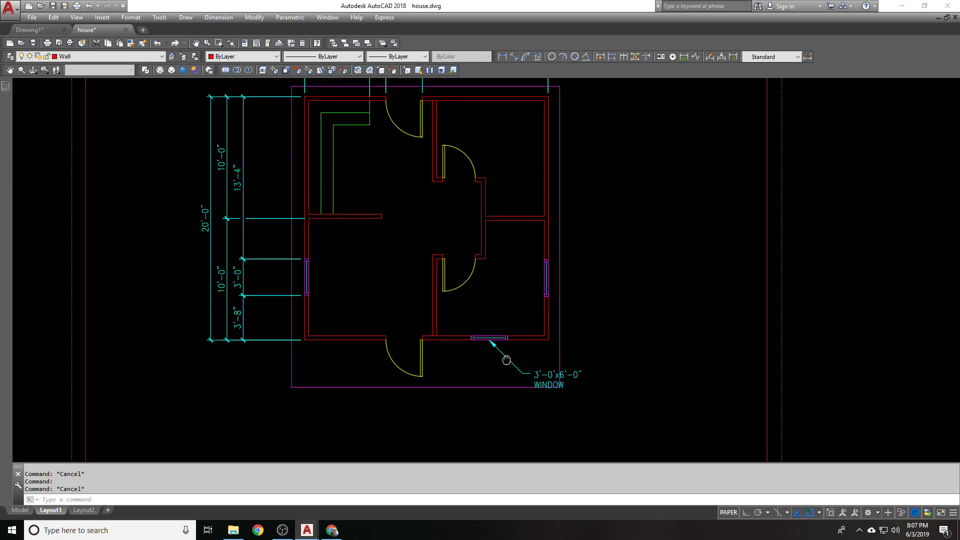
middle_drag(475, 353, 515, 401)
Copy the window leader note into the upper-left cabinet room
text(co)
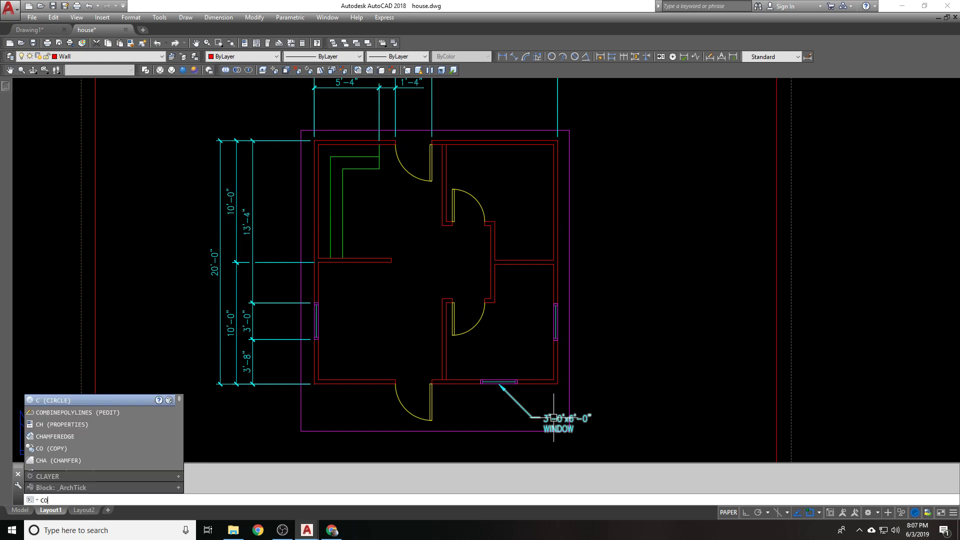
key(Return)
key(Escape)
text(co)
key(Return)
click(549, 418)
key(Return)
click(550, 418)
scroll(402, 230, up, 3)
click(378, 248)
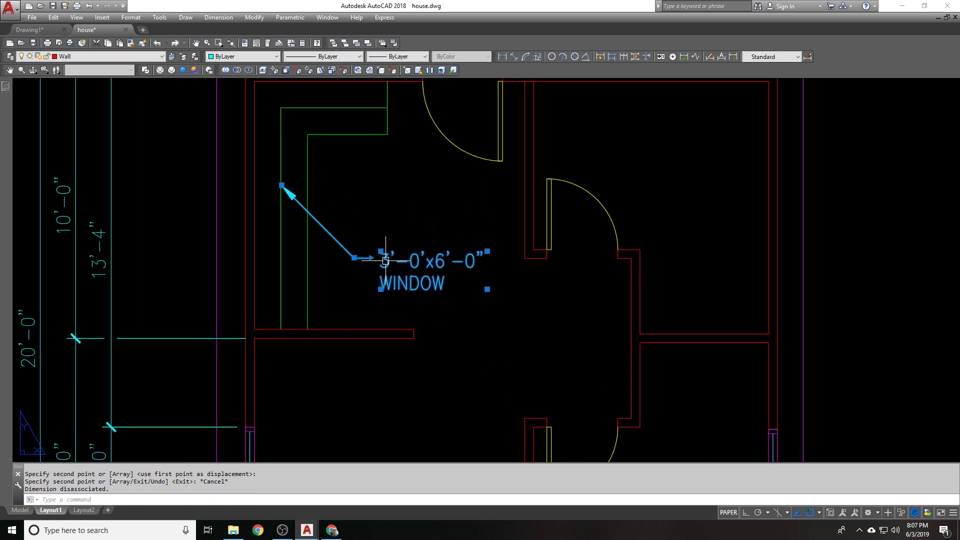
key(Escape)
Snap the copied arrowhead onto the cabinet outline and change the text to 42" CABINETS
click(281, 185)
click(303, 185)
text(ed)
key(Return)
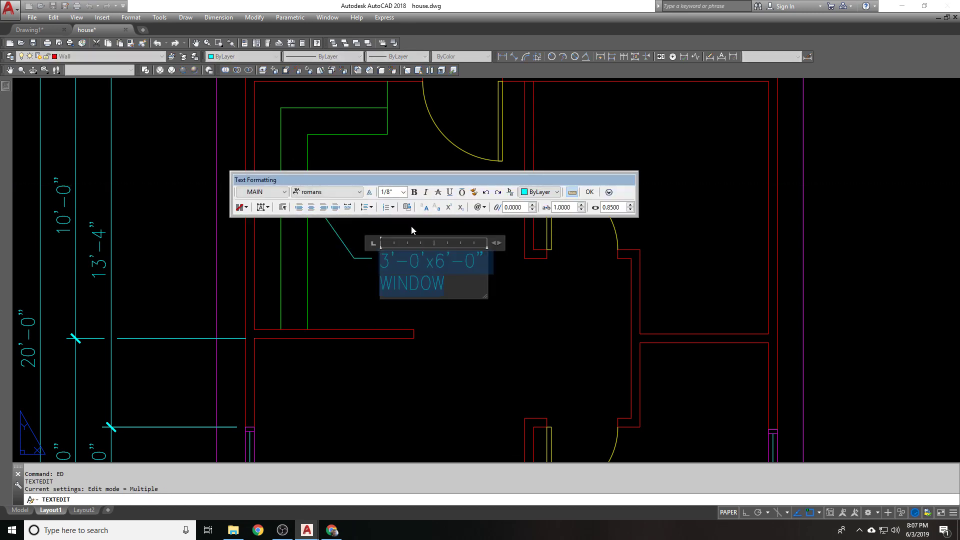
text(4)
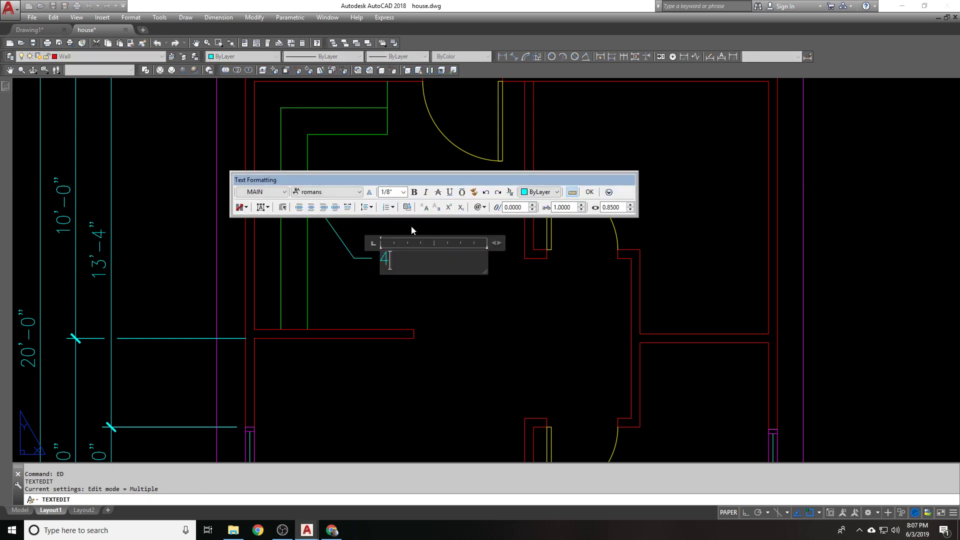
text(2" CABINETS)
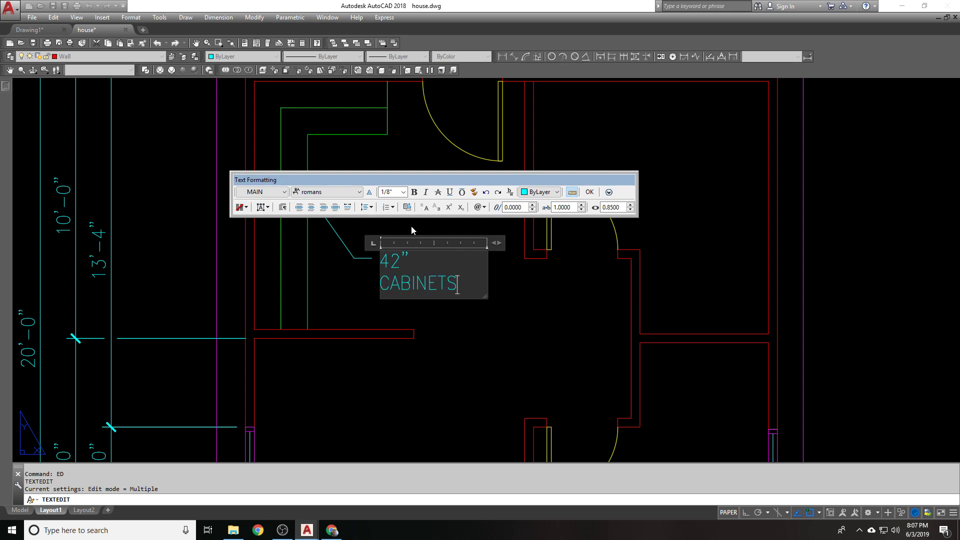
click(439, 233)
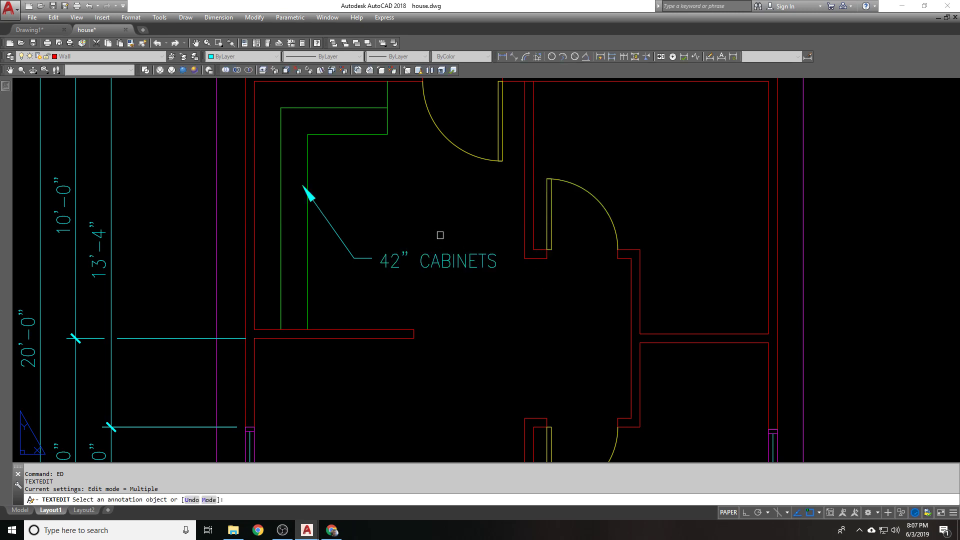
scroll(440, 235, down, 3)
scroll(361, 229, up, 1)
key(Escape)
Try adjusting the cabinet leader's arrowhead with Ortho on, then cancel, leaving it unchanged
click(387, 231)
click(381, 222)
scroll(372, 248, up, 3)
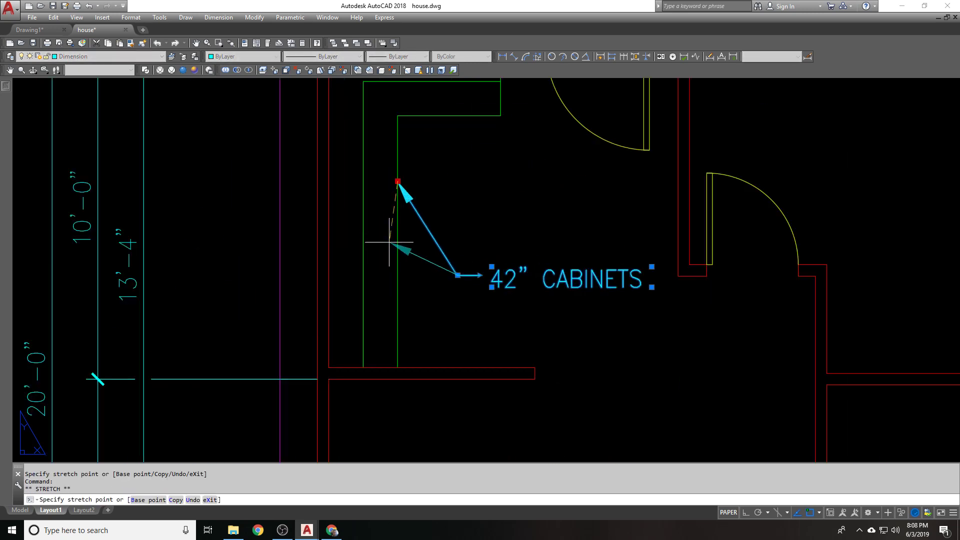
key(F8)
scroll(388, 237, up, 1)
scroll(387, 236, down, 6)
key(Escape)
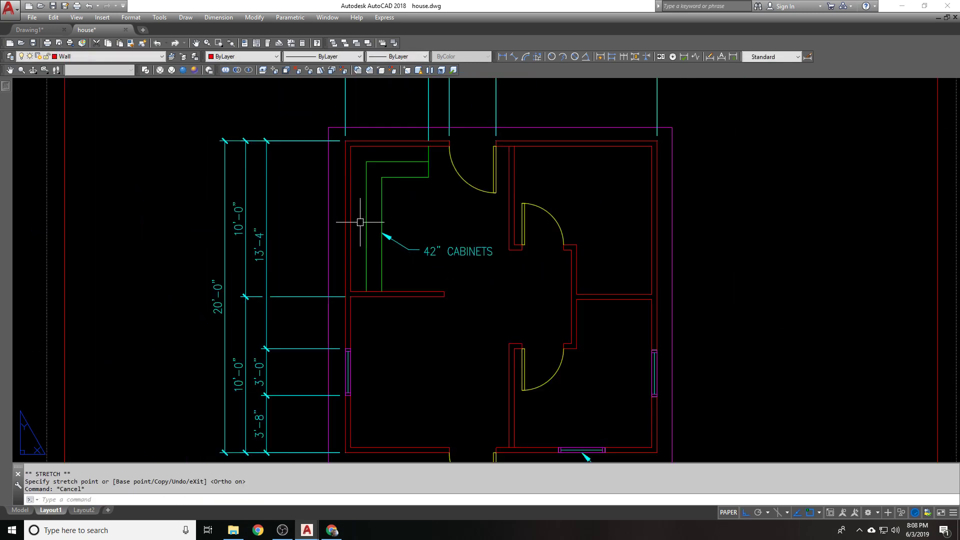
scroll(484, 178, up, 2)
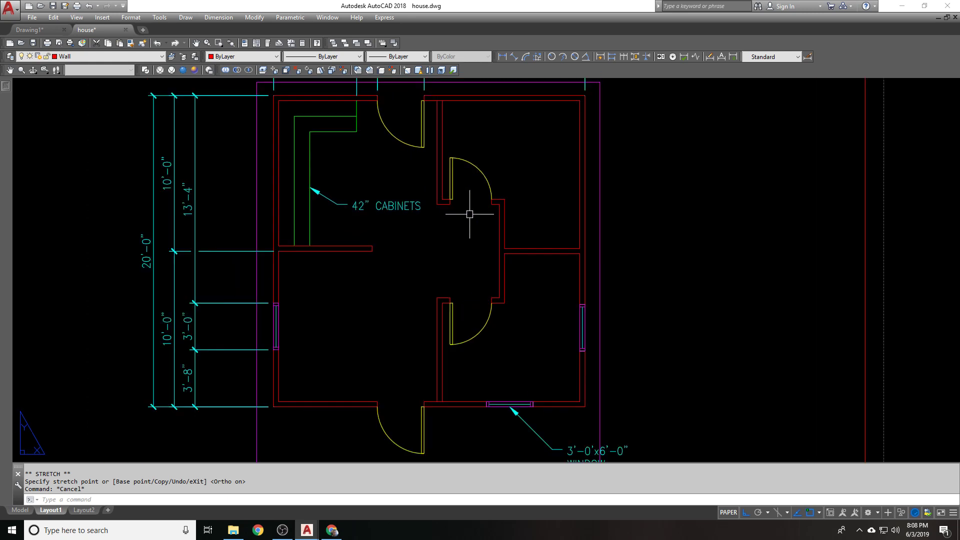
scroll(467, 213, down, 3)
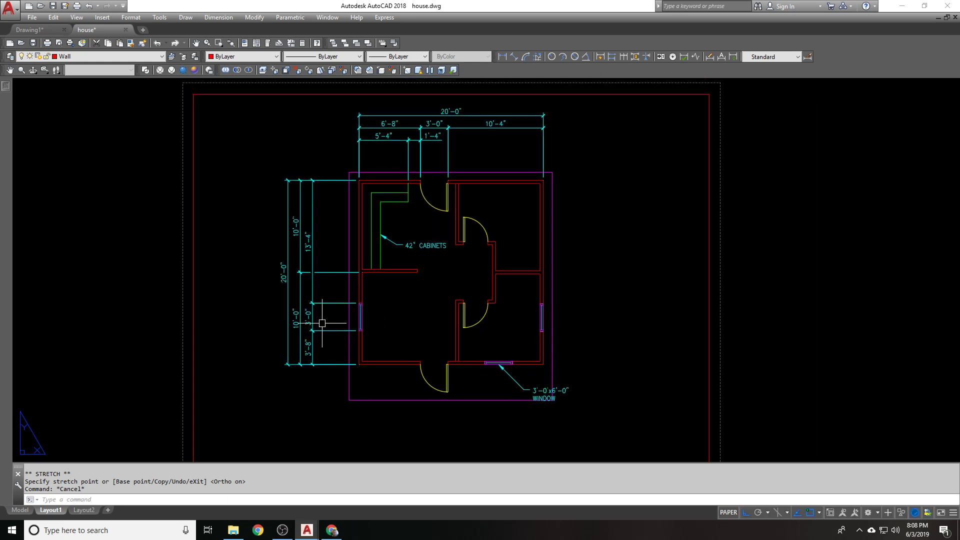
Draw a multiline text box below the floor plan
middle_drag(402, 320, 404, 281)
scroll(410, 315, up, 1)
text(t)
key(Return)
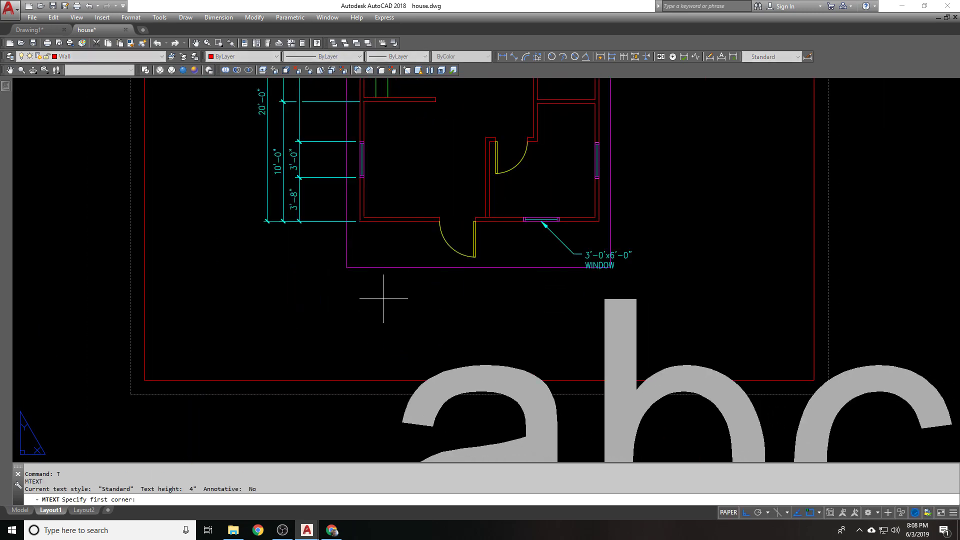
click(348, 291)
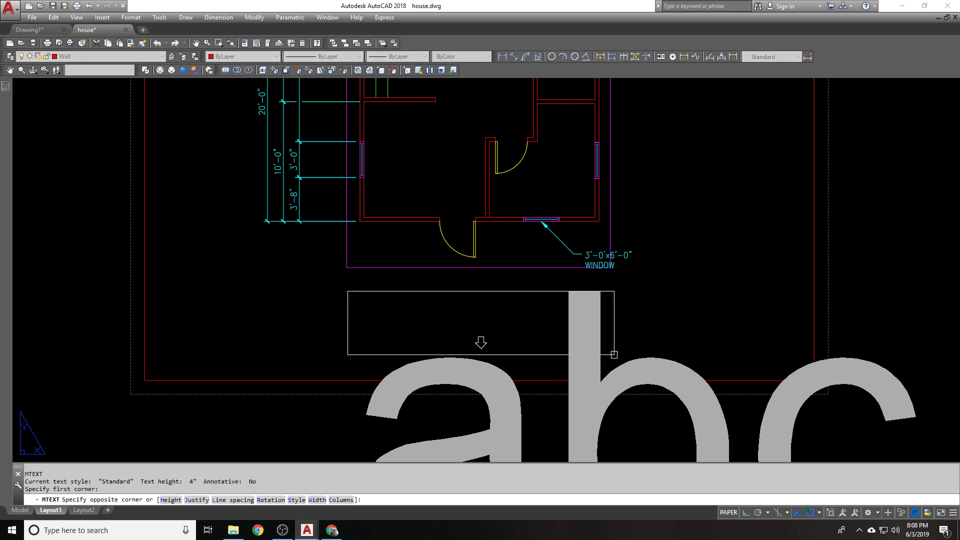
click(623, 356)
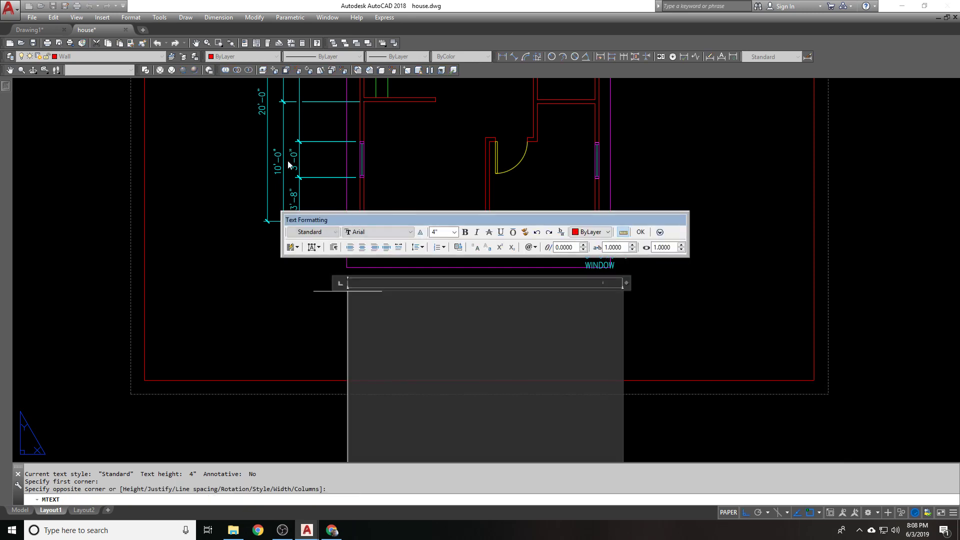
Enter the centred FLOOR PLAN text in TITLE style at 3/16" height and commit it
click(318, 229)
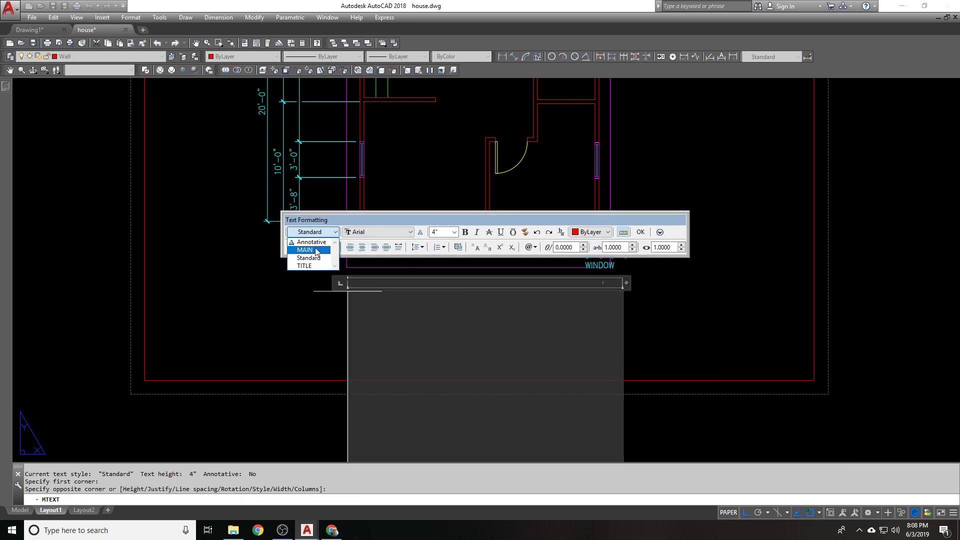
click(313, 265)
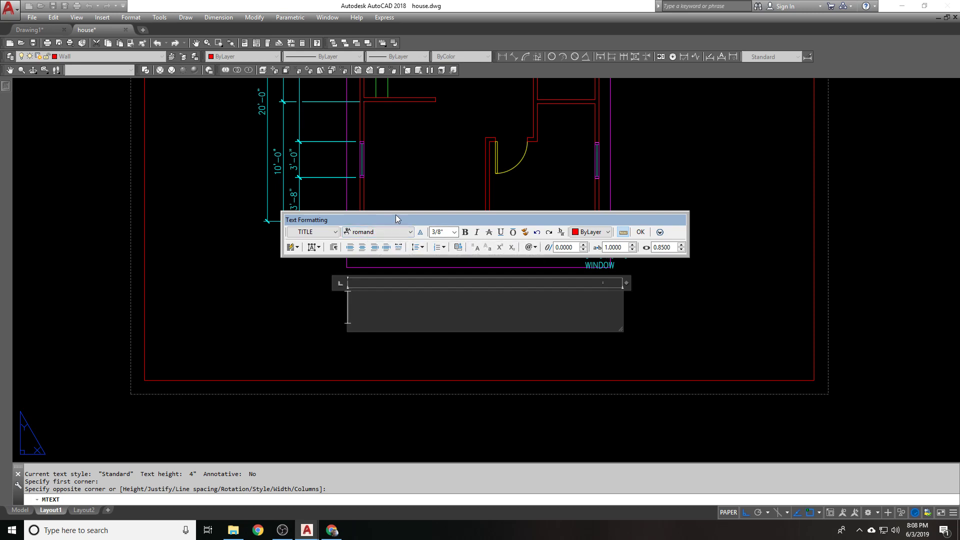
key(Tab)
text(3/16)
key(Return)
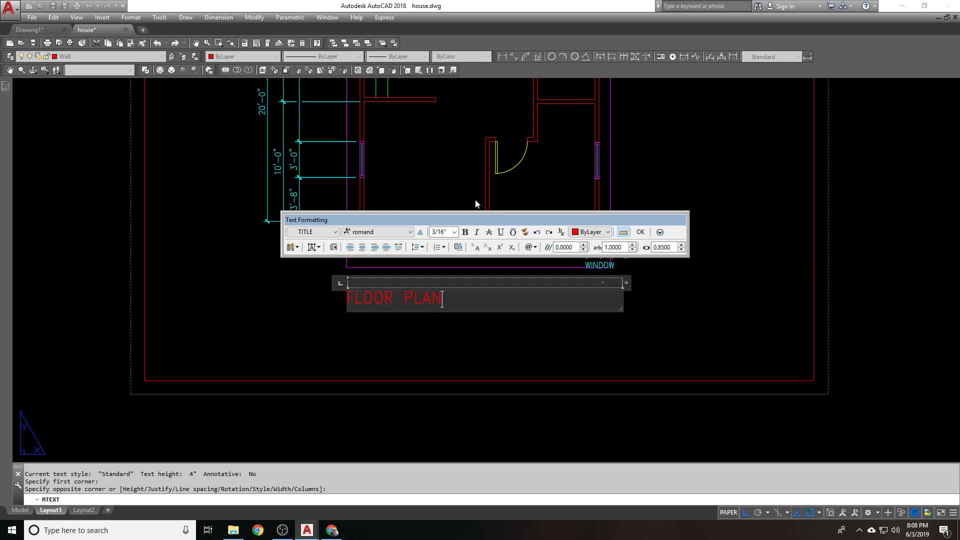
click(362, 247)
click(290, 247)
click(278, 297)
click(278, 297)
Reopen the FLOOR PLAN title for editing with ED
text(ED)
key(Return)
click(453, 297)
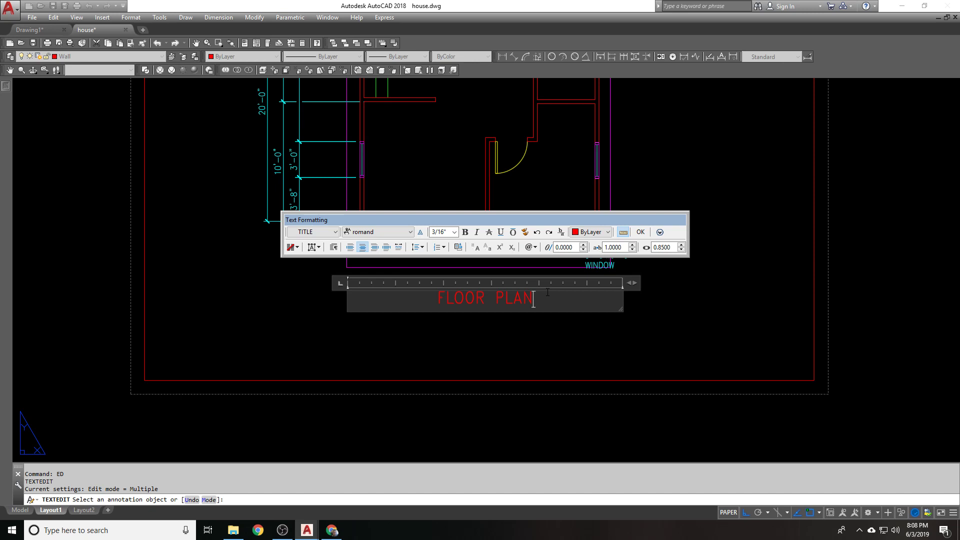
Start a new line under FLOOR PLAN, trying MAIN style before reverting to TITLE
key(Return)
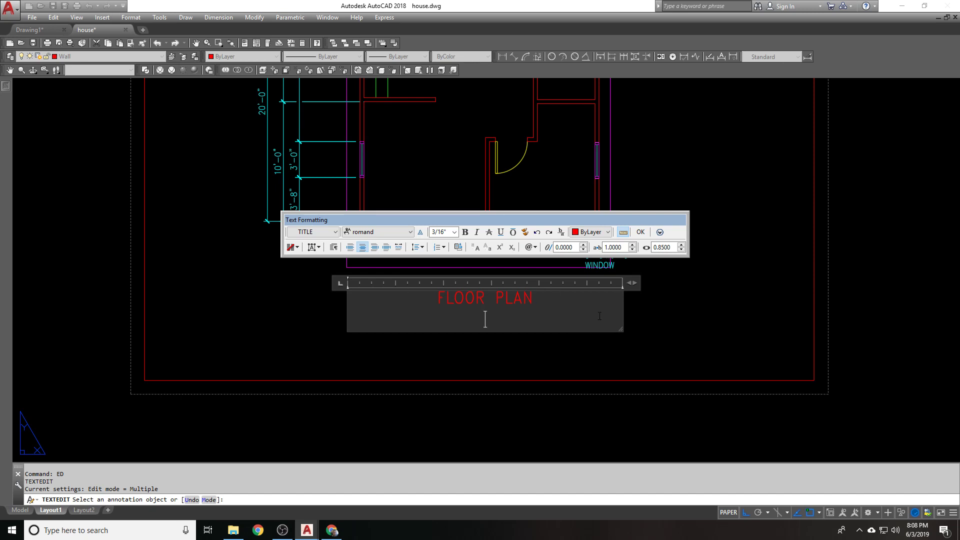
click(333, 232)
click(306, 241)
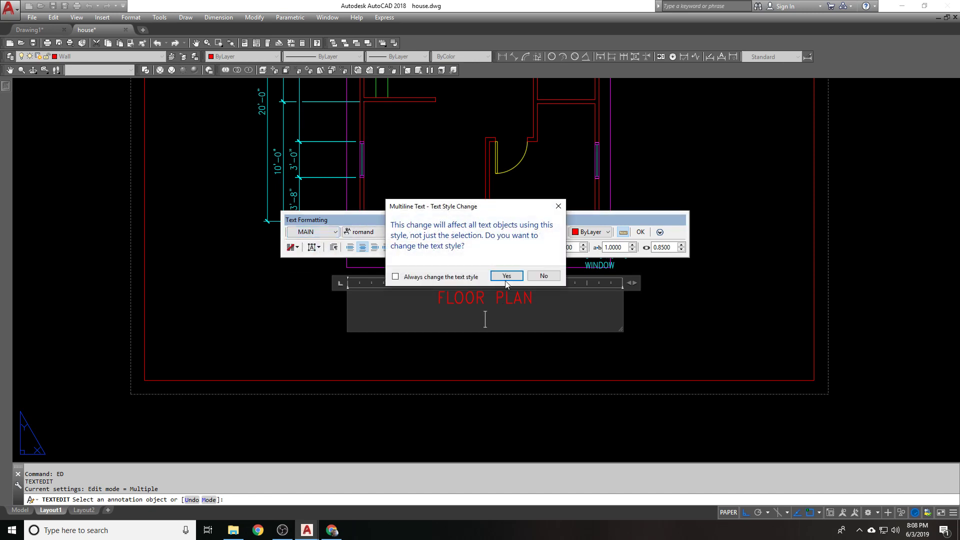
click(529, 273)
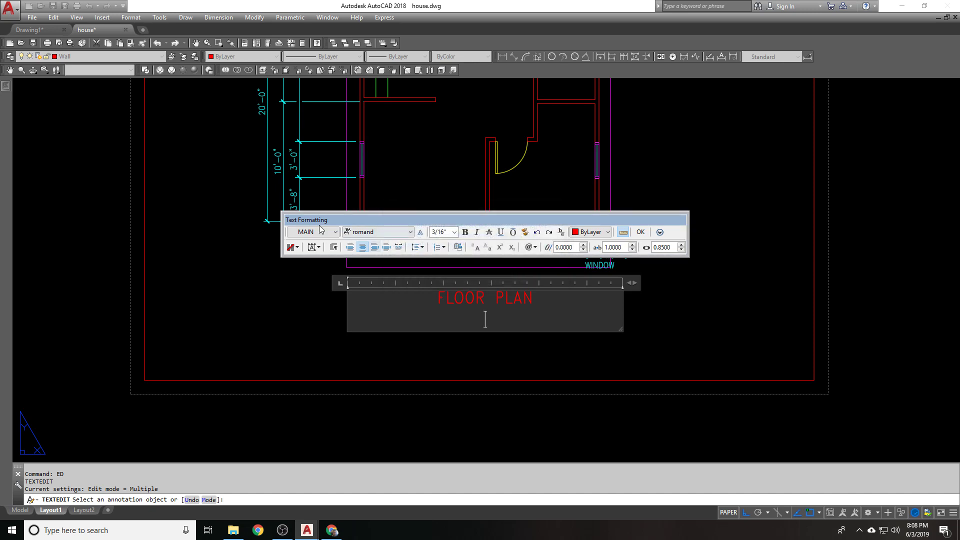
click(335, 232)
click(304, 265)
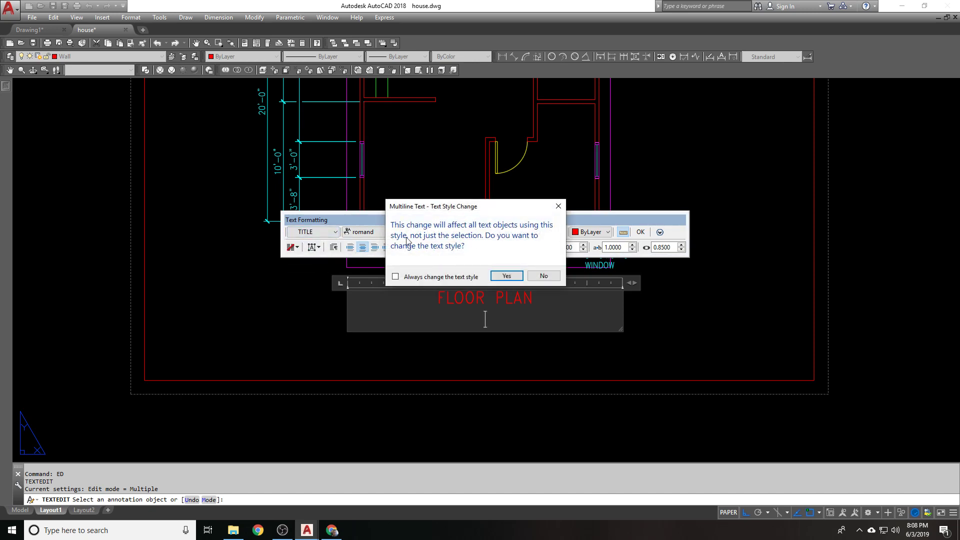
click(534, 276)
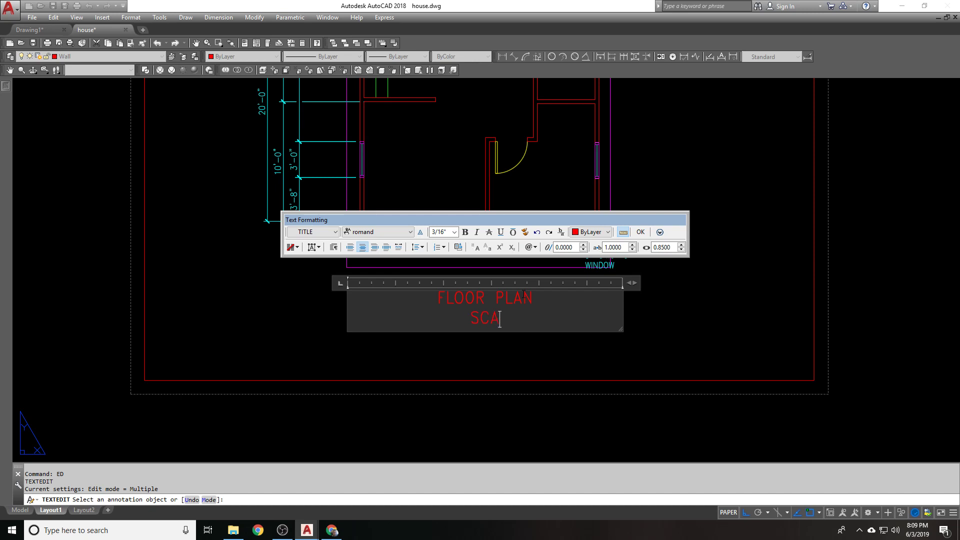
Type the SCALE: 3/16" = 1'-0" line and set it to romans at 3/32" height
text(: 3/16")
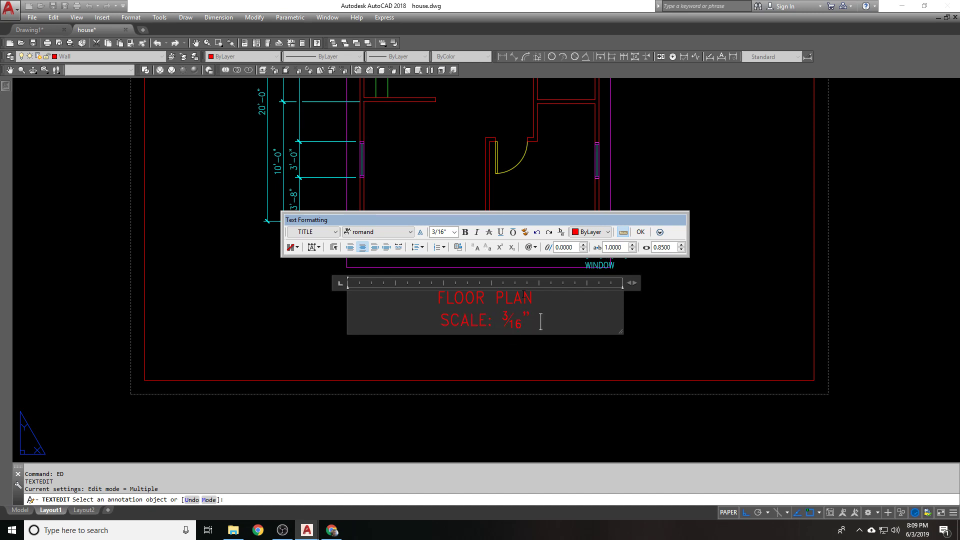
text( = 1'-0":)
key(BackSpace)
key(shift+Home)
click(348, 231)
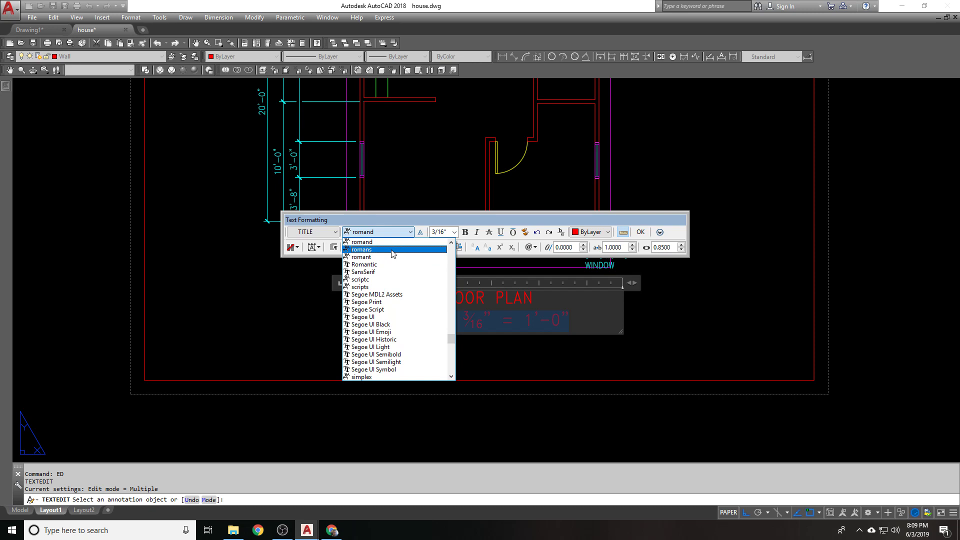
click(392, 250)
click(449, 231)
text(3/32)
key(Return)
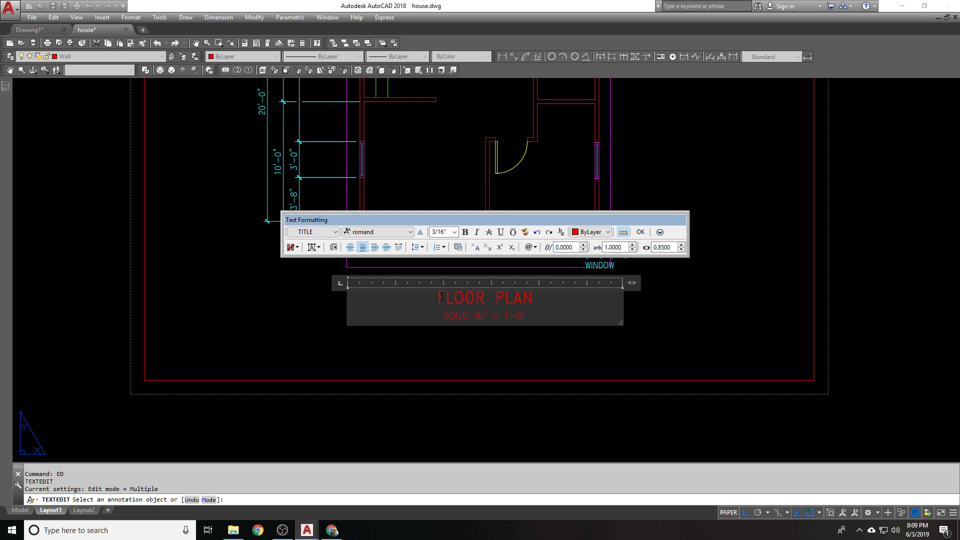
Underline the FLOOR PLAN line and commit the title text
scroll(441, 296, up, 1)
click(500, 232)
click(510, 300)
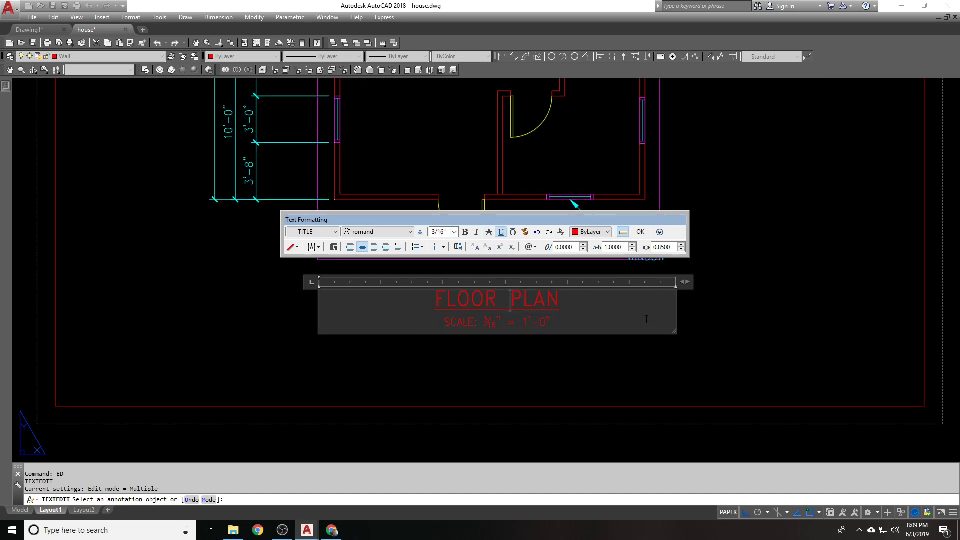
click(463, 377)
key(Escape)
click(119, 56)
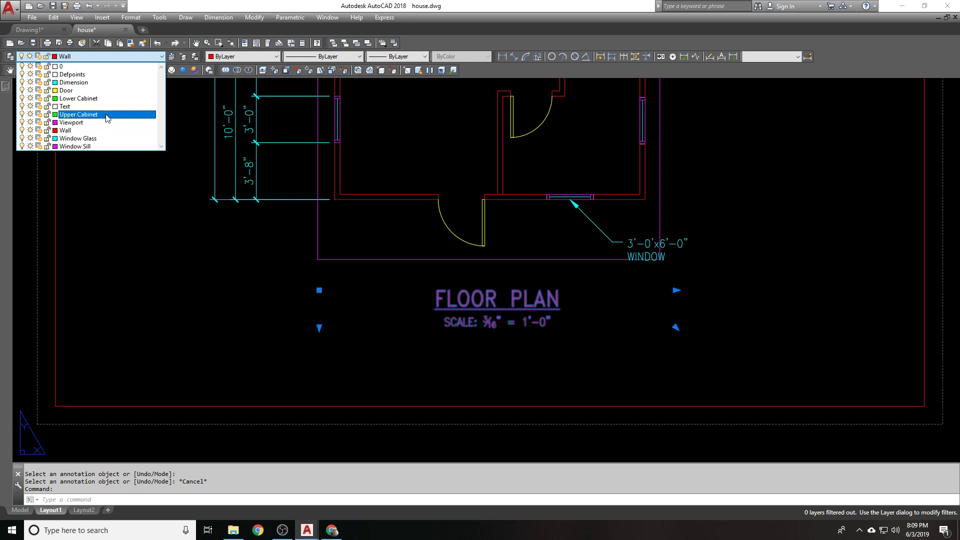
Select the FLOOR PLAN title and check its layer, then clear the selection
key(Escape)
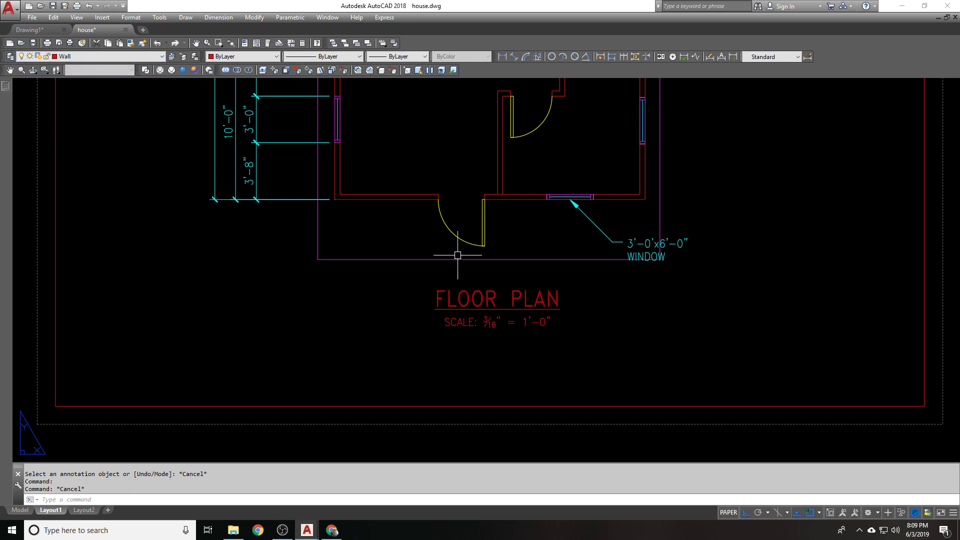
click(467, 298)
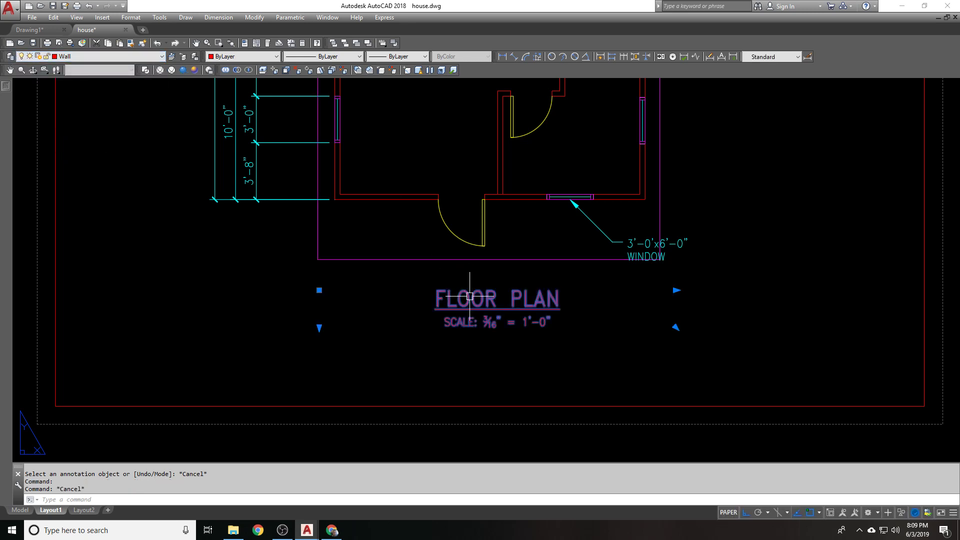
click(95, 57)
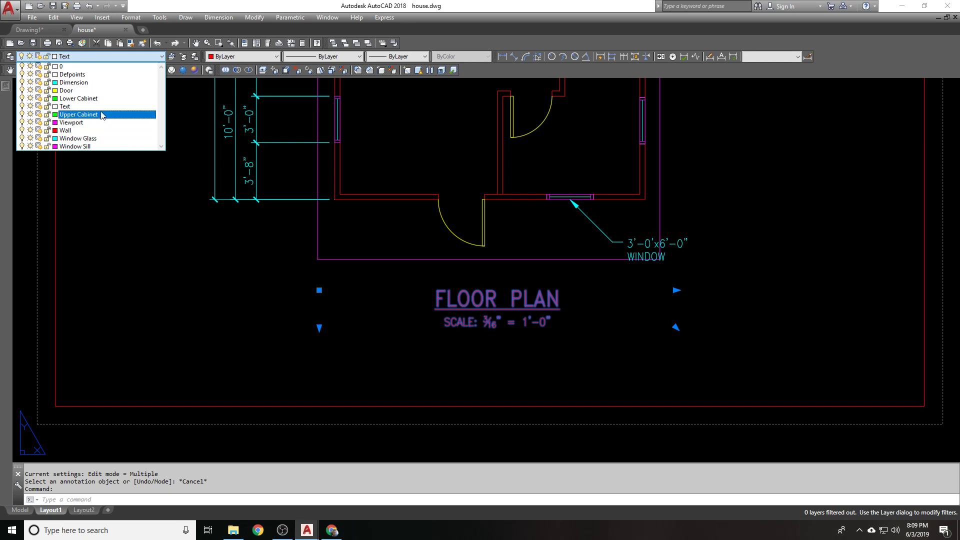
key(Escape)
Colour the FLOOR PLAN words magenta in the text editor
text(ed)
key(Return)
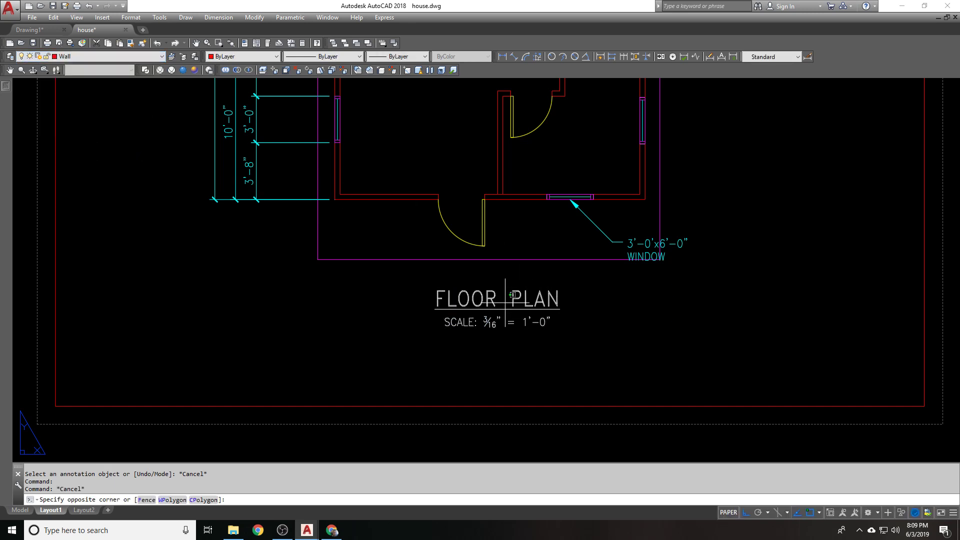
click(500, 297)
drag(437, 298, 559, 300)
click(602, 231)
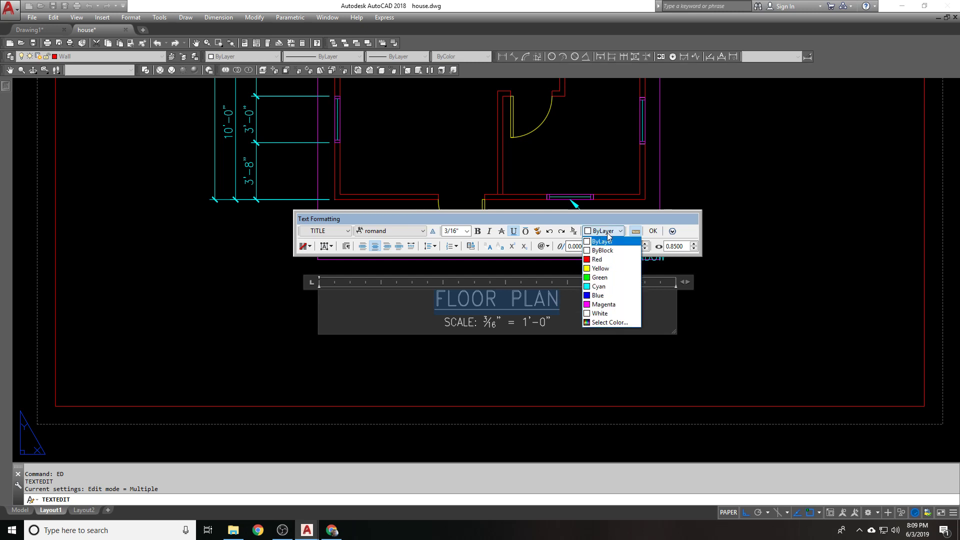
click(603, 303)
click(523, 347)
scroll(407, 300, down, 1)
scroll(418, 297, up, 1)
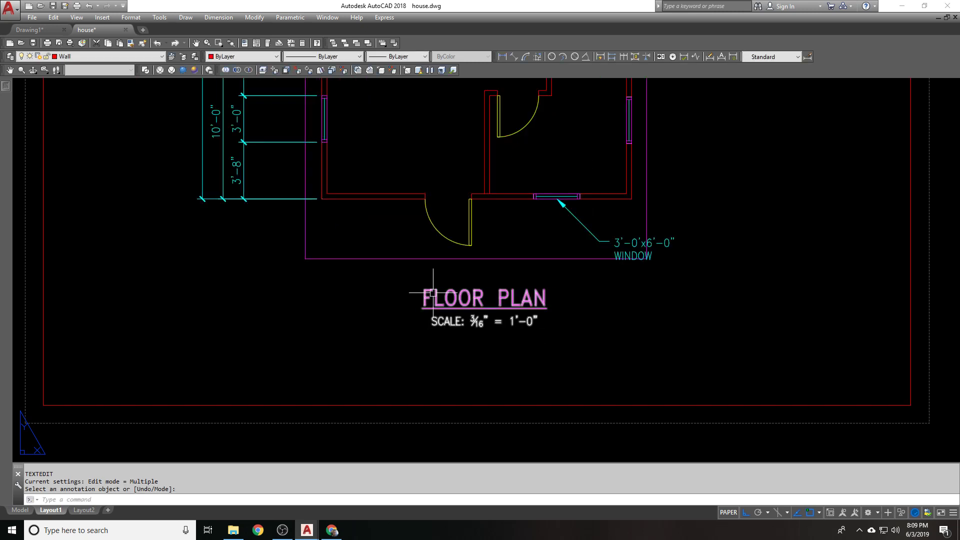
scroll(460, 294, up, 1)
Move the title block slightly to the left
key(Escape)
text(m)
key(Return)
click(423, 308)
scroll(450, 296, down, 3)
scroll(446, 328, up, 2)
key(Return)
click(593, 392)
click(583, 392)
Window-select the title and reopen it with ED, closing without changes
scroll(527, 356, down, 1)
click(460, 316)
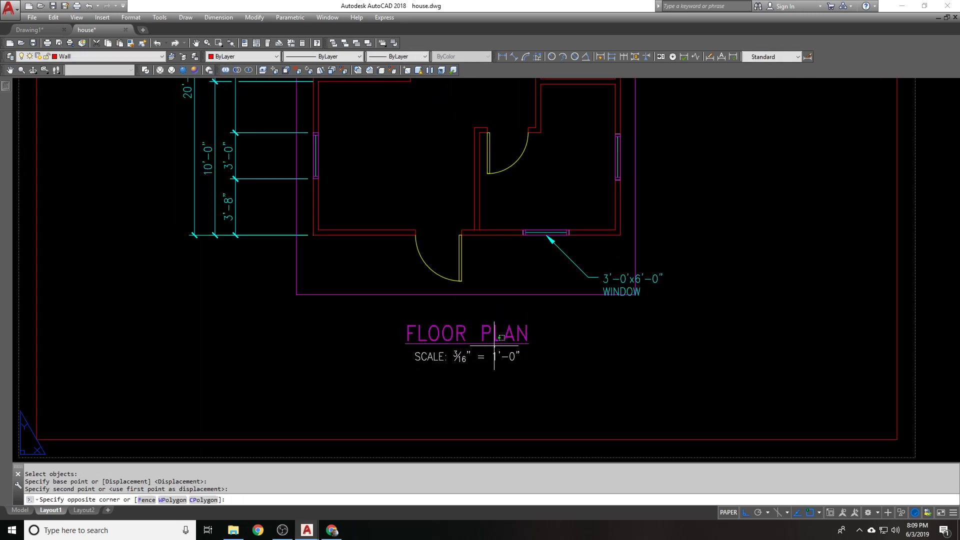
click(386, 300)
text(ed)
key(Return)
click(258, 328)
key(Escape)
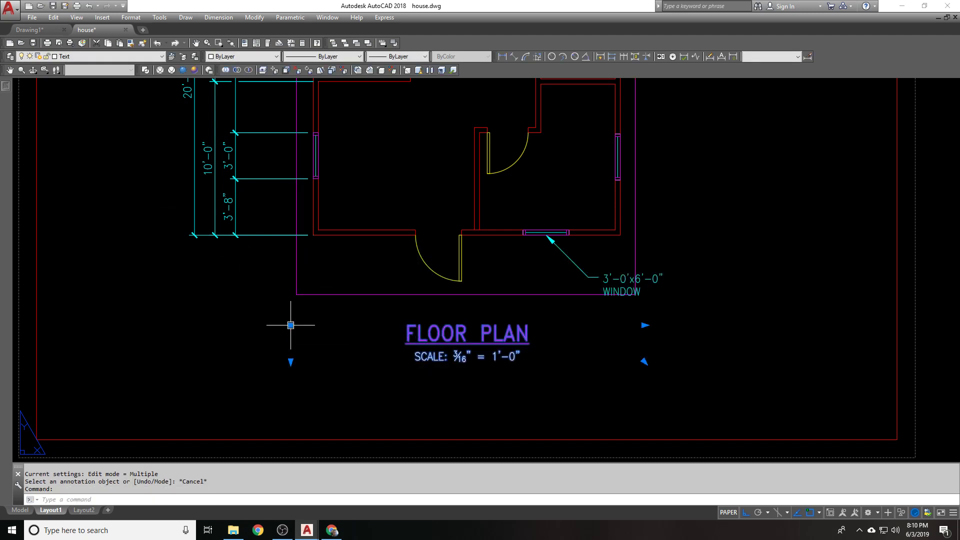
Set the FLOOR PLAN title block's justification to Top center in Properties
double_click(505, 335)
drag(395, 332, 556, 361)
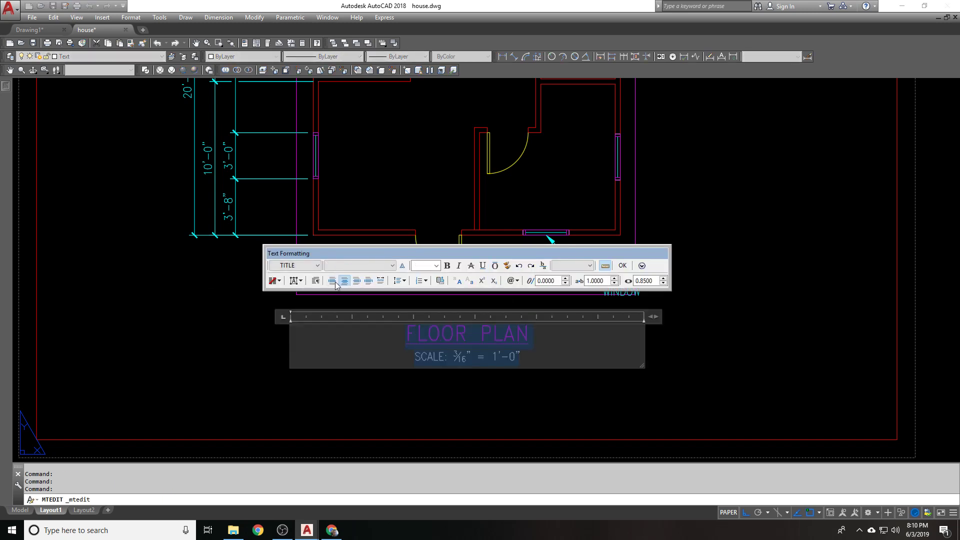
click(296, 296)
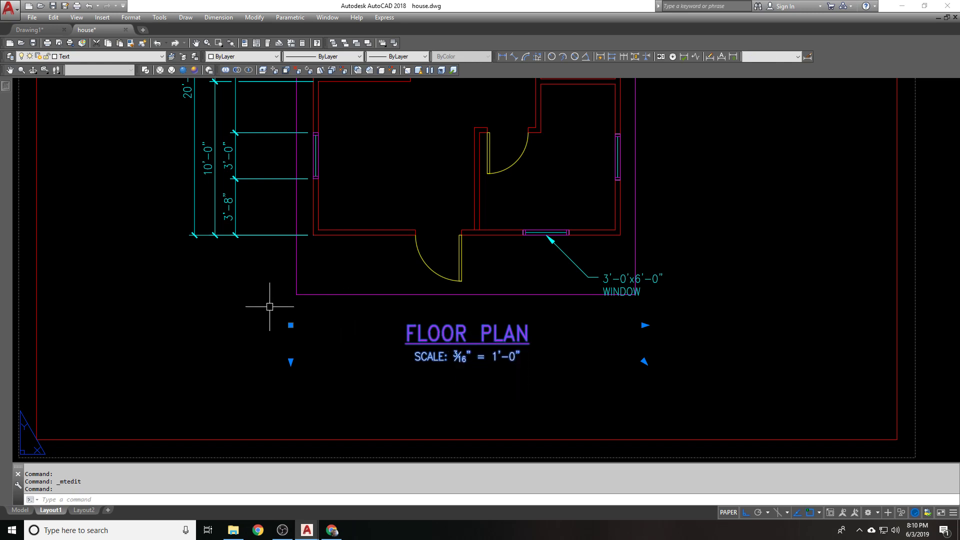
mouse_move(4, 87)
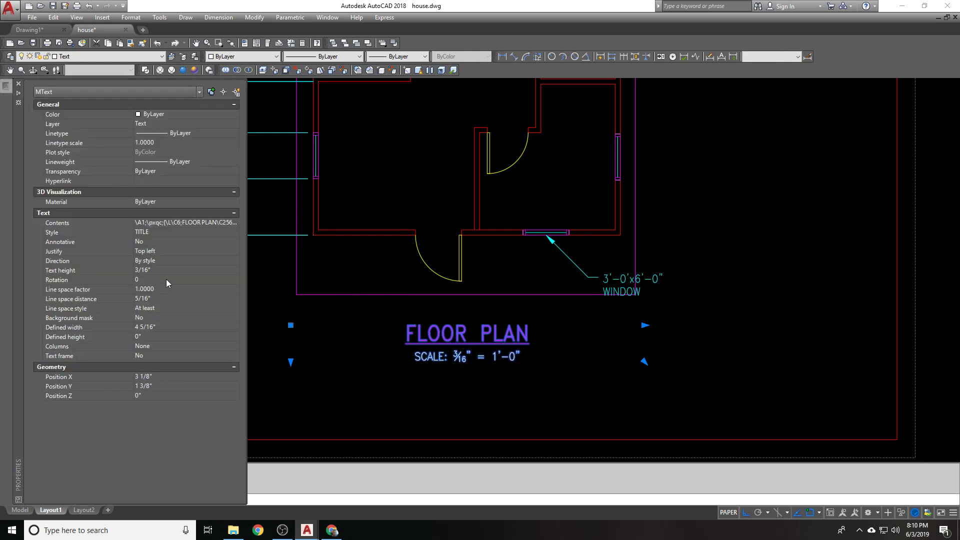
click(166, 250)
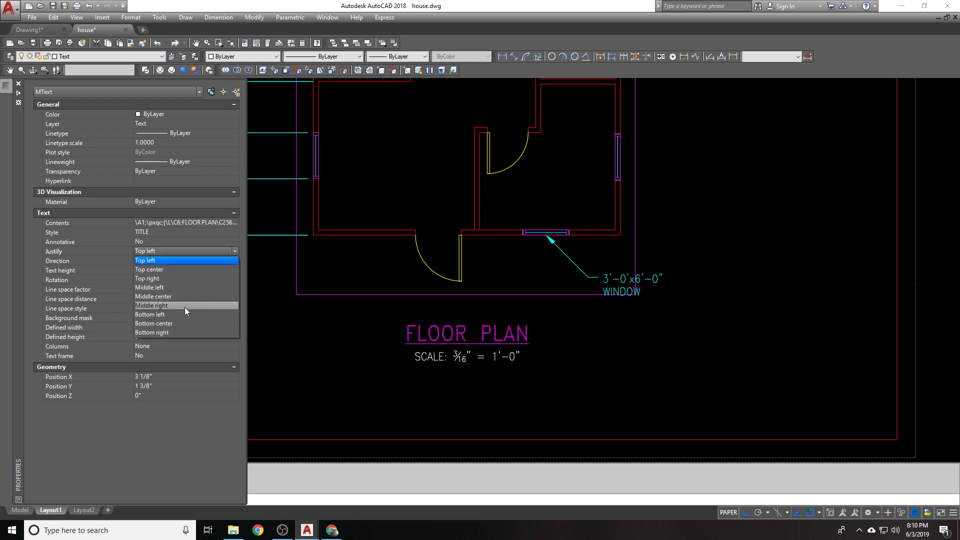
click(189, 270)
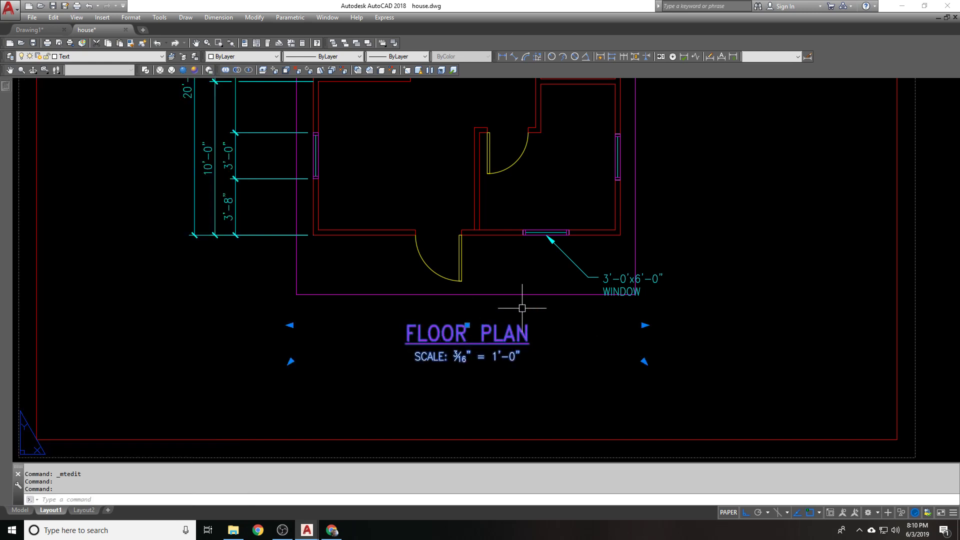
Narrow the title MText width in the editor and close it
text(ED)
key(Return)
drag(650, 316, 570, 324)
click(631, 340)
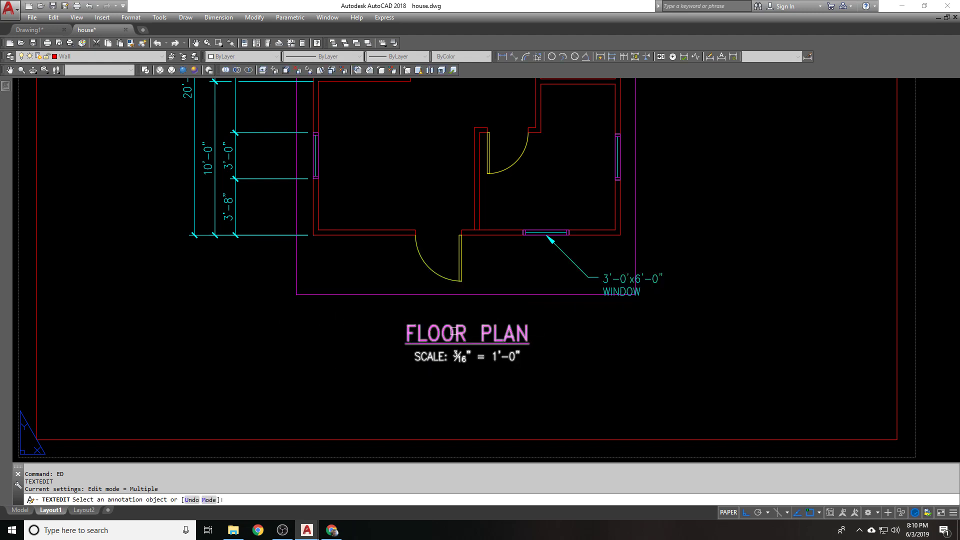
key(Return)
scroll(444, 319, down, 6)
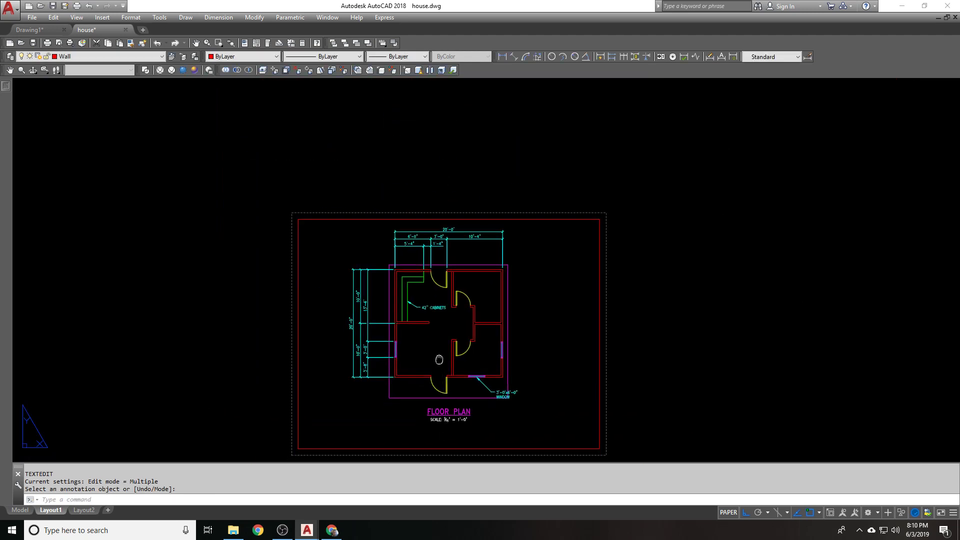
Try placing single-line text in the living room, then cancel the attempt
scroll(435, 273, up, 2)
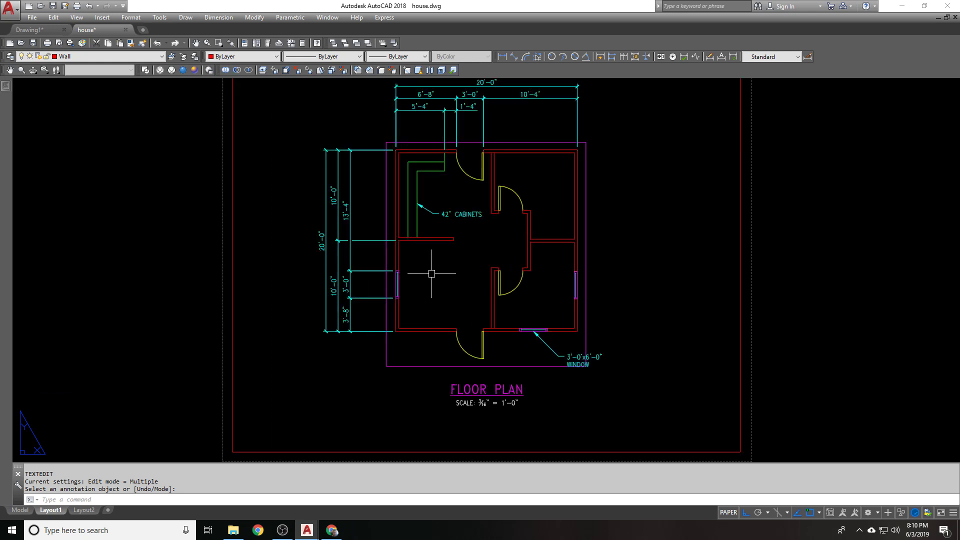
scroll(431, 272, up, 2)
scroll(431, 272, up, 2)
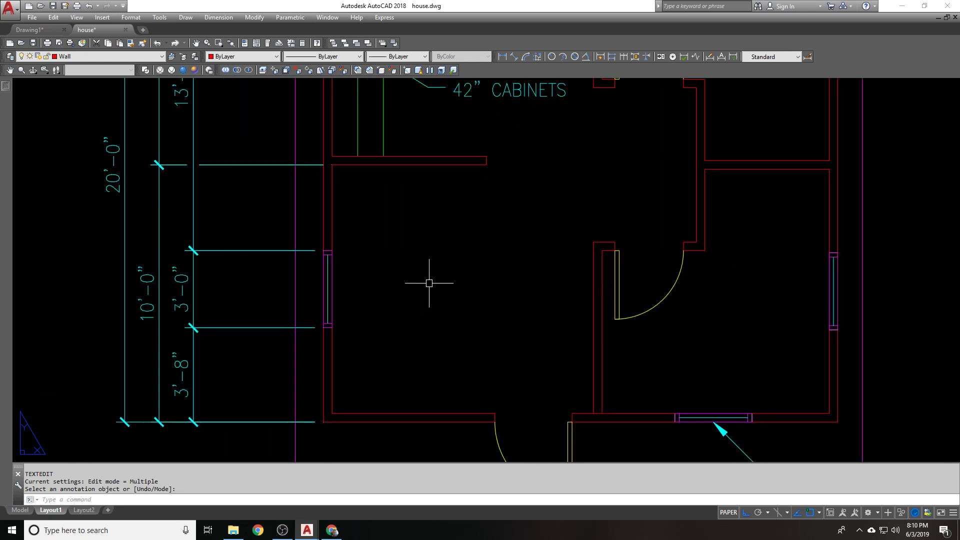
text(text)
key(Return)
click(423, 300)
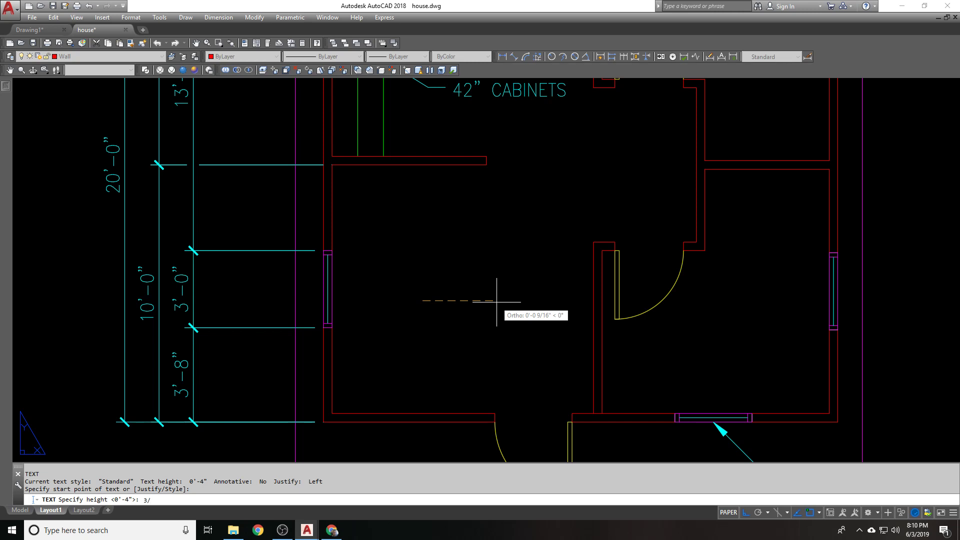
key(Return)
key(Return)
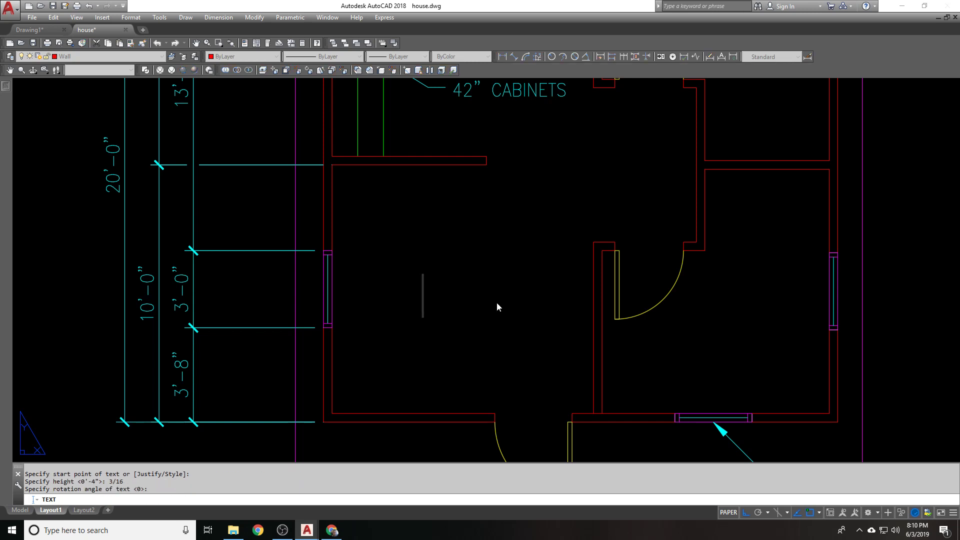
text(L)
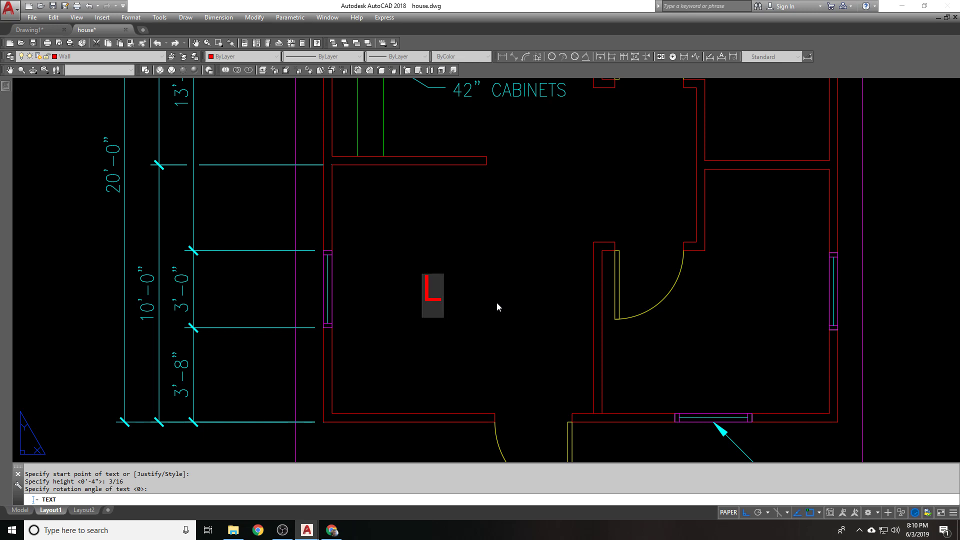
key(BackSpace)
key(Return)
key(Return)
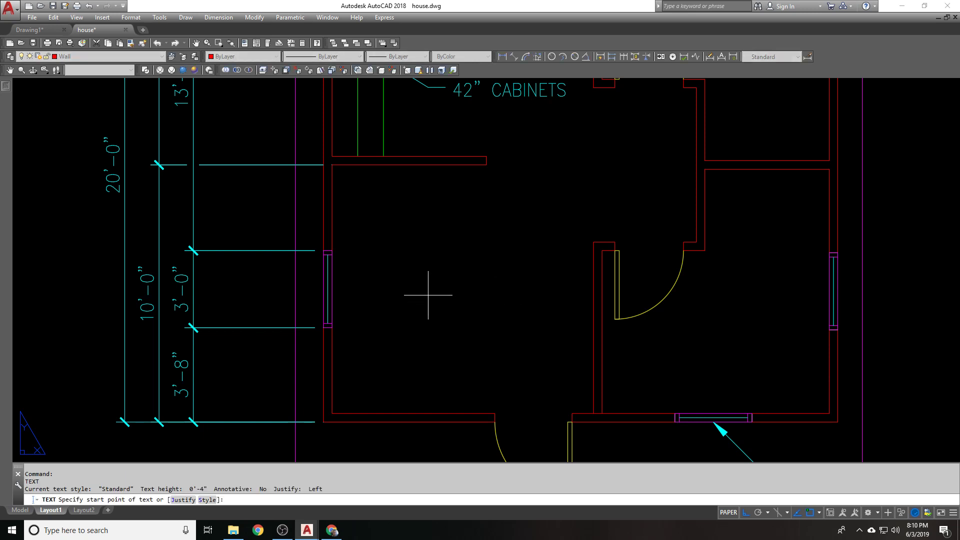
text(s)
key(Return)
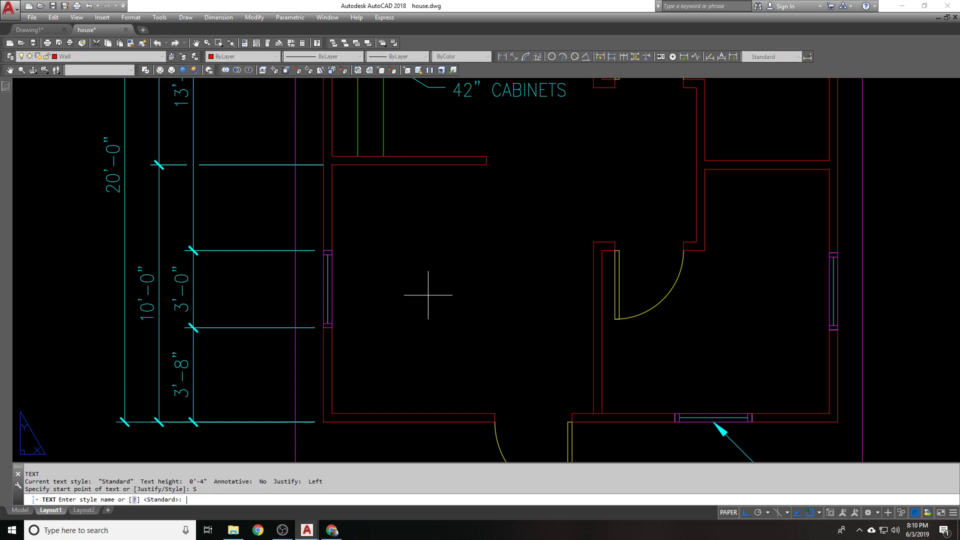
key(Escape)
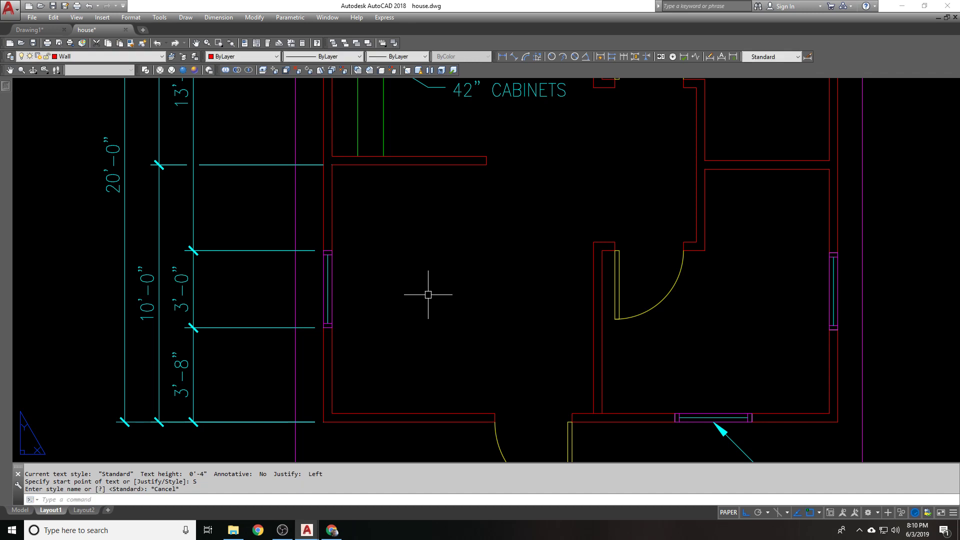
Make MAIN the current text style
text(st)
key(Return)
click(349, 210)
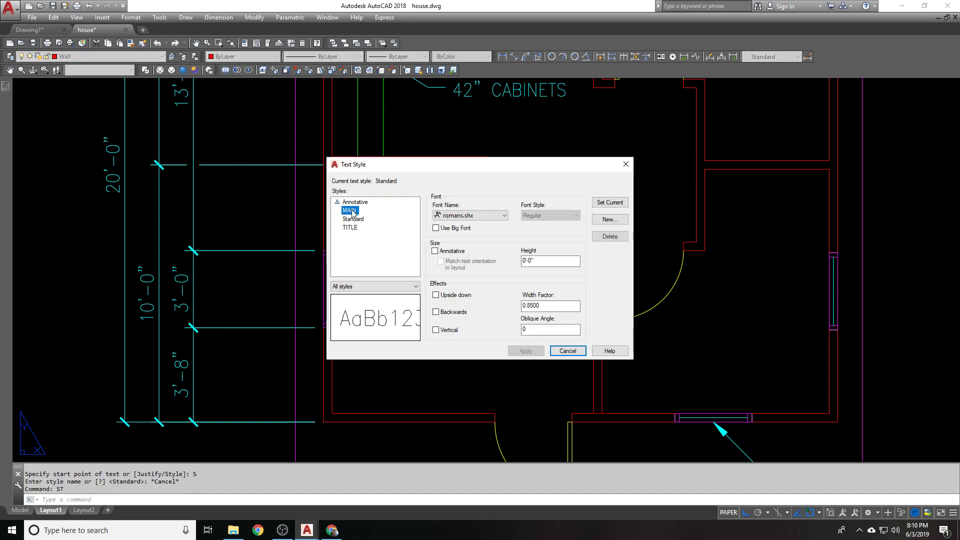
click(610, 202)
click(625, 164)
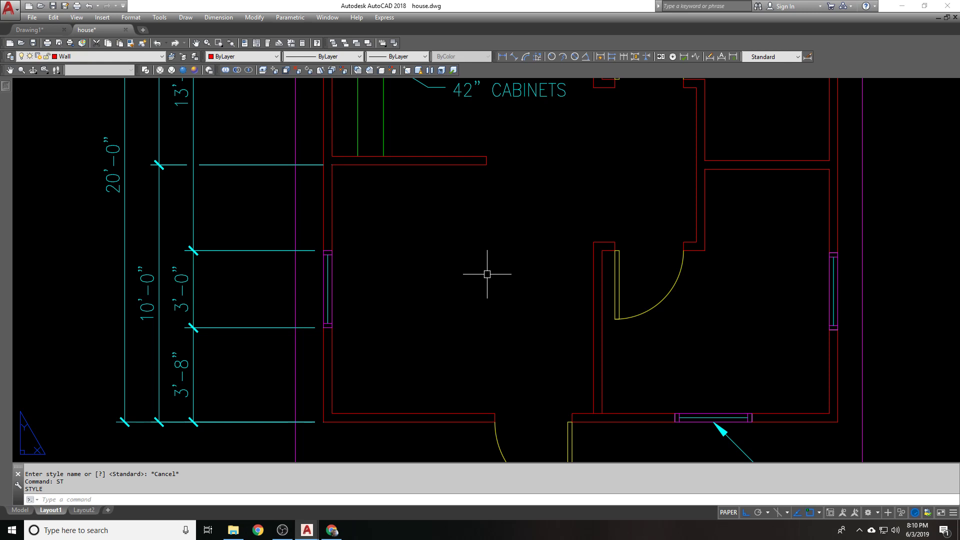
Place a LIVING label in the living room at 3/16 text height
text(text)
key(Return)
click(404, 300)
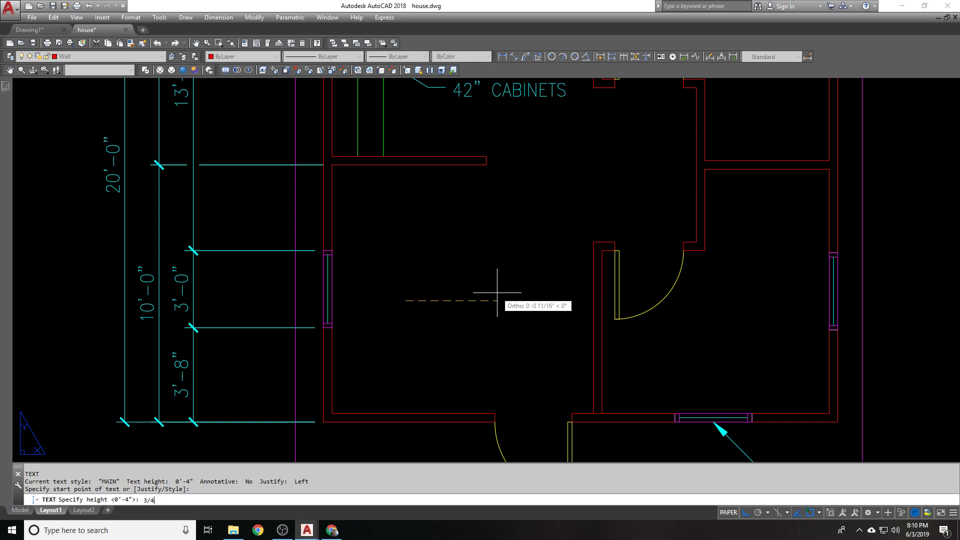
text(3/16)
key(Return)
key(Return)
text(LIVING)
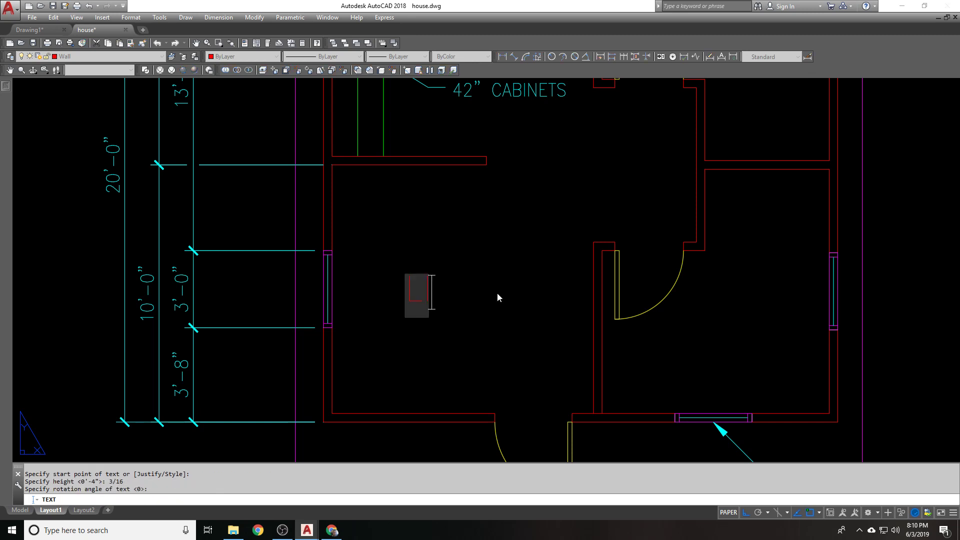
key(Return)
key(Return)
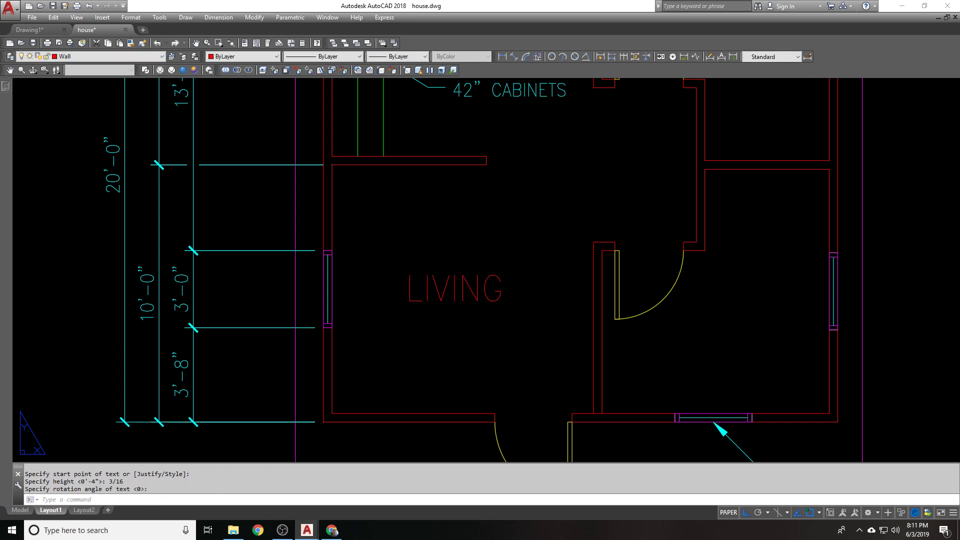
Set the LIVING label's justification to Center in Properties
drag(500, 270, 439, 331)
click(420, 231)
click(400, 300)
key(ctrl+1)
click(181, 260)
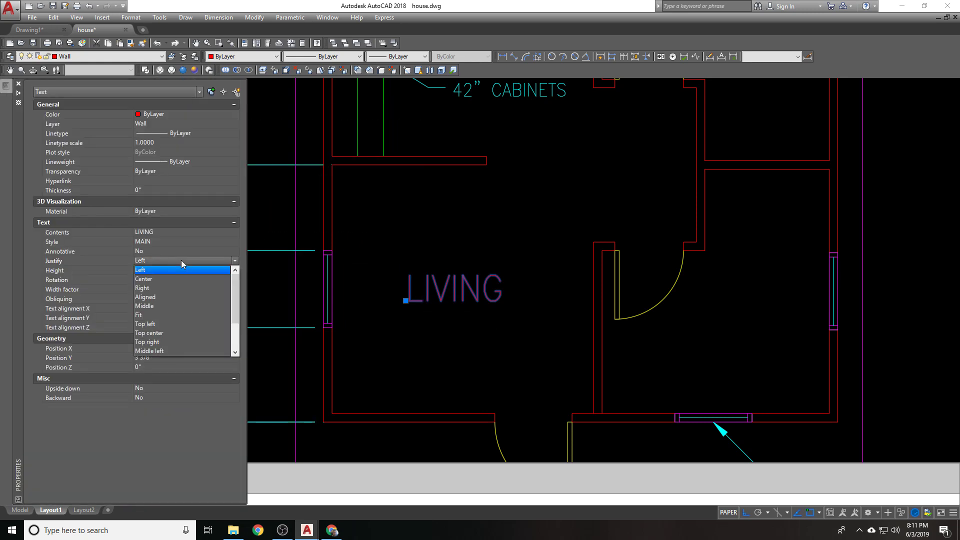
click(176, 277)
Move the LIVING label to the right within the living room
key(ctrl+1)
text(m)
key(Return)
click(445, 220)
click(503, 221)
click(523, 320)
click(464, 262)
Put the LIVING label on the Text layer
scroll(463, 262, down, 2)
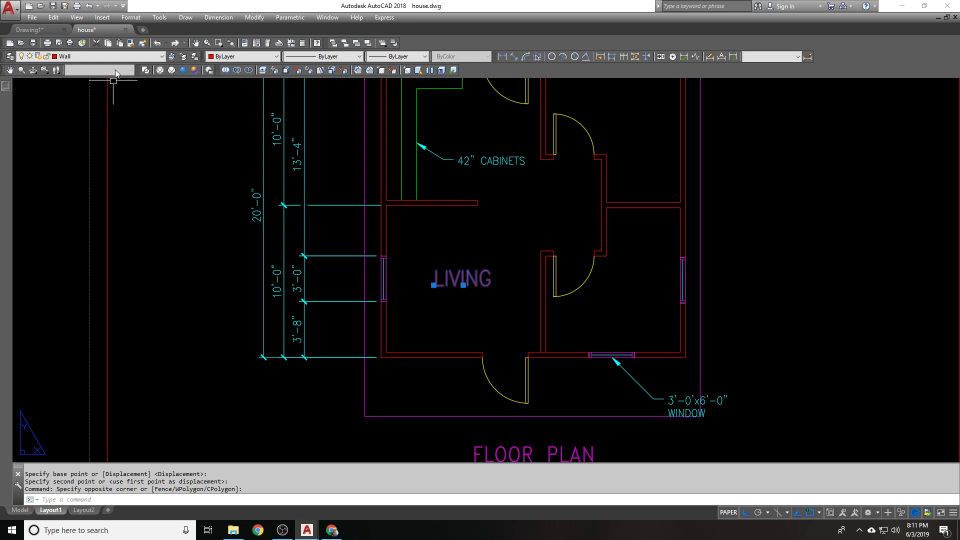
click(140, 61)
click(90, 114)
key(Escape)
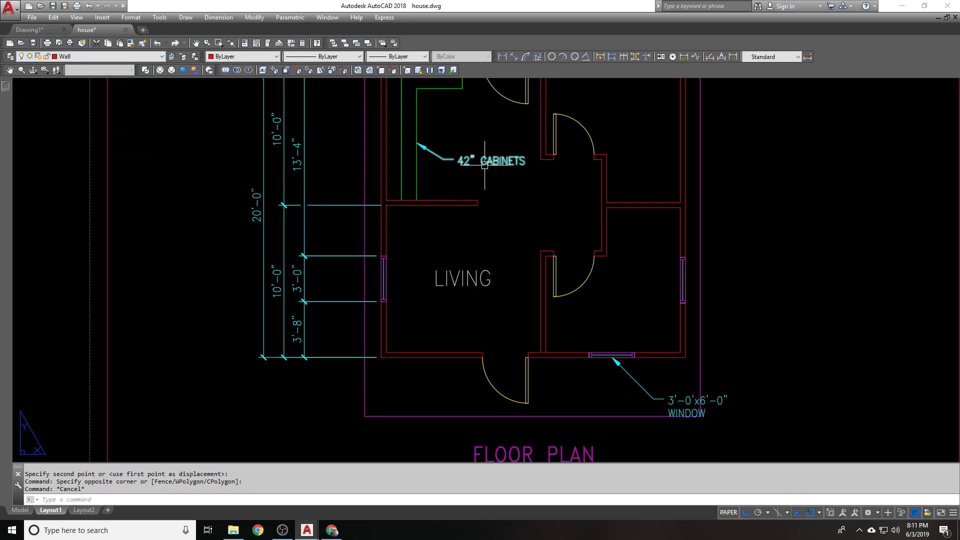
Match LIVING to the CABINETS label's formatting, then undo that change
text(MM)
key(Return)
key(Escape)
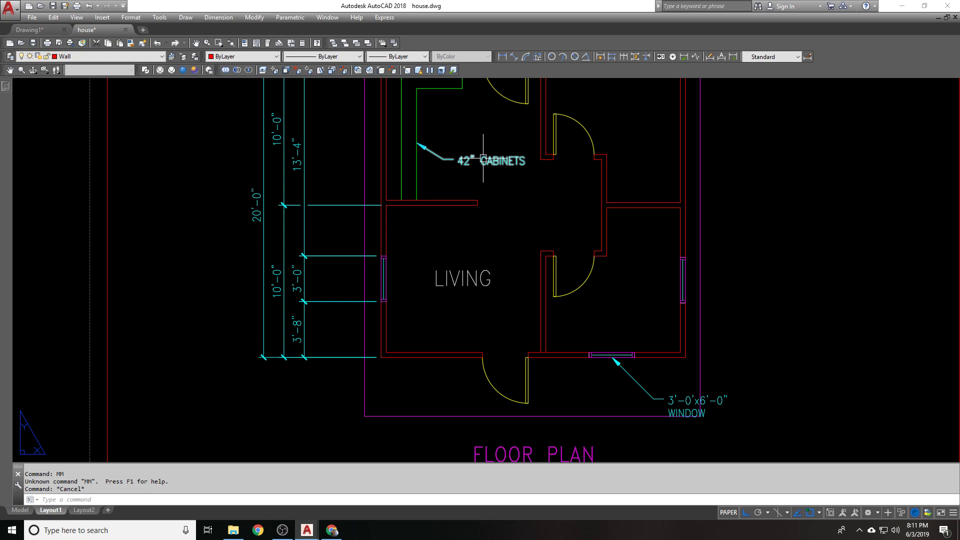
text(MA)
key(Return)
click(483, 159)
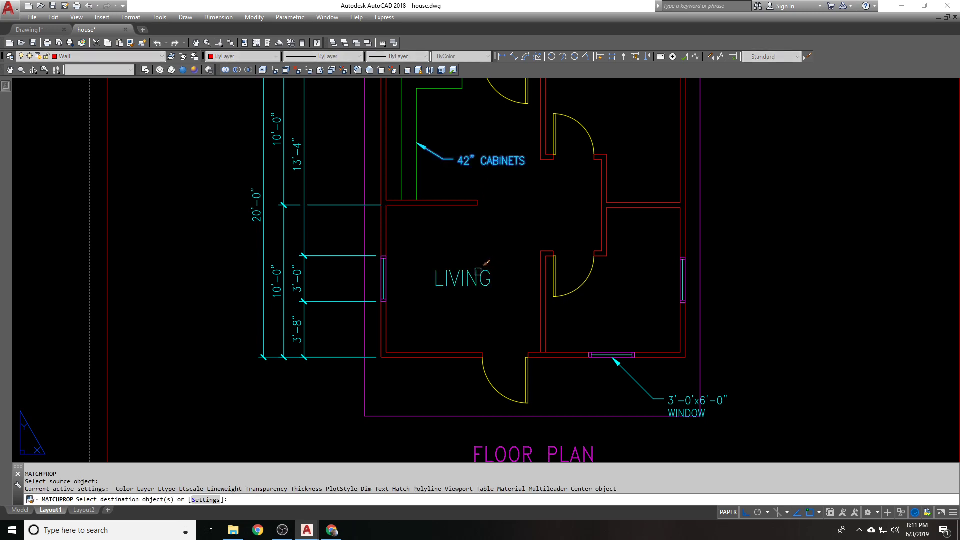
click(479, 272)
key(Escape)
text(u)
key(Return)
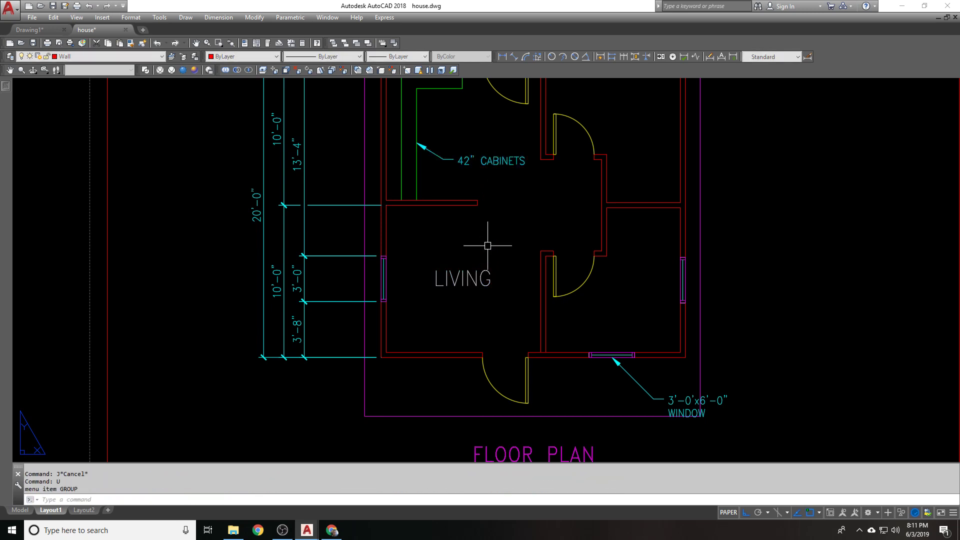
scroll(483, 249, down, 2)
Copy the LIVING label to a free spot below-left of the floor plan
text(cc)
key(Escape)
text(co)
key(Return)
click(524, 239)
key(Return)
click(523, 241)
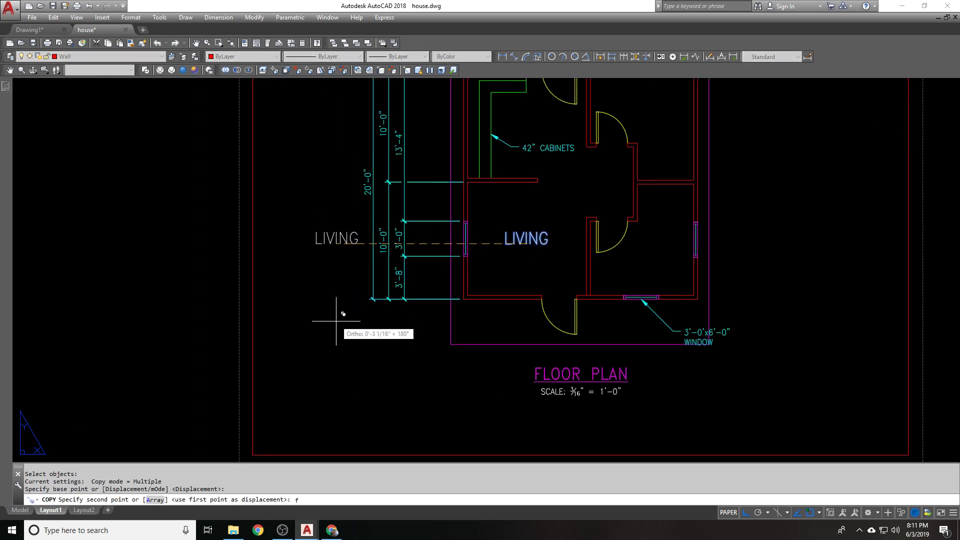
key(F8)
click(342, 351)
key(Escape)
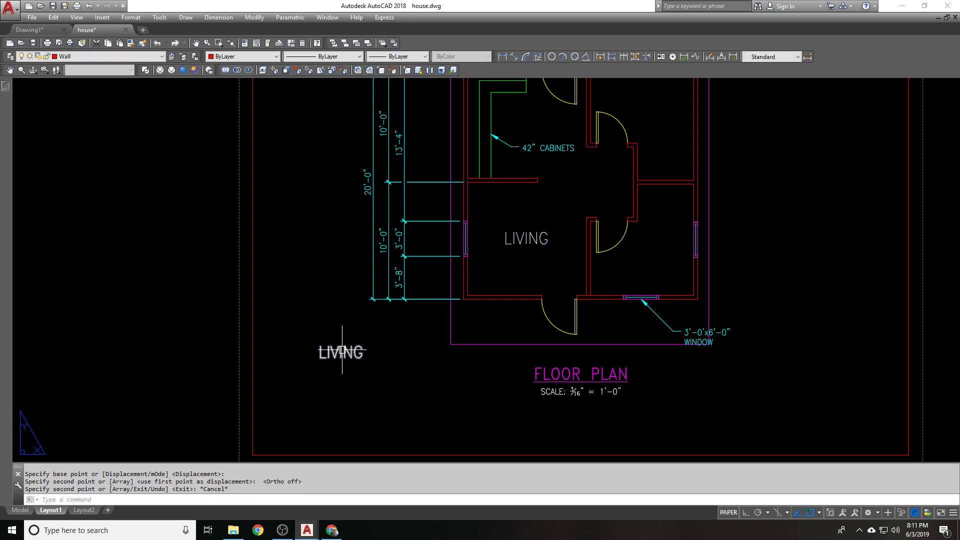
click(342, 352)
Change the LIVING copy's text height to 1/8" in Properties
mouse_move(2, 88)
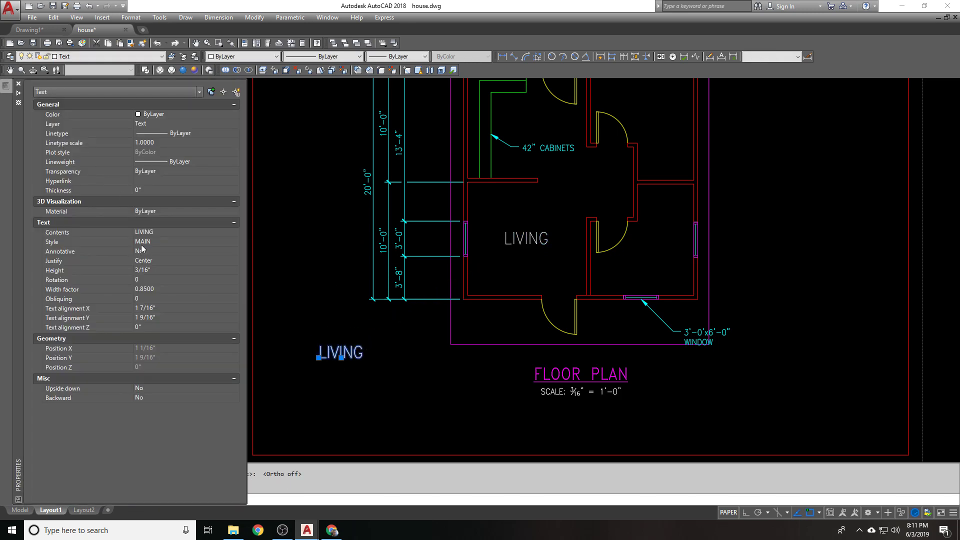
click(154, 266)
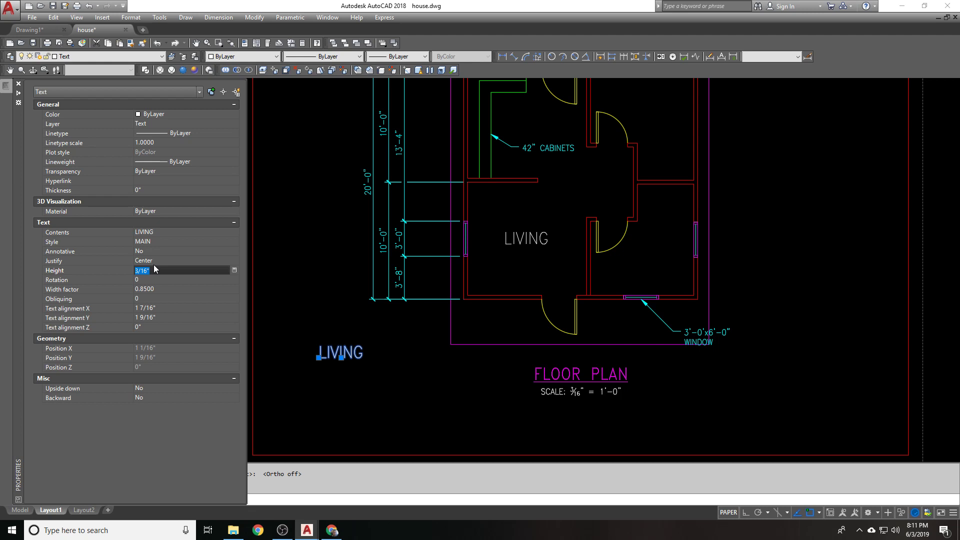
text(3/32)
key(Return)
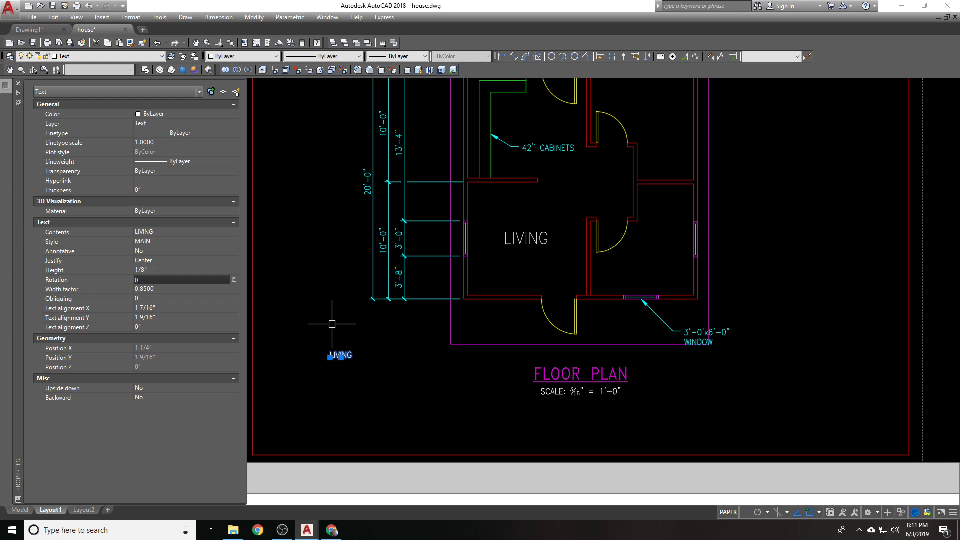
key(Escape)
key(ctrl+1)
Abandon matching properties from the small copy and delete that copy
text(ma)
key(Return)
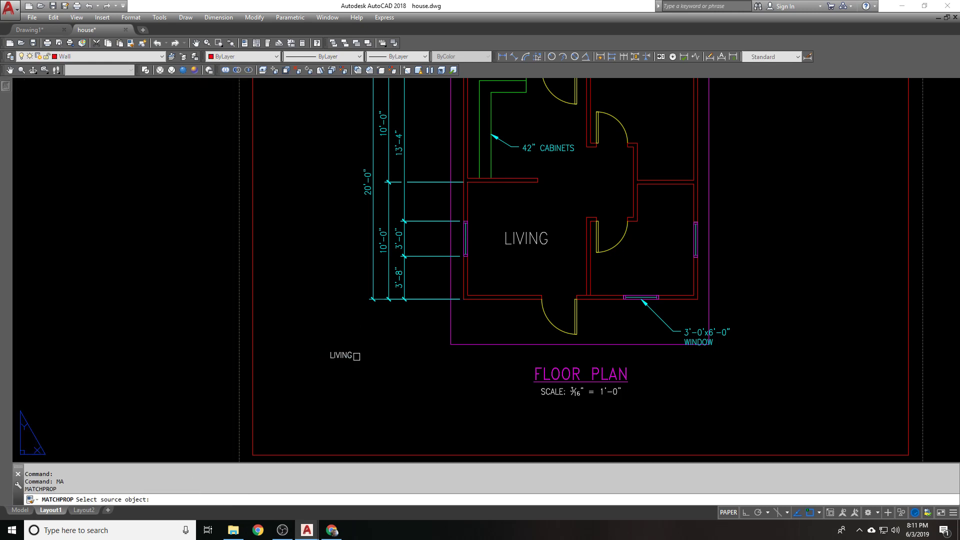
click(341, 355)
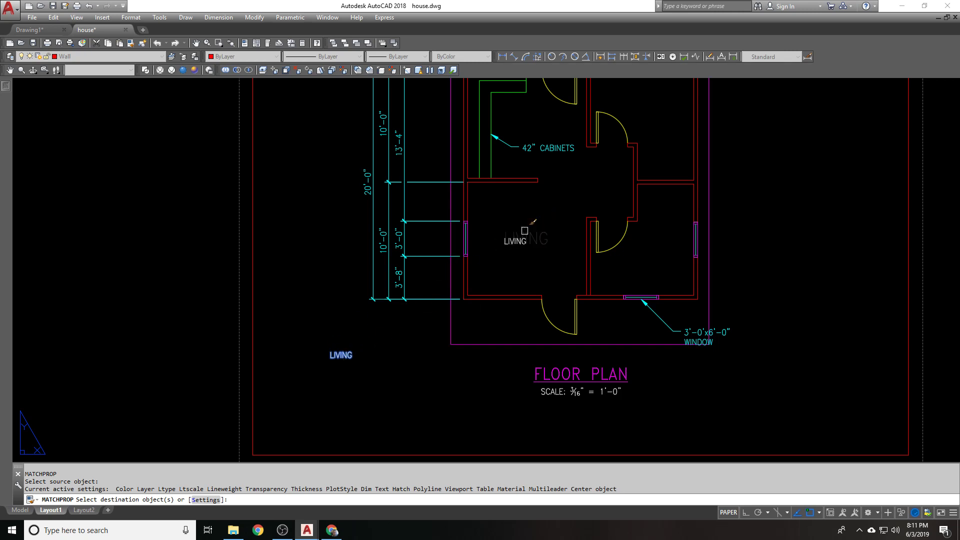
key(Escape)
click(341, 354)
key(Delete)
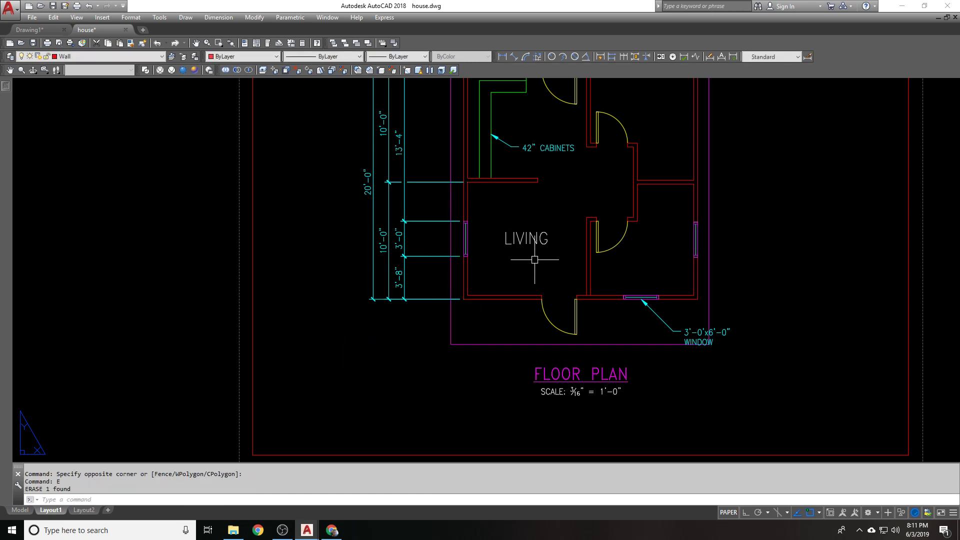
Cancel a mistyped command and undo the last zoom
scroll(497, 285, down, 2)
text(cc)
key(Return)
key(Escape)
key(Return)
click(464, 282)
key(Escape)
text(u)
key(Return)
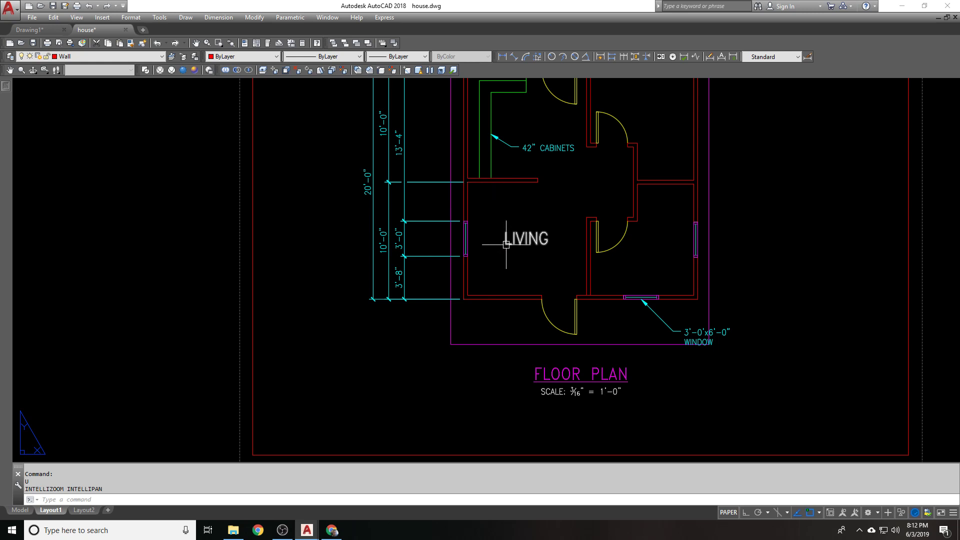
Apply the small LIVING copy's properties to the room's LIVING label with MATCHPROP
text(co)
key(Return)
key(Escape)
click(348, 346)
text(ma)
key(Return)
click(524, 239)
key(Escape)
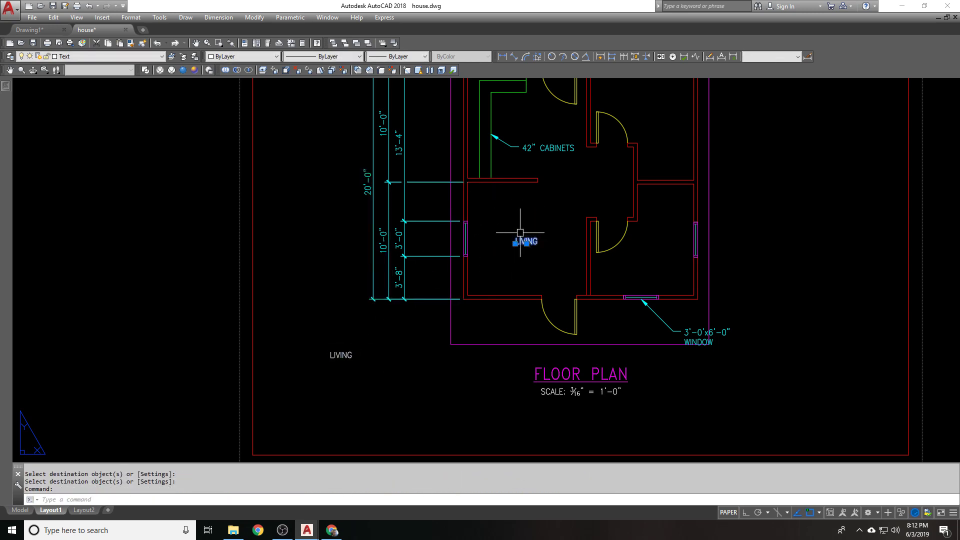
Underline the whole room LIVING label in the text editor
text(ed)
key(Return)
click(526, 241)
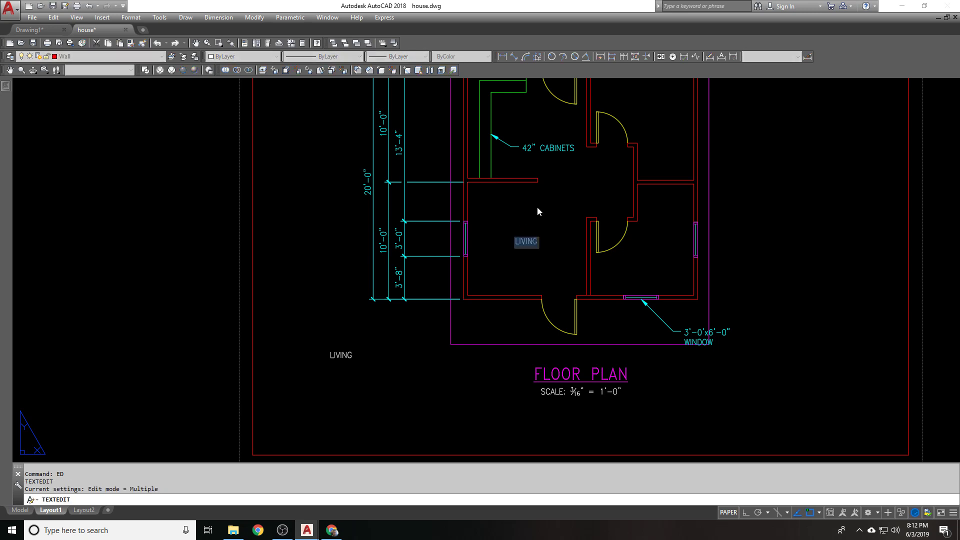
key(Home)
text(%%c)
key(BackSpace)
text(%%u)
key(ctrl+z)
key(BackSpace)
key(BackSpace)
key(BackSpace)
key(ctrl+a)
key(ctrl+u)
key(Escape)
key(Escape)
Start moving the LIVING label to recentre it in the room
text(m)
key(Return)
click(527, 242)
key(Return)
scroll(539, 224, up, 2)
click(546, 223)
Drop LIVING slightly up-left, then copy it into the lower-right and upper-right rooms
click(542, 210)
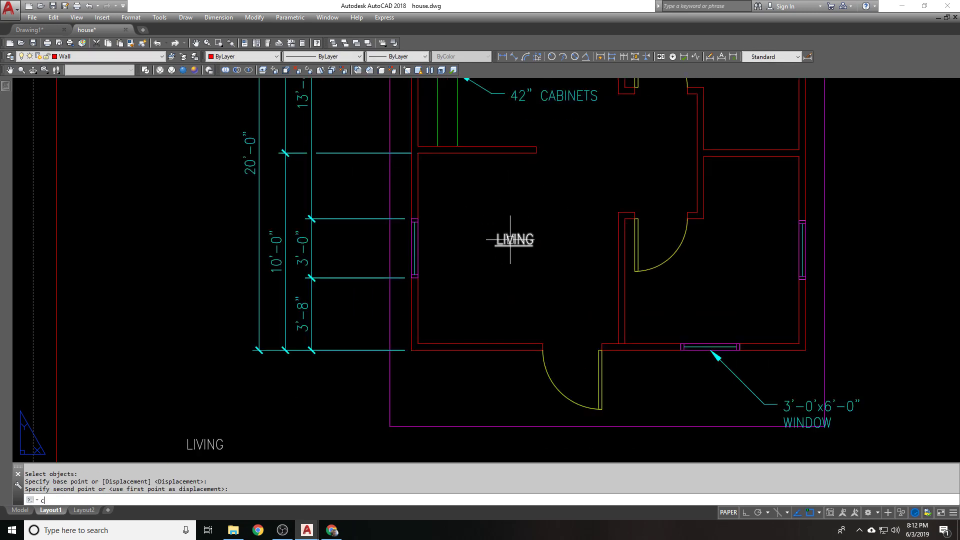
text(co)
key(Return)
click(514, 239)
key(Return)
click(514, 245)
click(718, 281)
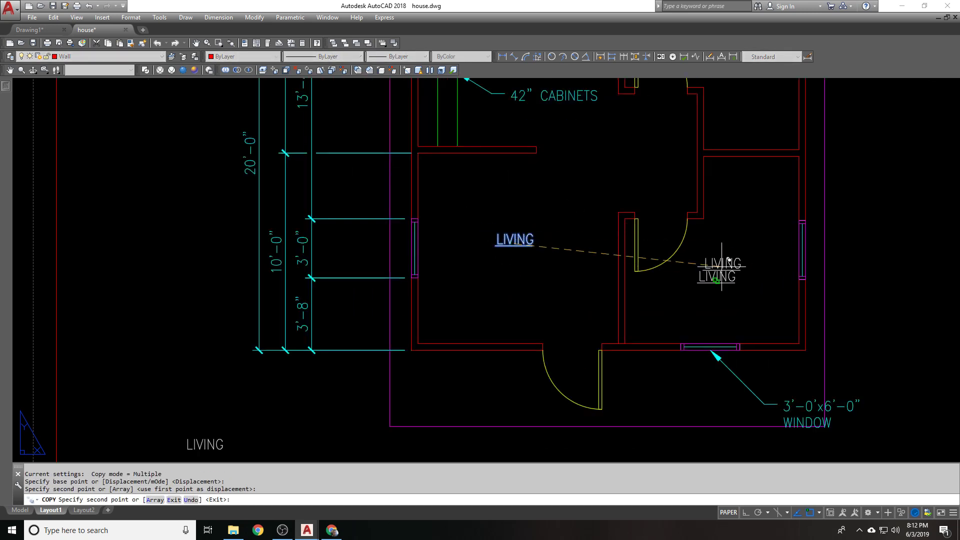
middle_drag(728, 235, 686, 341)
scroll(682, 149, down, 1)
click(653, 204)
scroll(653, 203, down, 2)
text(e)
key(Return)
Change the two copied labels' text to BEDROOM 1 and BEDROOM 2
text(ed)
key(Return)
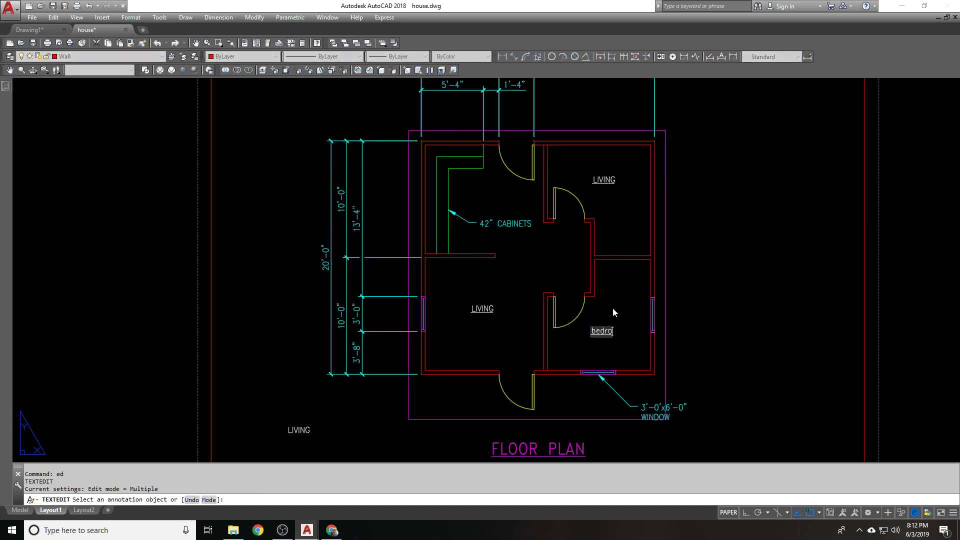
text(BEDROOM 1)
key(Return)
key(Return)
click(604, 178)
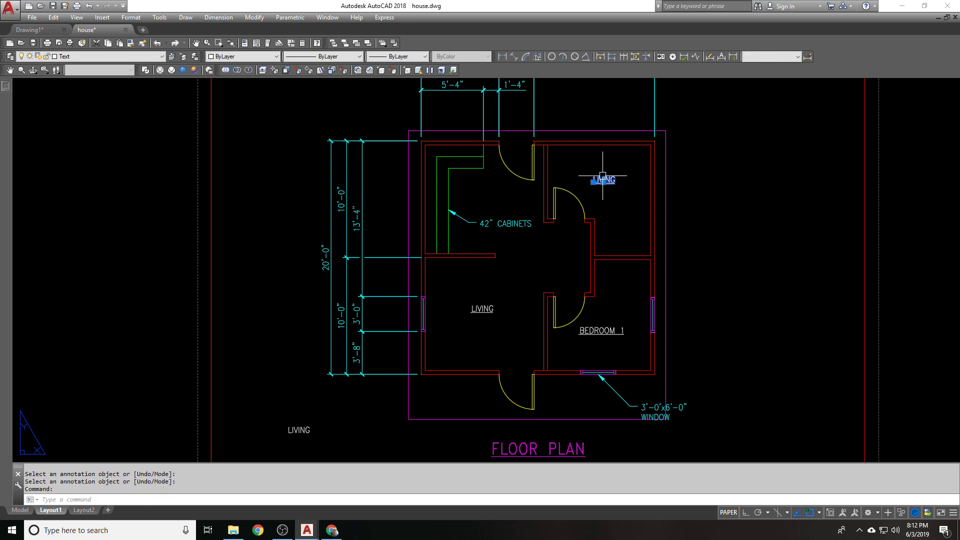
right_click(604, 179)
key(Escape)
text(ed)
key(Return)
click(603, 180)
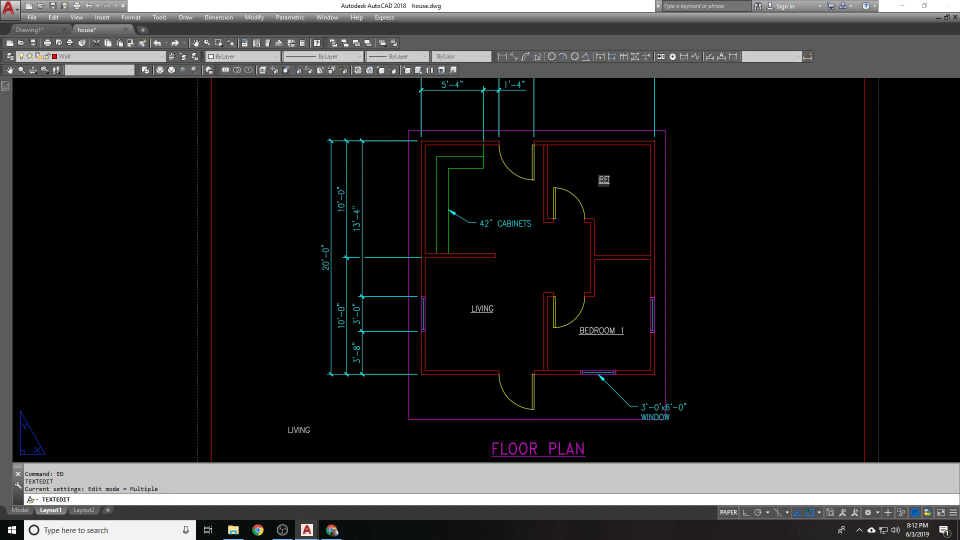
text(BEDROOM 2)
key(Return)
key(Return)
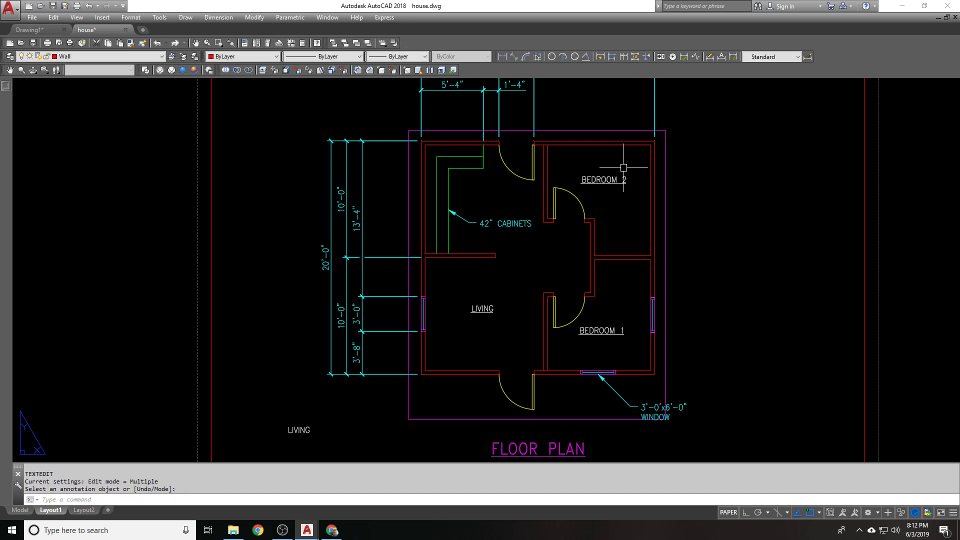
key(Escape)
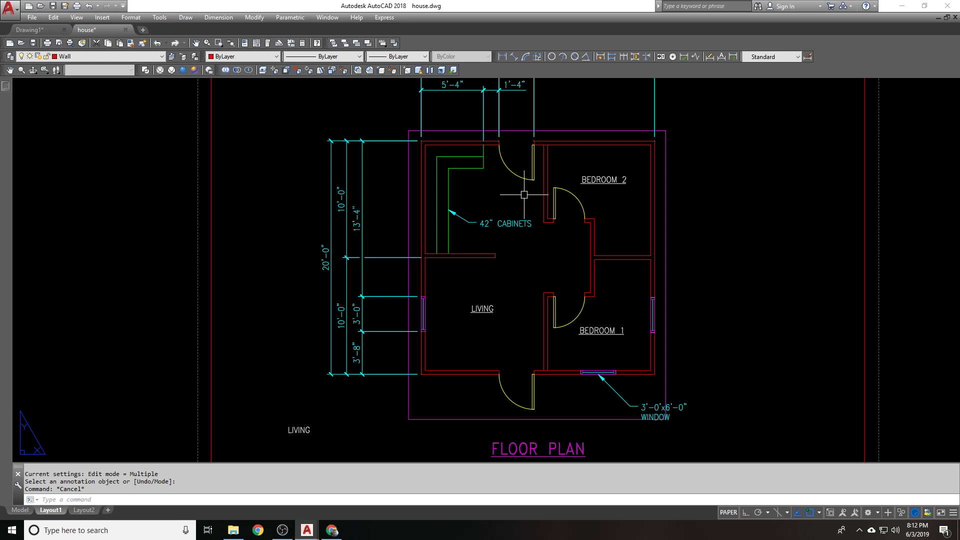
Pan over the plan and select the LIVING, BEDROOM 1 and BEDROOM 2 labels
scroll(528, 196, down, 1)
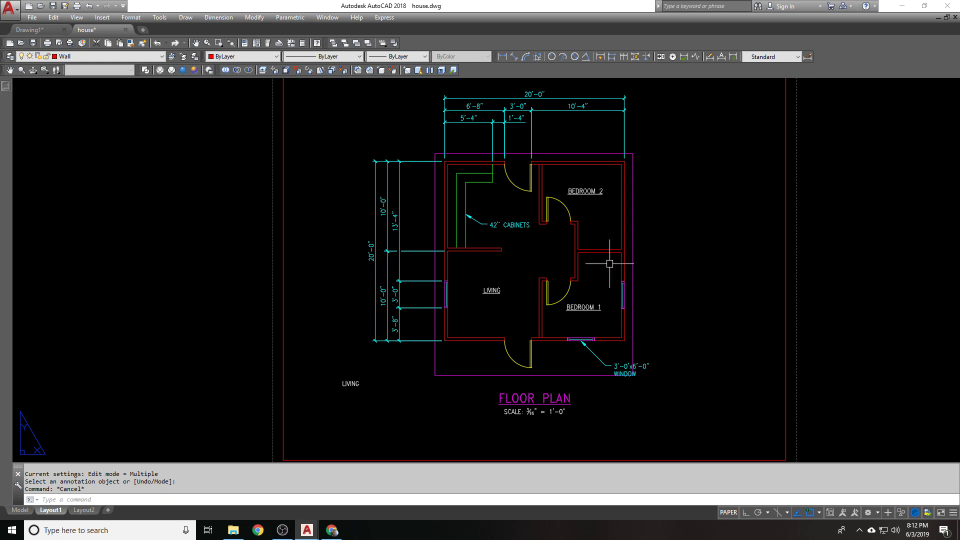
scroll(545, 306, up, 1)
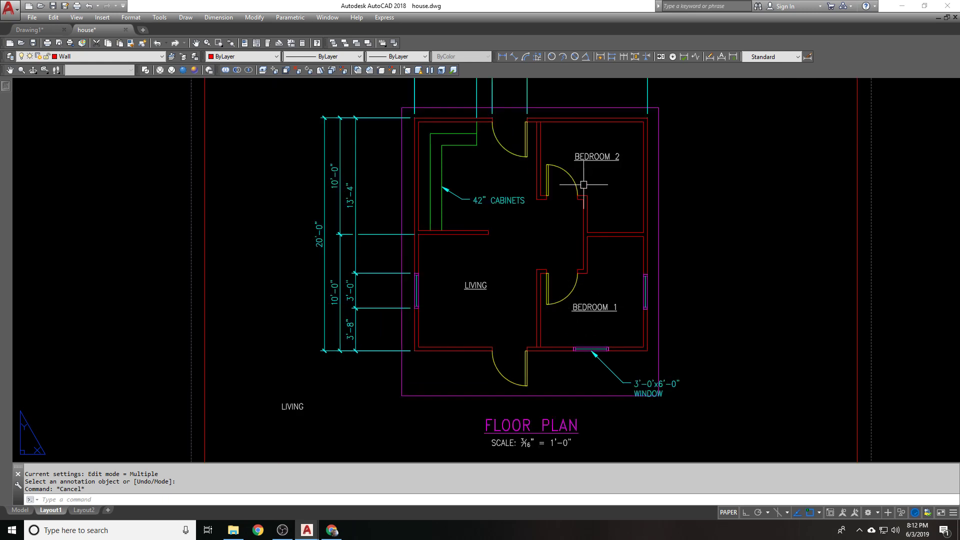
middle_drag(587, 150, 582, 182)
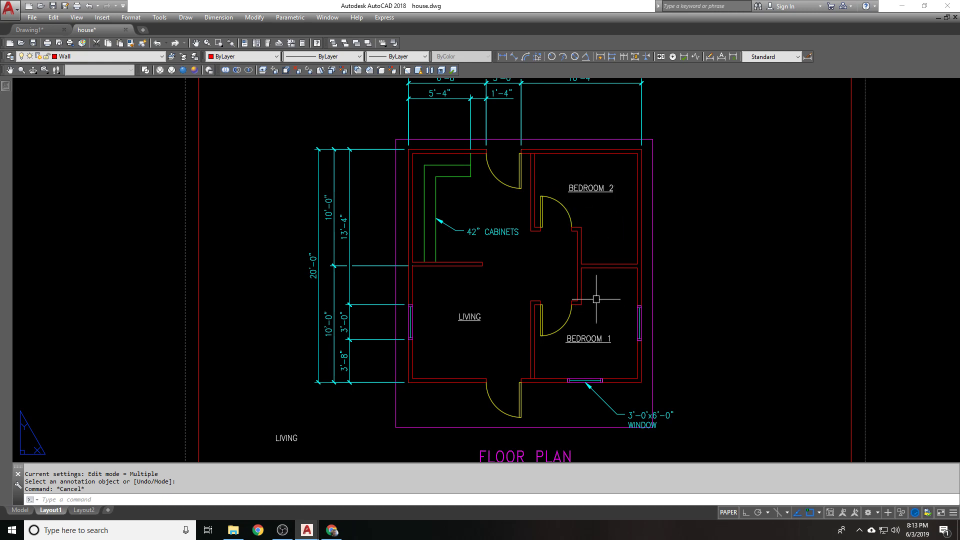
middle_drag(595, 293, 601, 301)
double_click(474, 325)
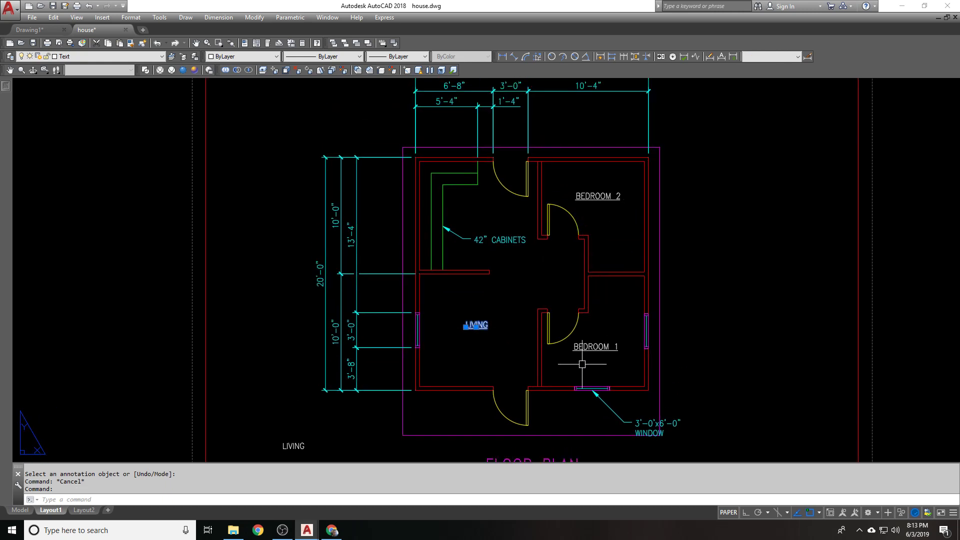
click(592, 346)
click(586, 195)
key(Escape)
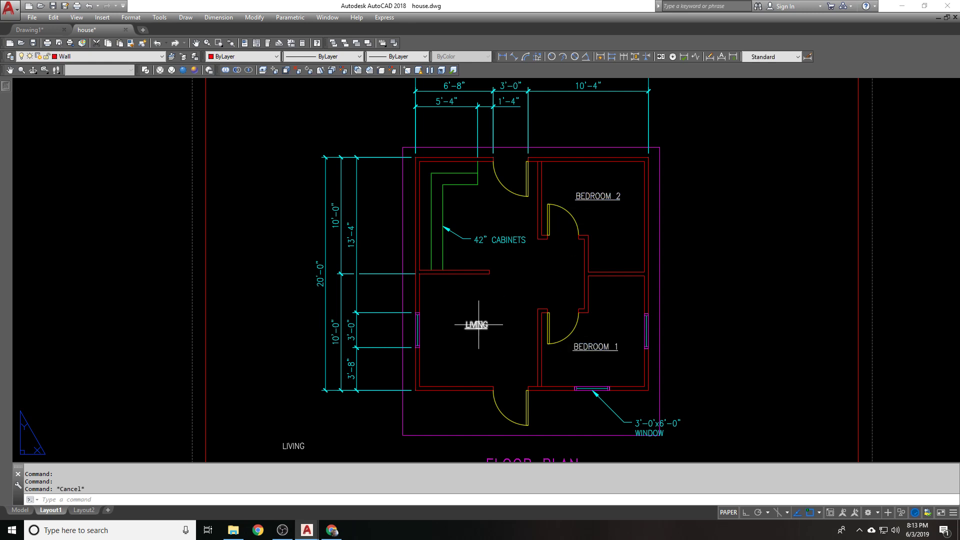
Reselect the three room labels, clear them, and make layer 0 current
mouse_move(479, 323)
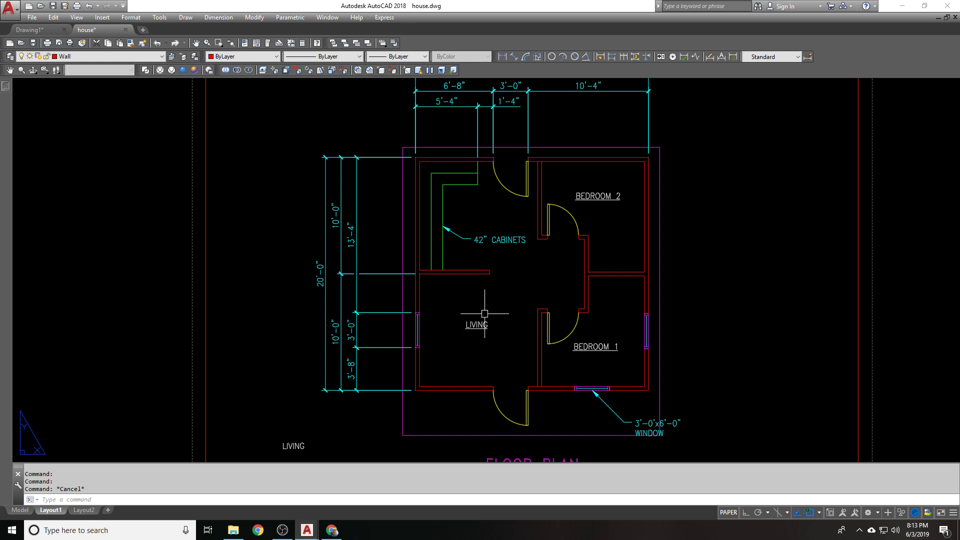
click(479, 322)
click(595, 345)
click(597, 196)
key(Escape)
click(63, 56)
click(63, 56)
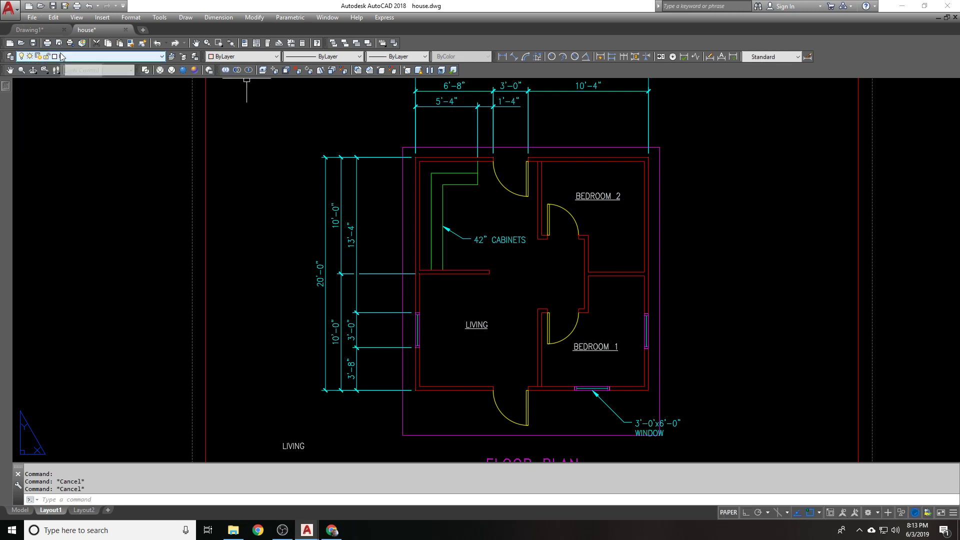
key(Escape)
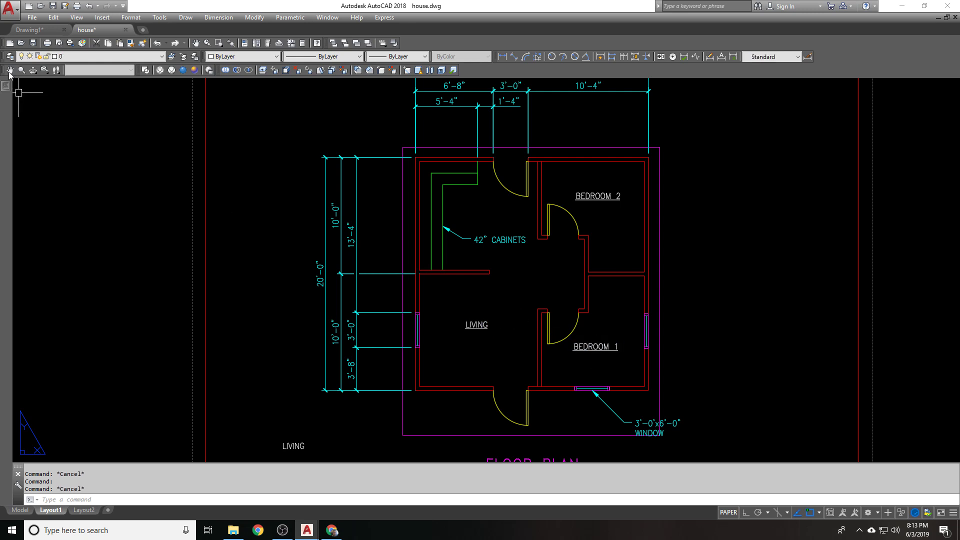
Set the Text layer's viewport colour to green in Layer Properties
click(9, 56)
click(444, 203)
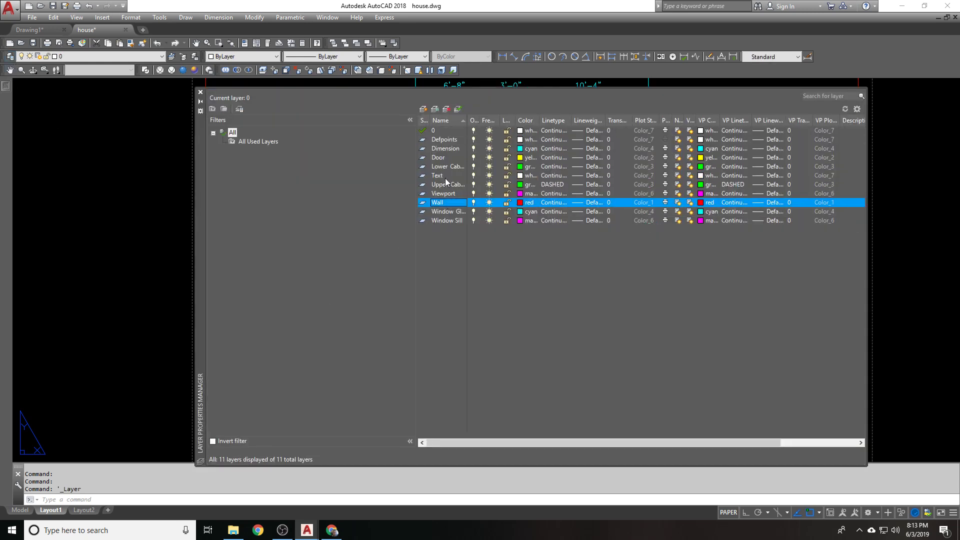
click(445, 176)
click(703, 175)
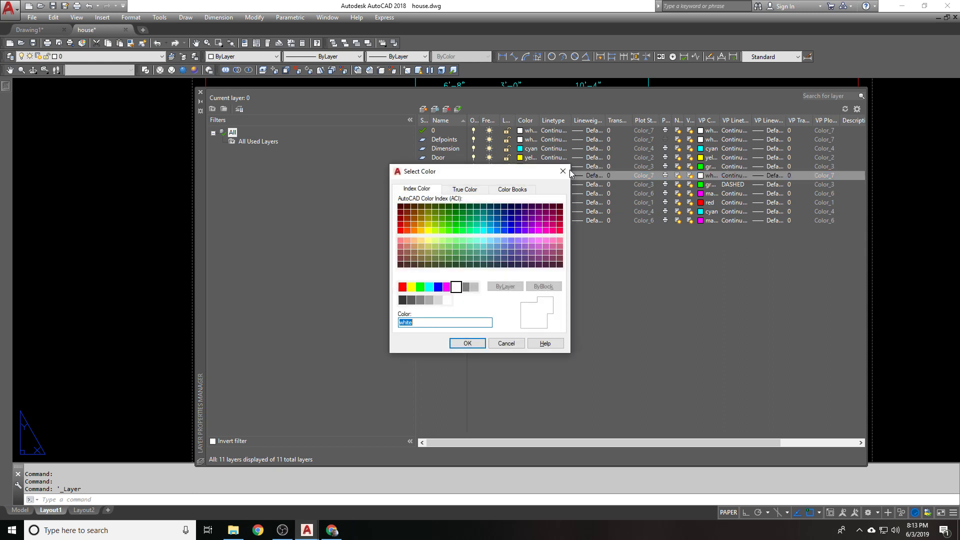
click(420, 287)
key(Return)
click(200, 91)
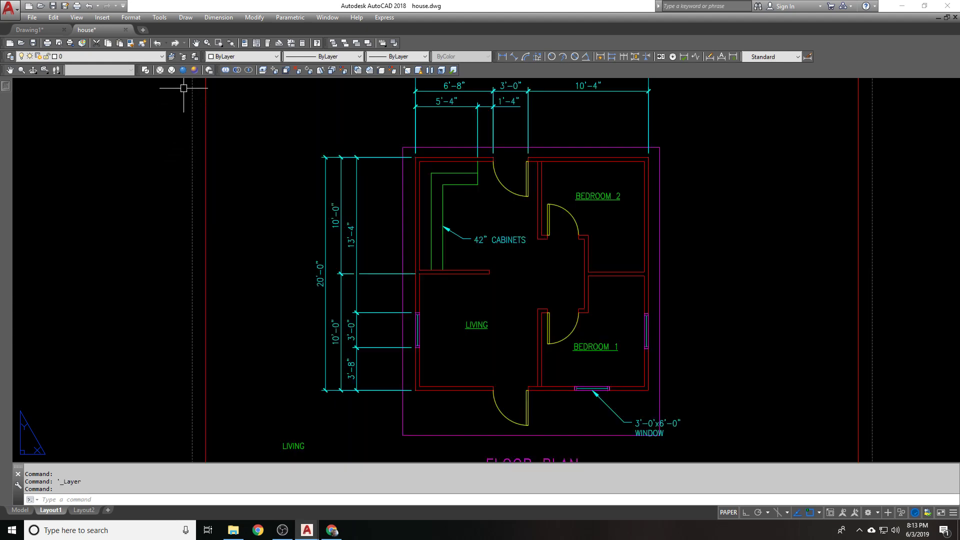
Erase the stray LIVING label below the plan
middle_drag(425, 271, 456, 209)
click(363, 353)
click(300, 380)
text(e)
key(Return)
scroll(333, 317, down, 2)
middle_drag(332, 318, 399, 354)
scroll(434, 303, up, 1)
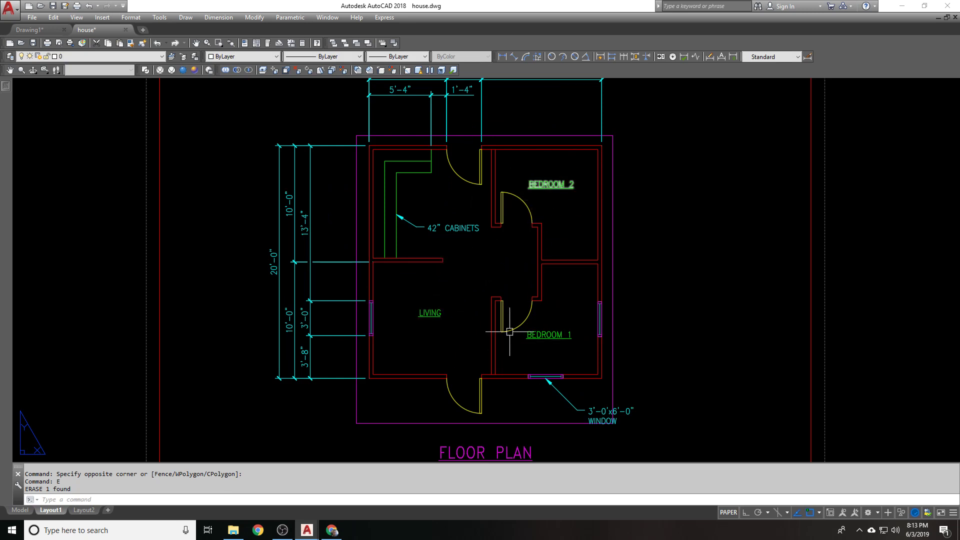
scroll(611, 160, down, 3)
scroll(614, 199, up, 1)
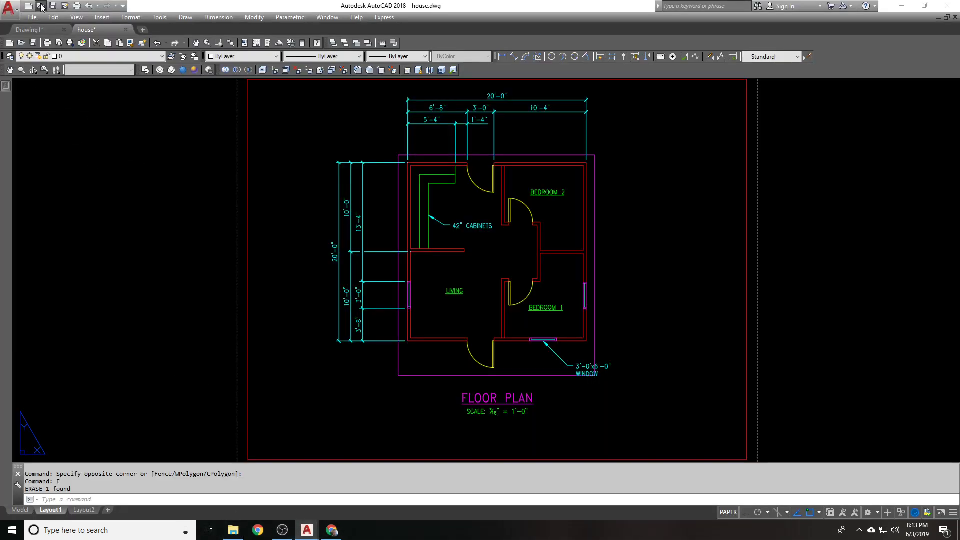
Open the Select File dialog and browse Local Disk (C:), This PC, Spare (D:) and Desktop Documents
click(42, 6)
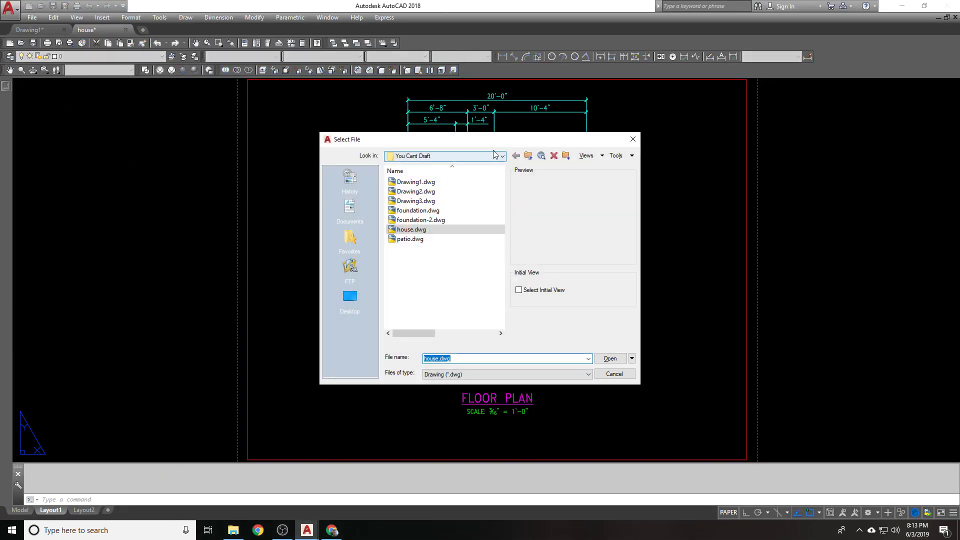
click(490, 157)
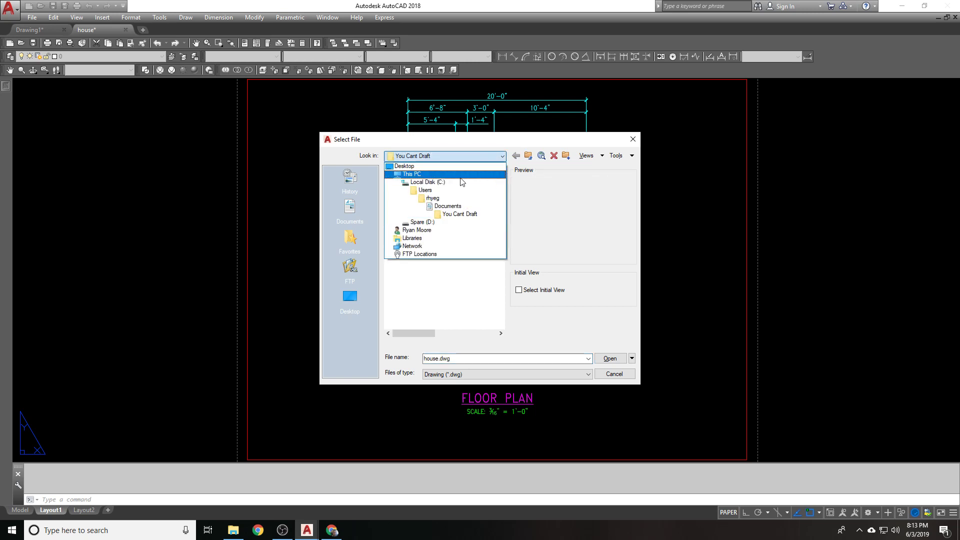
click(457, 186)
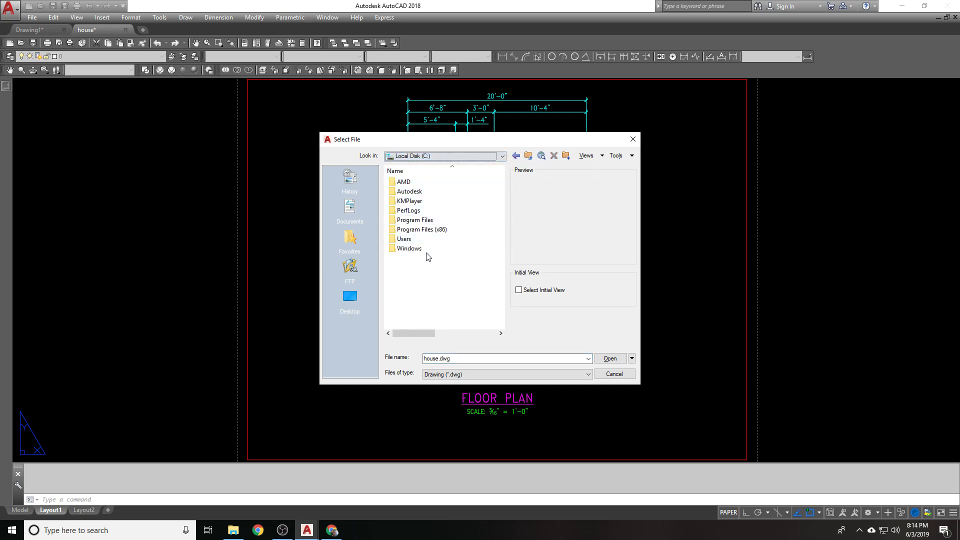
click(528, 157)
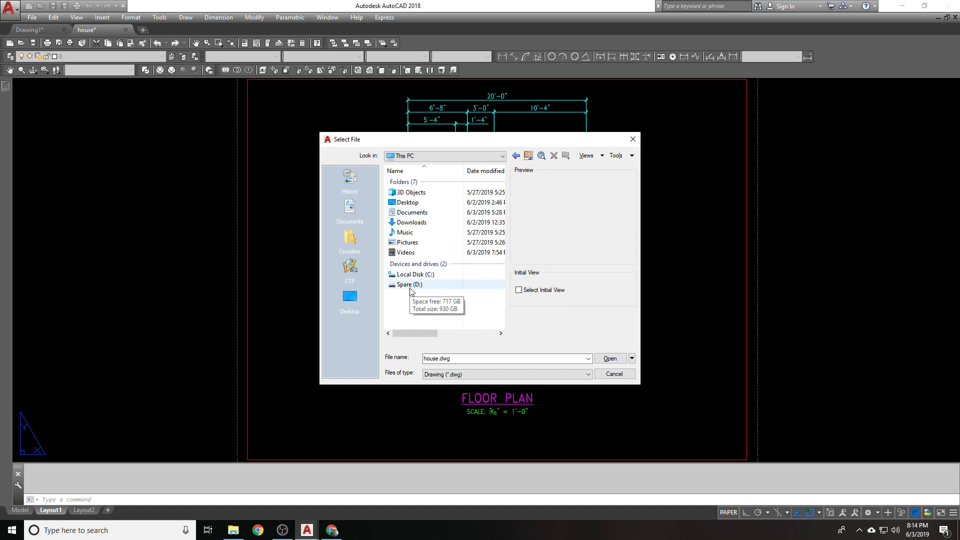
double_click(410, 286)
double_click(432, 201)
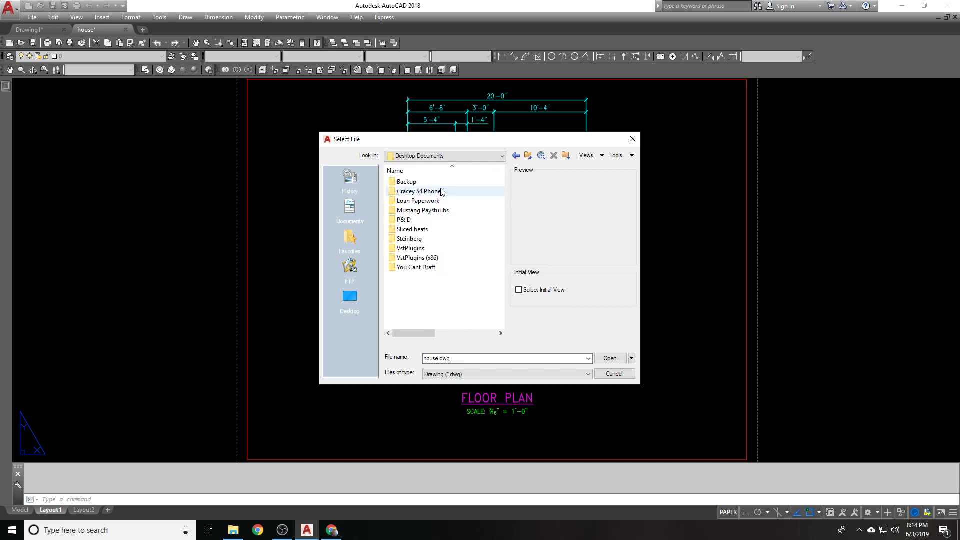
click(529, 155)
Cancel the dialog, then bring up and minimize File Explorer to return to the plan
key(Escape)
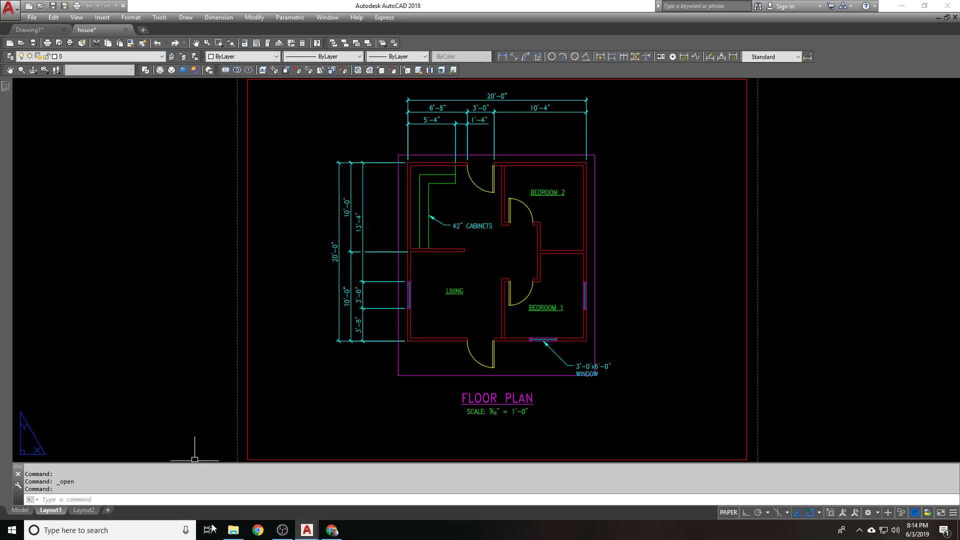
click(233, 530)
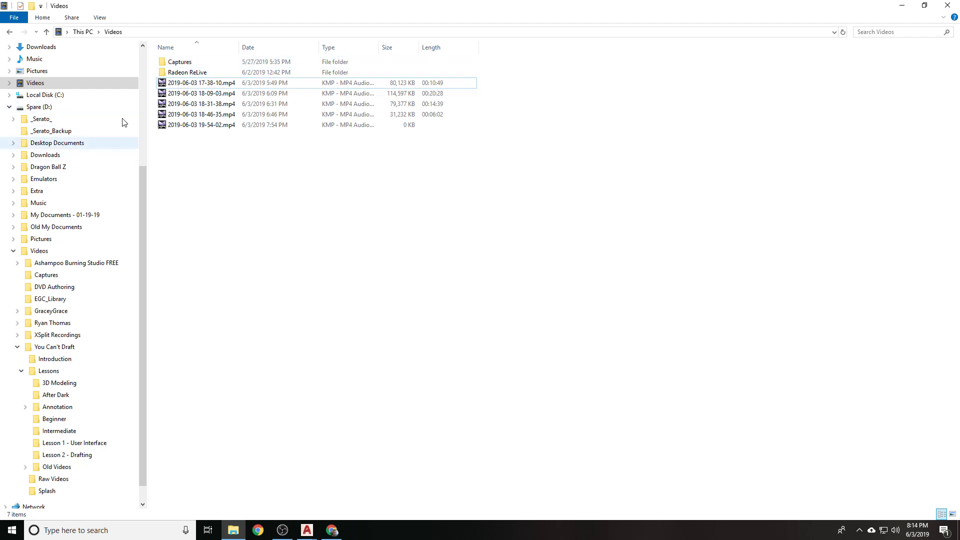
click(902, 5)
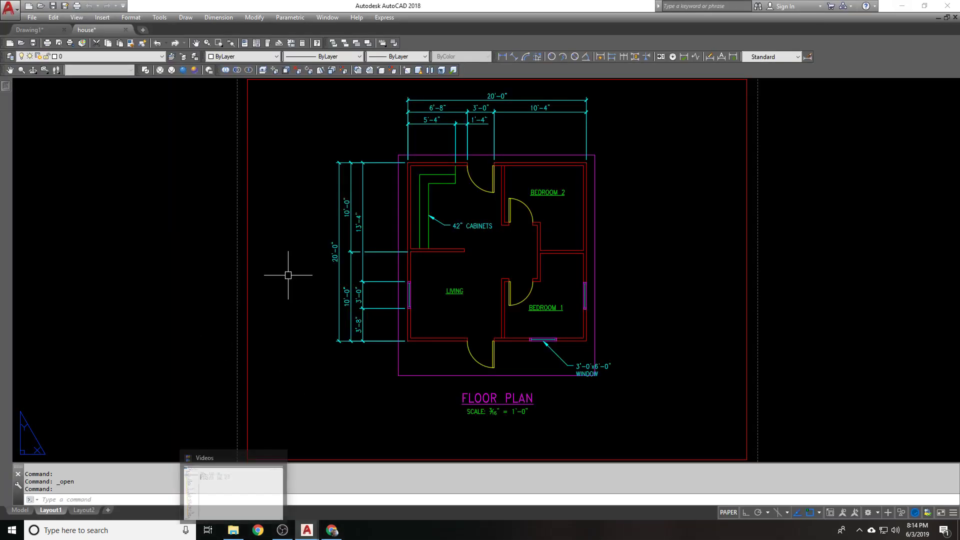
scroll(288, 275, down, 1)
scroll(340, 263, down, 1)
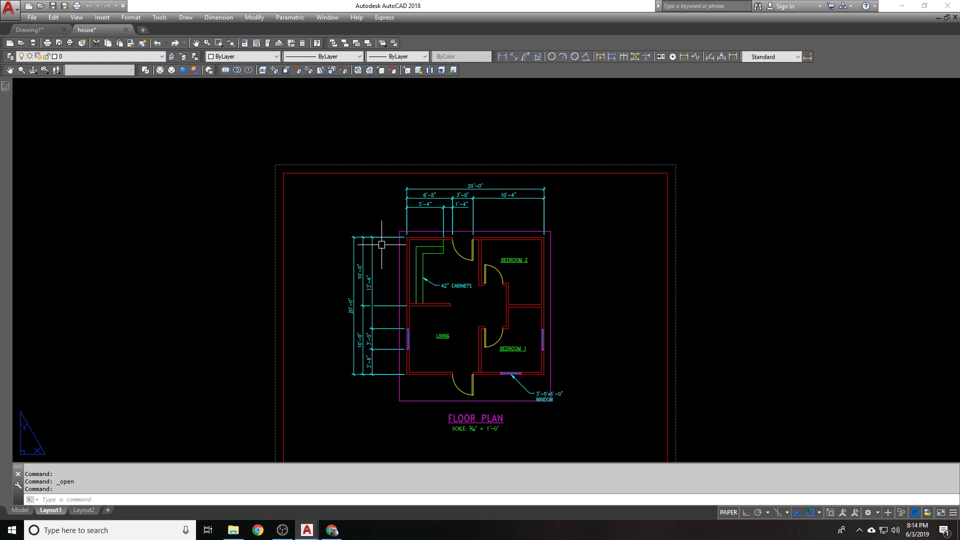
middle_drag(432, 269, 436, 241)
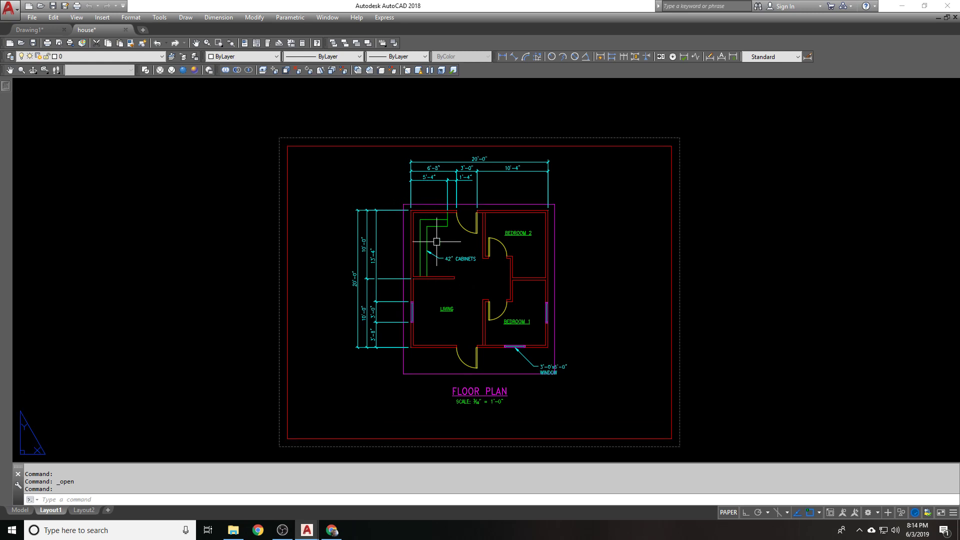
scroll(436, 241, up, 2)
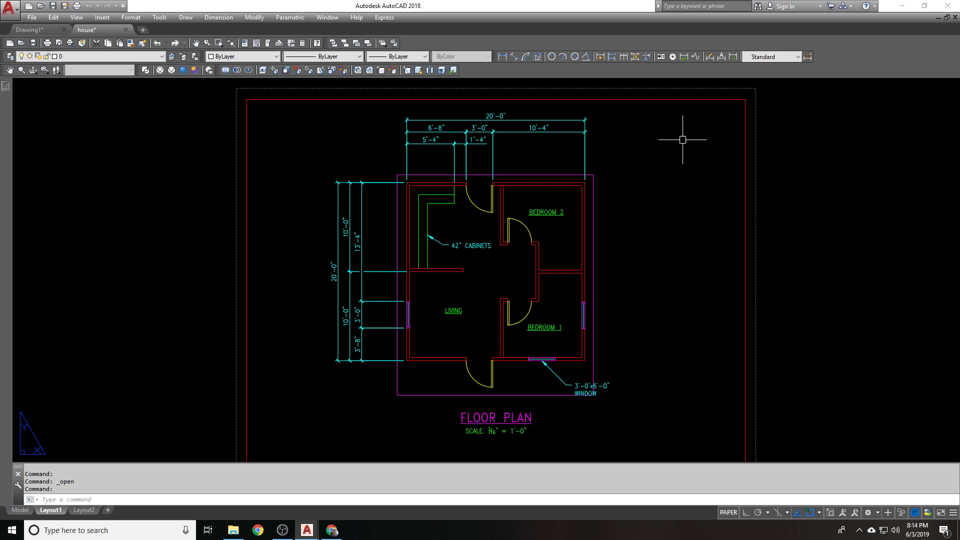
scroll(544, 259, up, 2)
Place an R3'-0" radius dimension on the living-room door arc, then erase it
scroll(546, 120, up, 1)
click(552, 57)
middle_drag(473, 300, 513, 232)
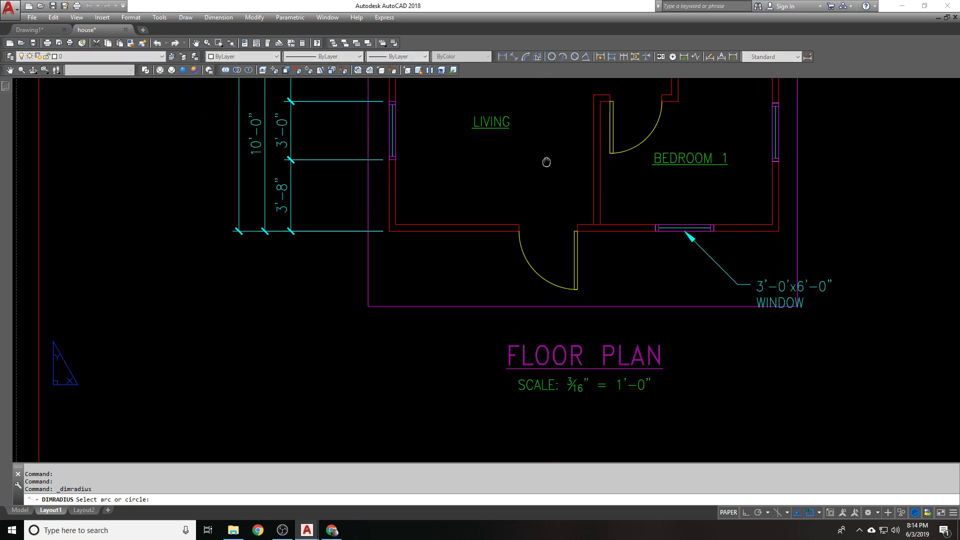
scroll(520, 250, up, 2)
click(522, 261)
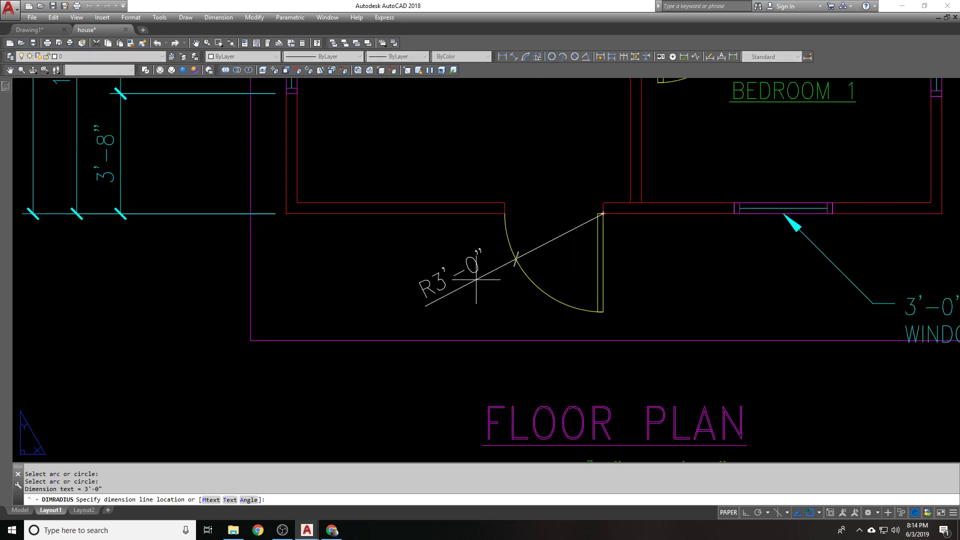
click(476, 278)
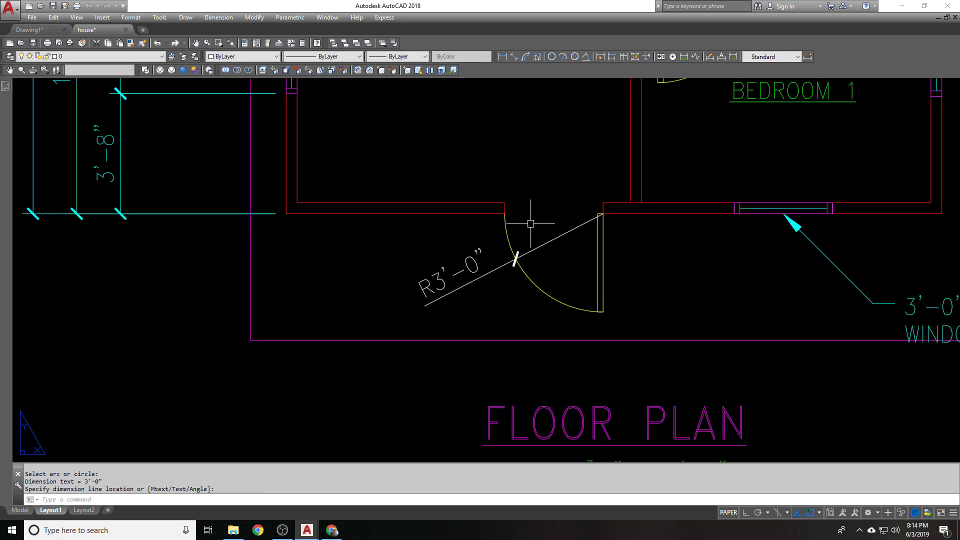
click(530, 251)
text(e)
key(Return)
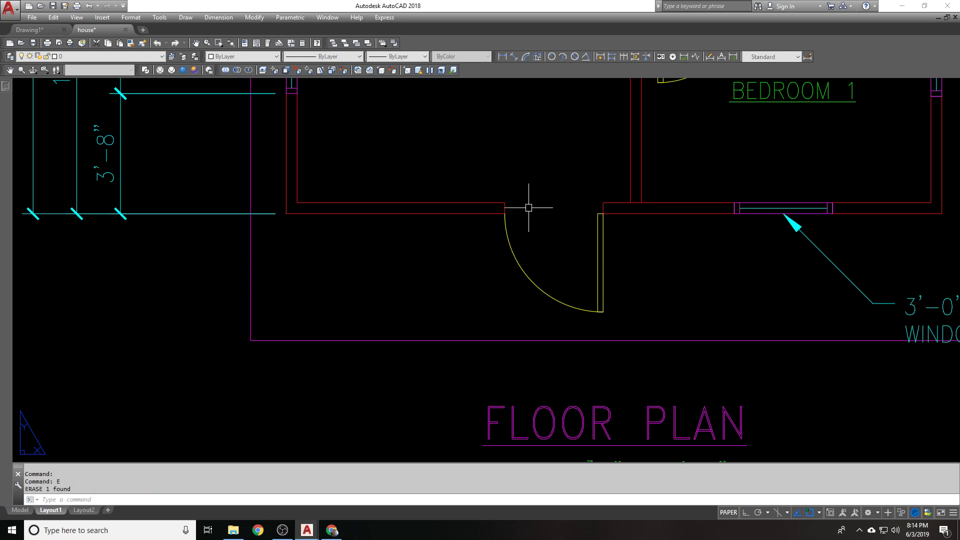
click(585, 57)
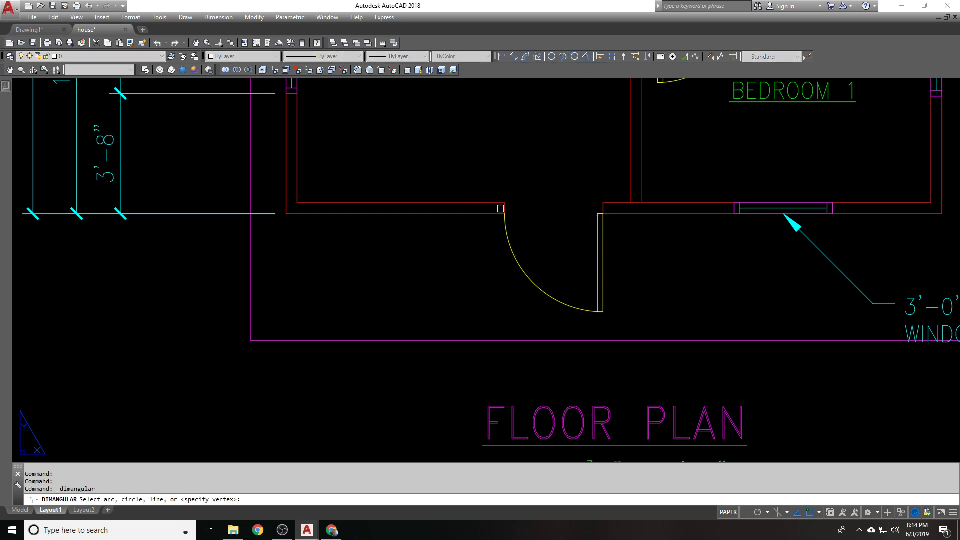
key(Escape)
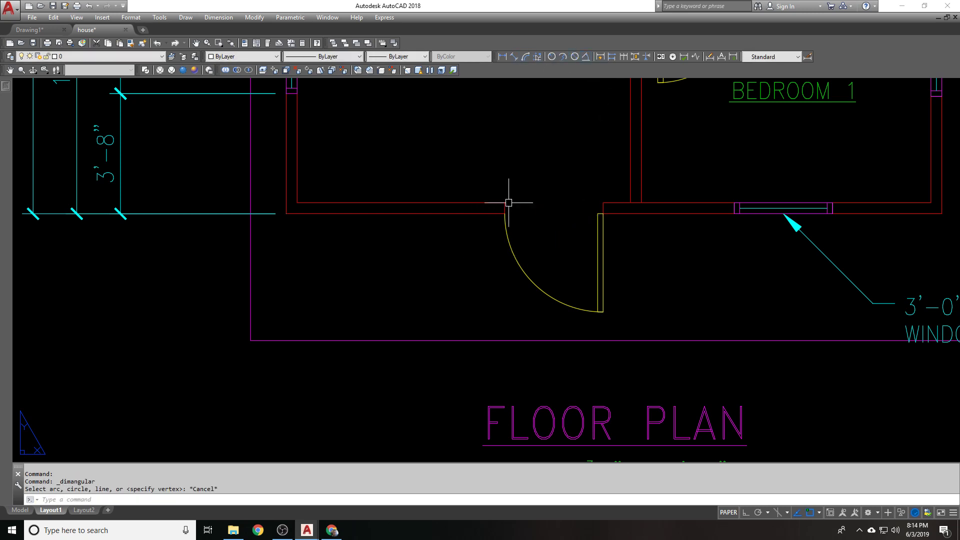
Inside the viewport, draw two lines across the top-wall door opening
scroll(515, 214, up, 1)
double_click(525, 209)
text(l)
key(Return)
click(504, 215)
click(631, 216)
key(Return)
key(Return)
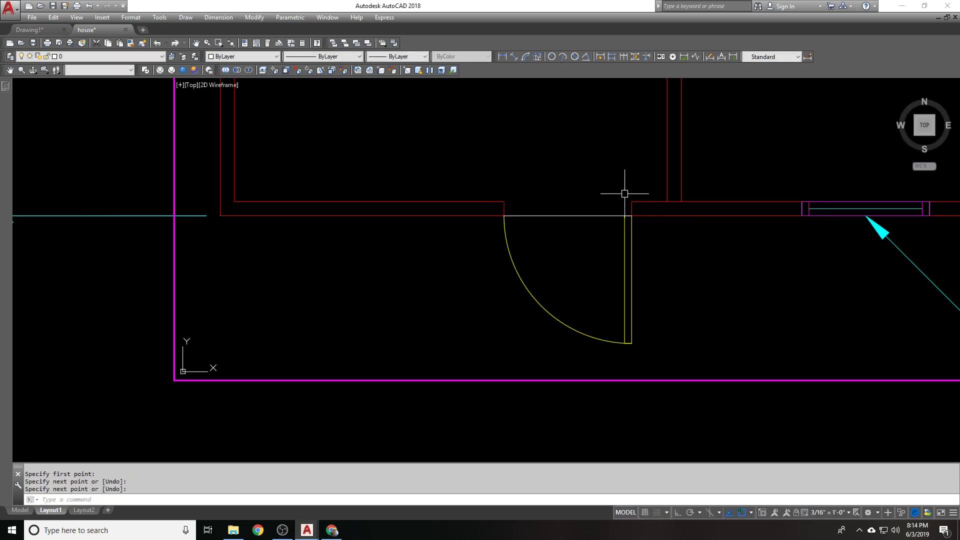
click(503, 202)
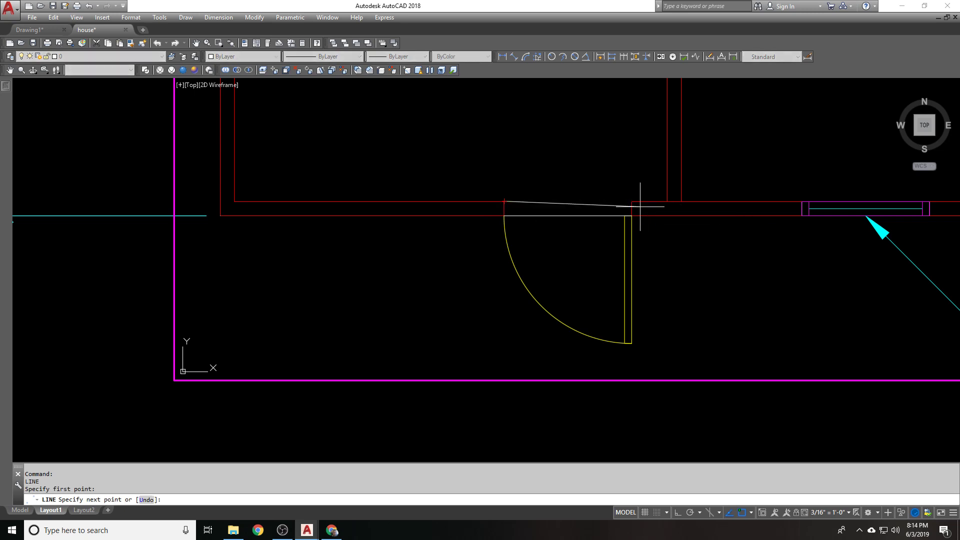
click(631, 202)
key(Return)
Match the two doorway lines to the door's properties, putting them on the yellow Door layer
text(ma)
key(Return)
click(844, 204)
click(557, 229)
click(505, 285)
key(Return)
click(632, 173)
click(502, 246)
Check the doorway lines' layer, then return to paper space
click(106, 56)
key(Escape)
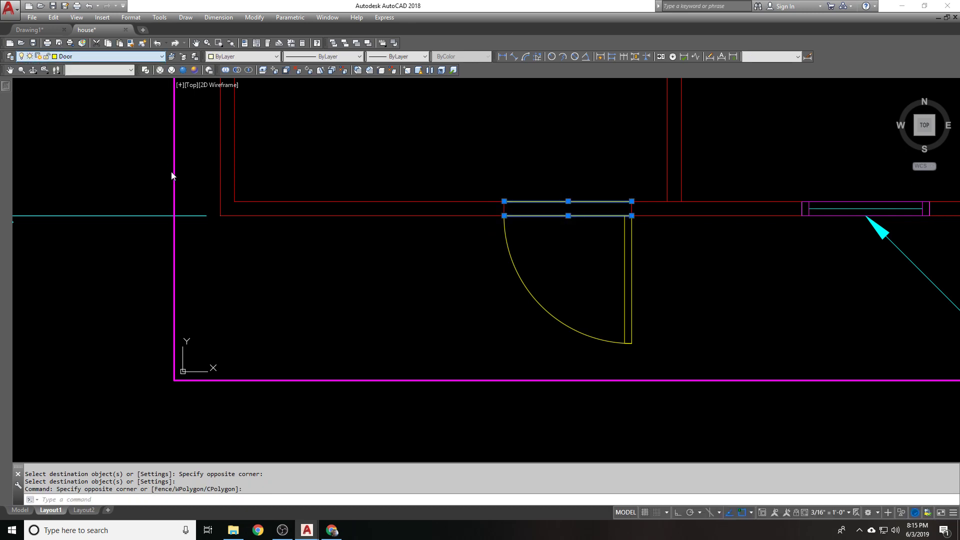
key(Escape)
key(Escape)
double_click(270, 394)
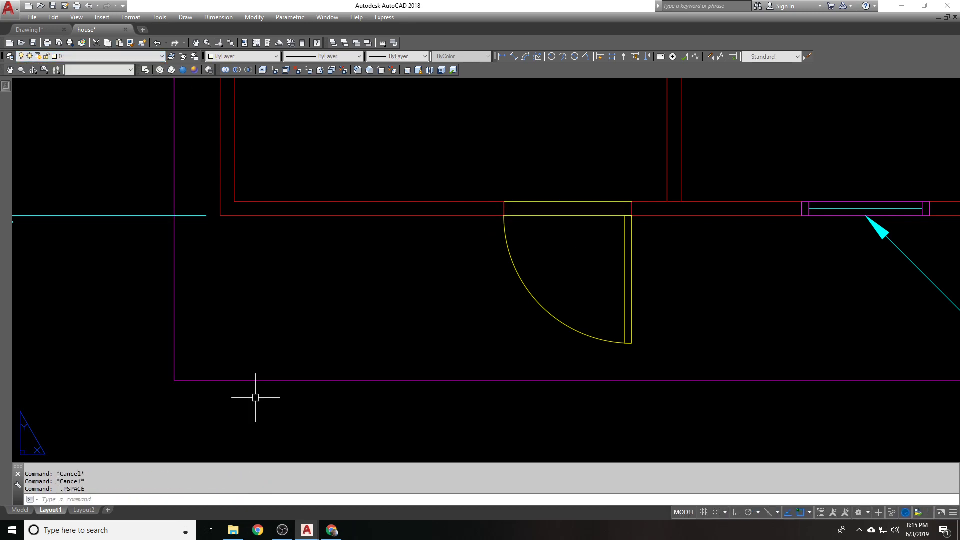
Dimension the 90° door swing between the door leaf and doorway line, placed left of the door
click(590, 56)
click(624, 235)
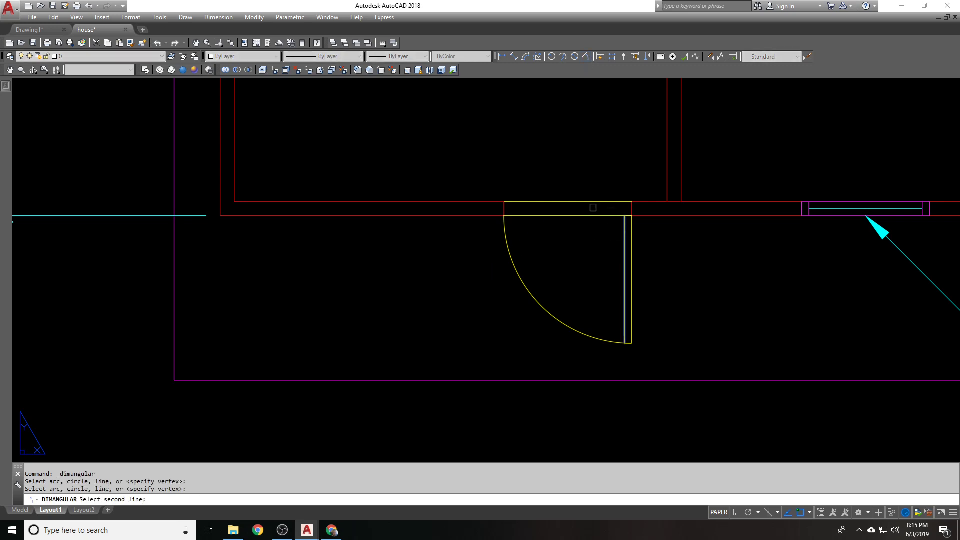
click(594, 207)
click(437, 287)
scroll(503, 153, down, 2)
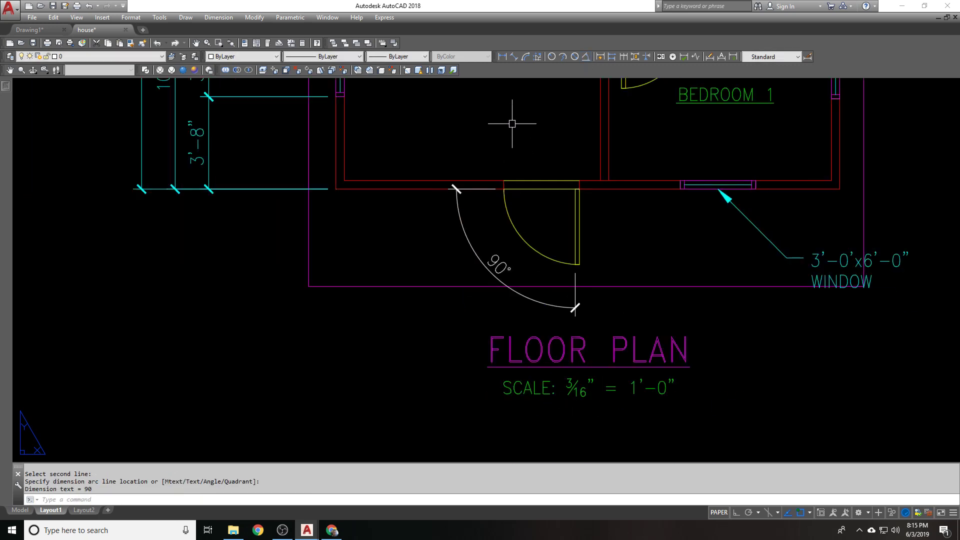
middle_drag(511, 124, 512, 265)
key(Escape)
Pan and zoom to bring the top 10'-4" dimension into view
scroll(535, 274, down, 2)
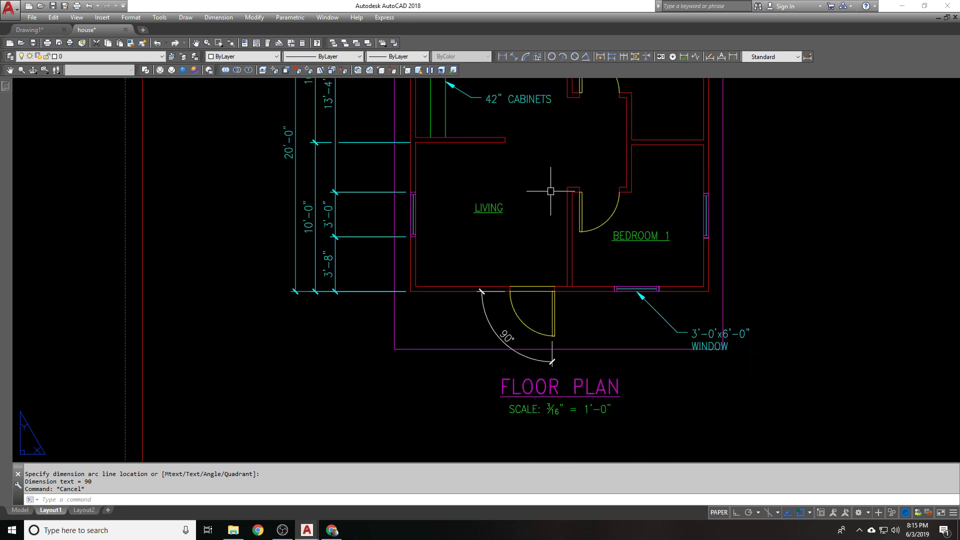
middle_drag(550, 207, 549, 253)
middle_drag(553, 217, 550, 257)
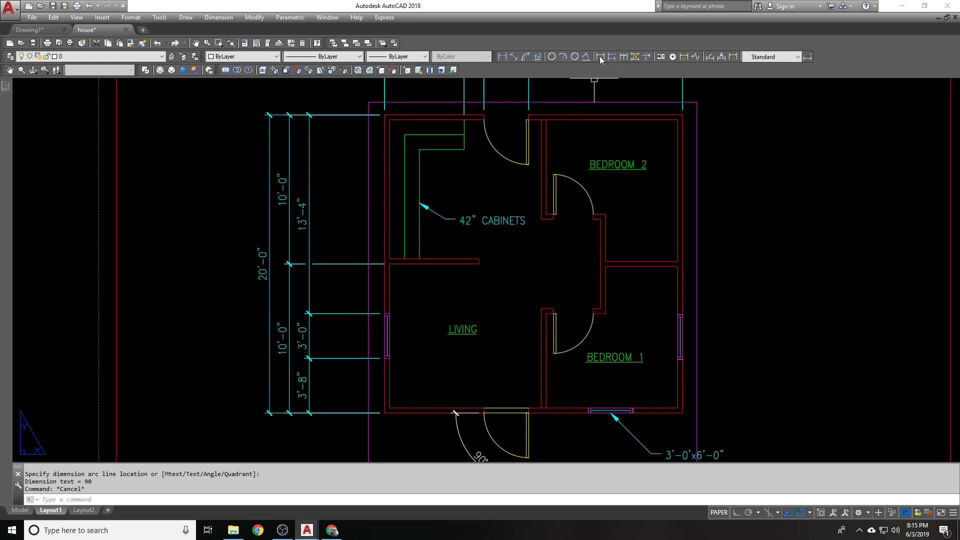
scroll(615, 186, down, 3)
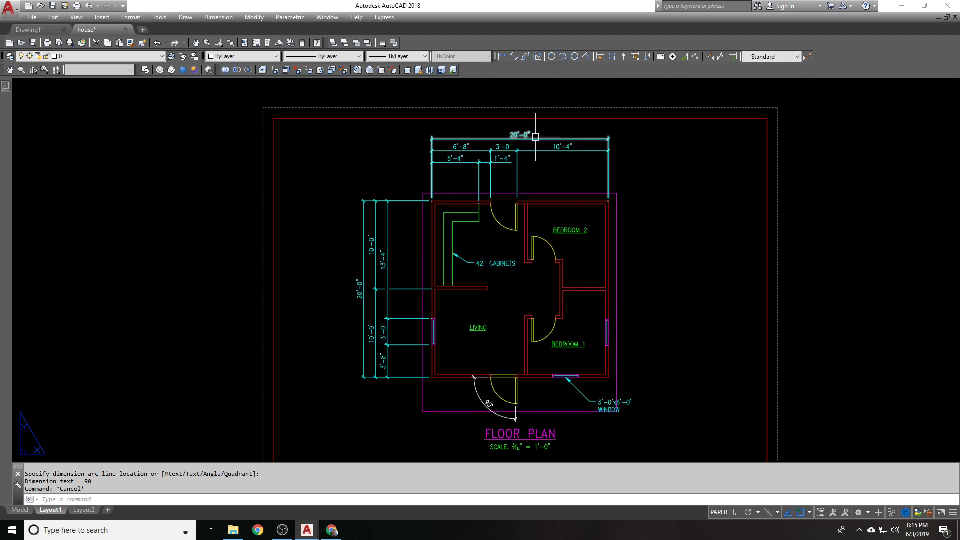
scroll(536, 137, up, 1)
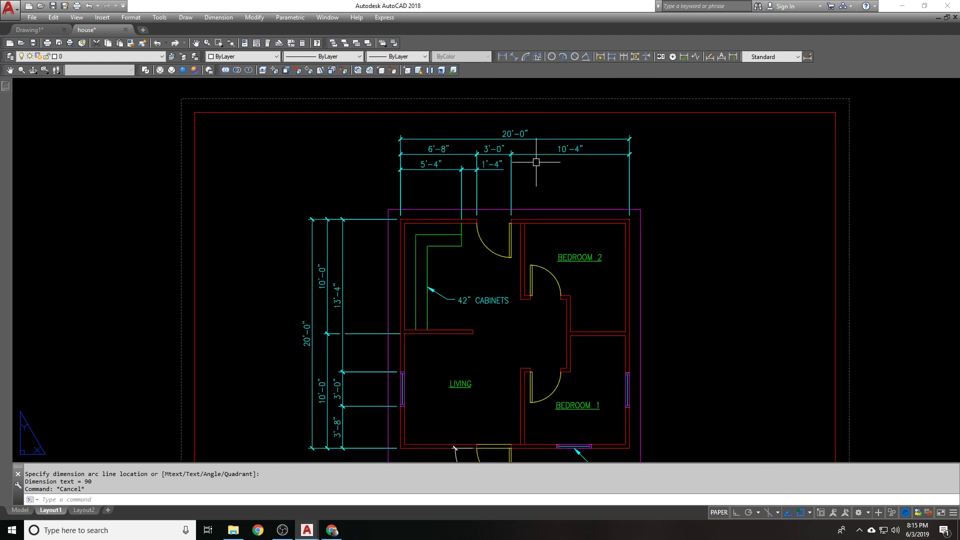
mouse_move(542, 205)
middle_down()
mouse_move(551, 178)
mouse_move(525, 257)
middle_up()
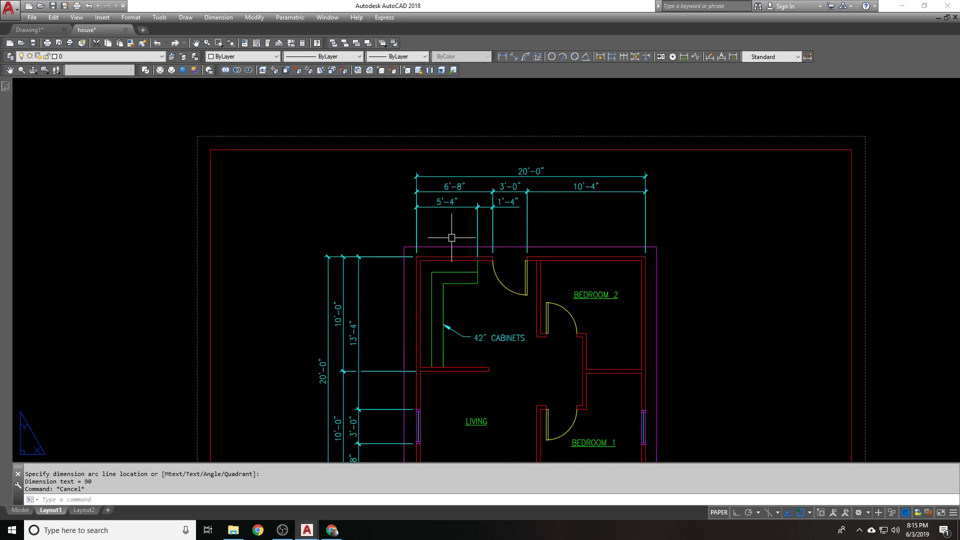
middle_drag(398, 231, 446, 224)
scroll(500, 270, up, 1)
middle_drag(647, 166, 497, 188)
scroll(498, 187, up, 1)
Append "(TOTAL LENGTH)" after the 10'-4" dimension text using ED
scroll(518, 155, up, 2)
text(ED)
key(Return)
click(523, 145)
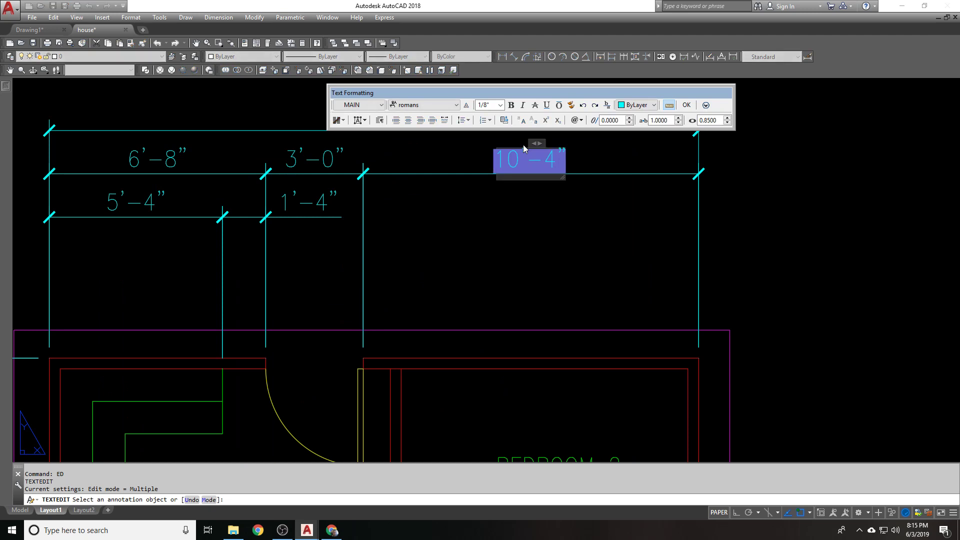
key(End)
text((TOTAL LENGTH(o)
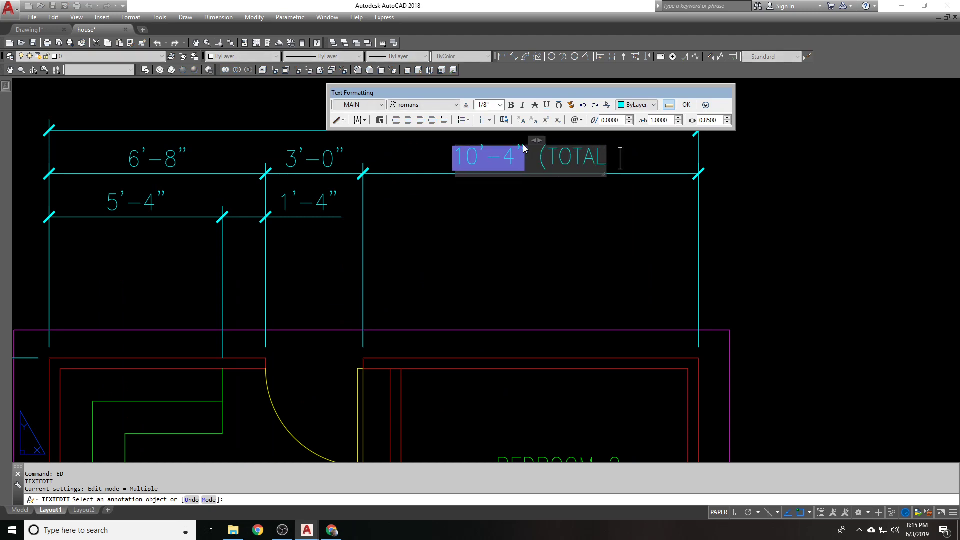
key(BackSpace)
key(BackSpace)
text())
click(382, 120)
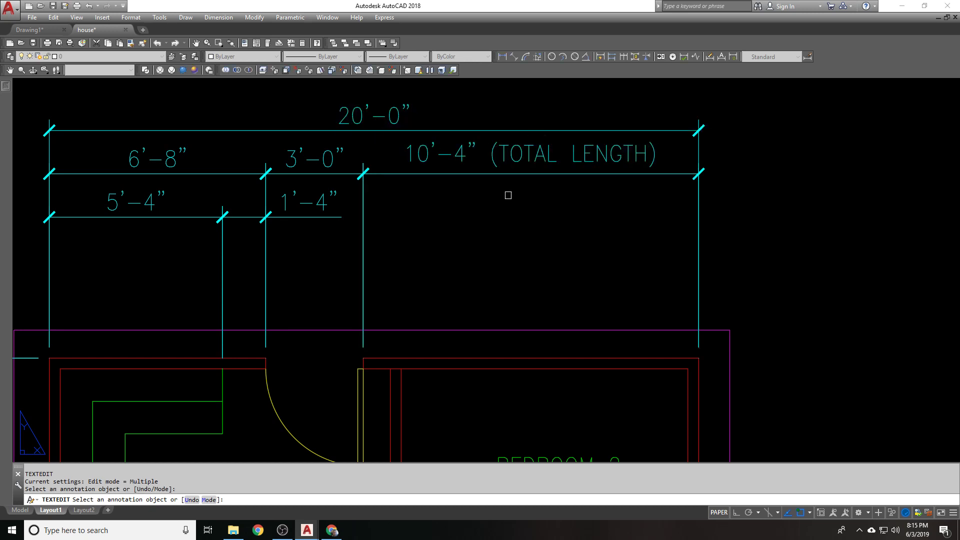
Replace the fixed 10'-4" with <> and move (TOTAL LENGTH) to a second line
scroll(497, 217, down, 1)
double_click(449, 168)
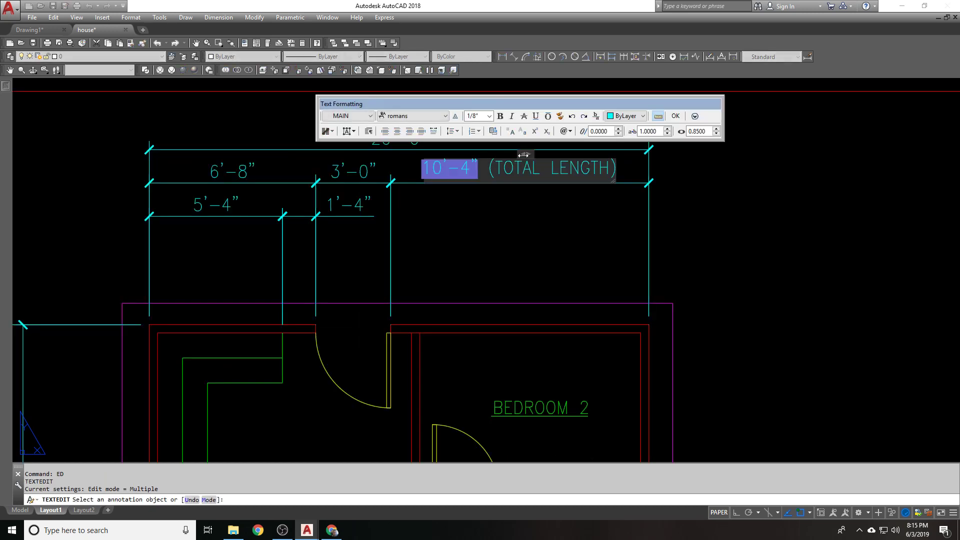
key(Delete)
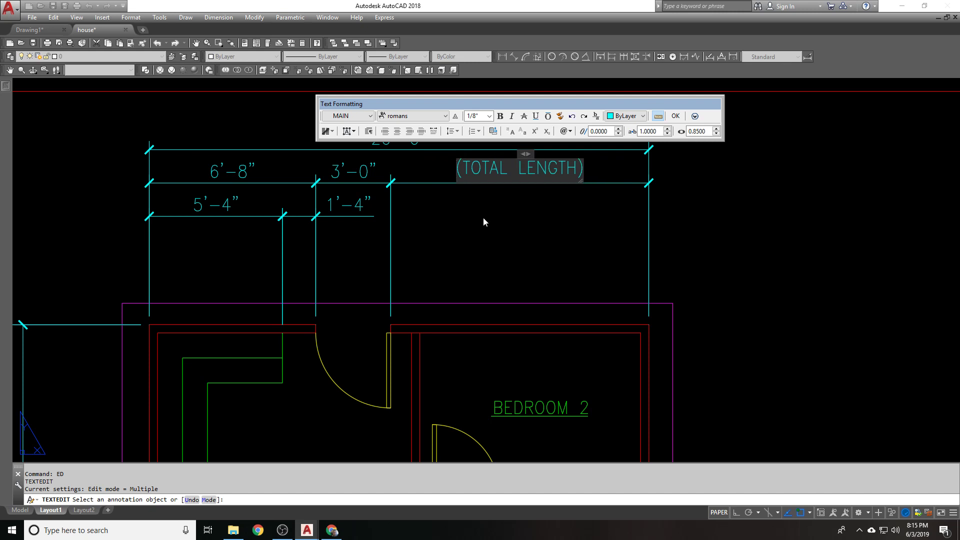
click(483, 217)
click(514, 145)
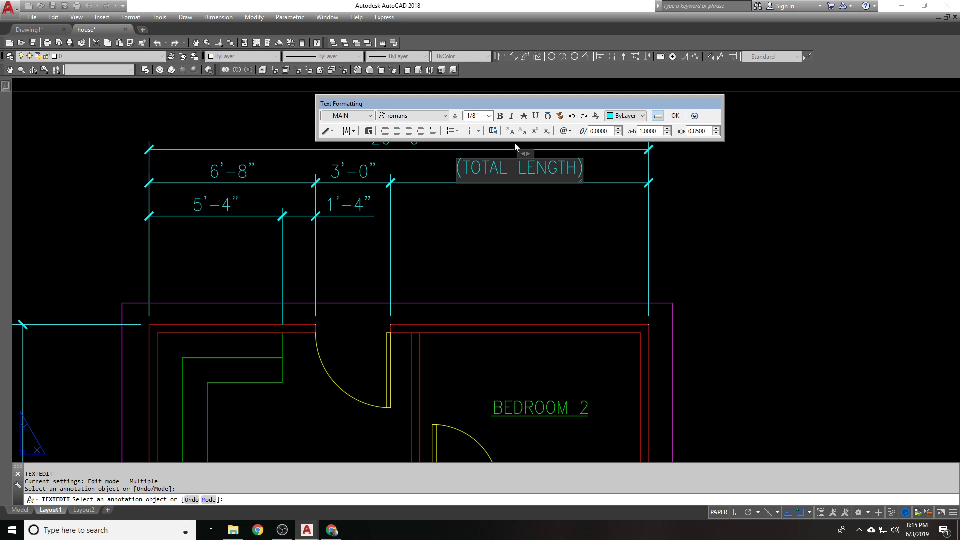
text(<>)
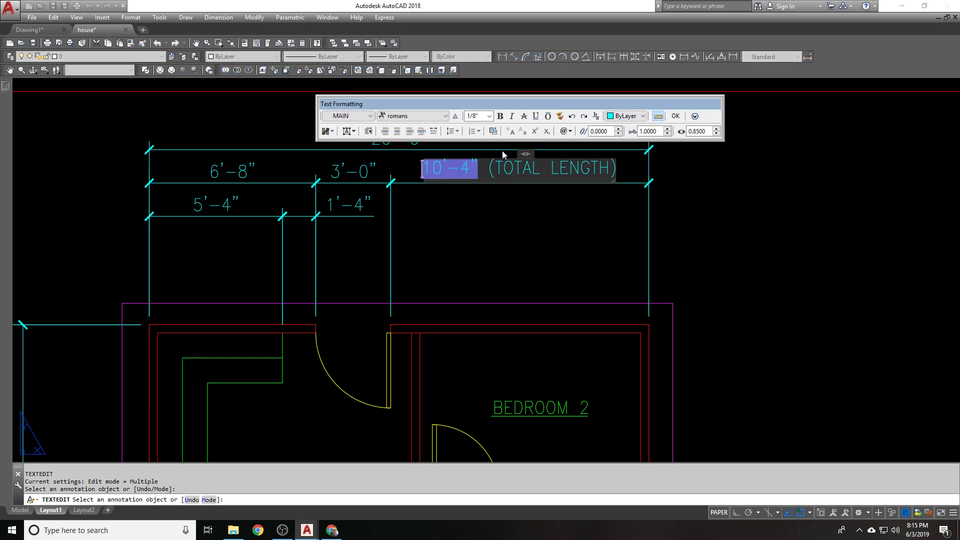
key(BackSpace)
key(Return)
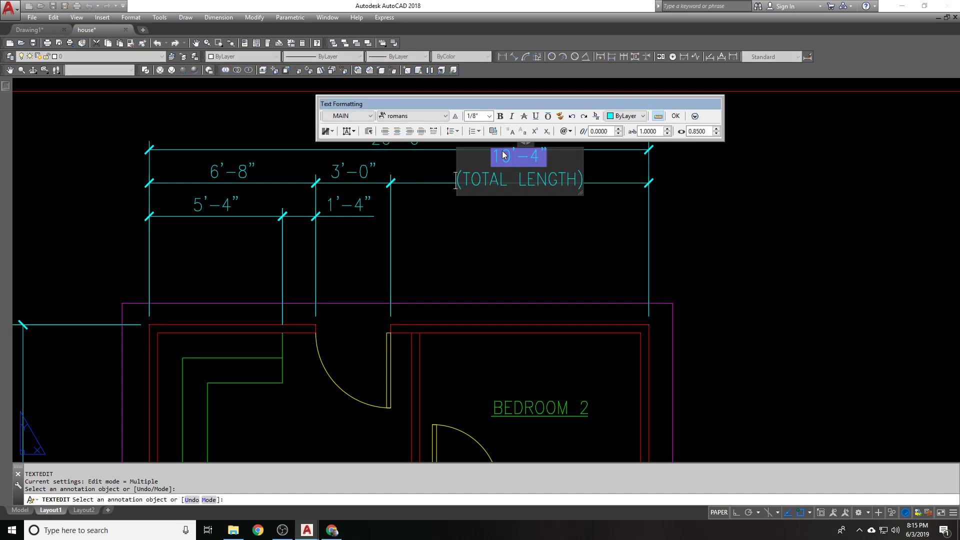
click(478, 223)
Test joining and re-breaking the lines, keeping (TOTAL LENGTH) on the second line
click(504, 171)
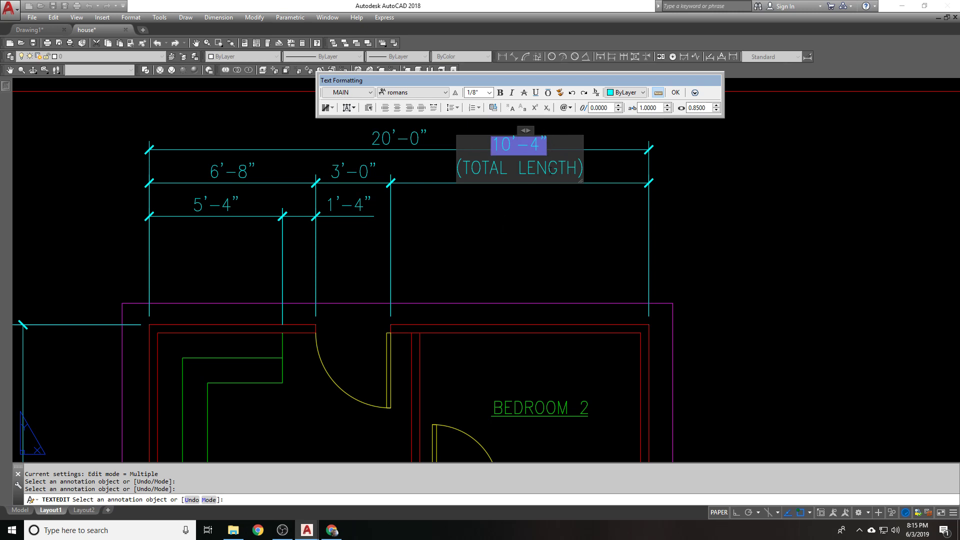
key(Delete)
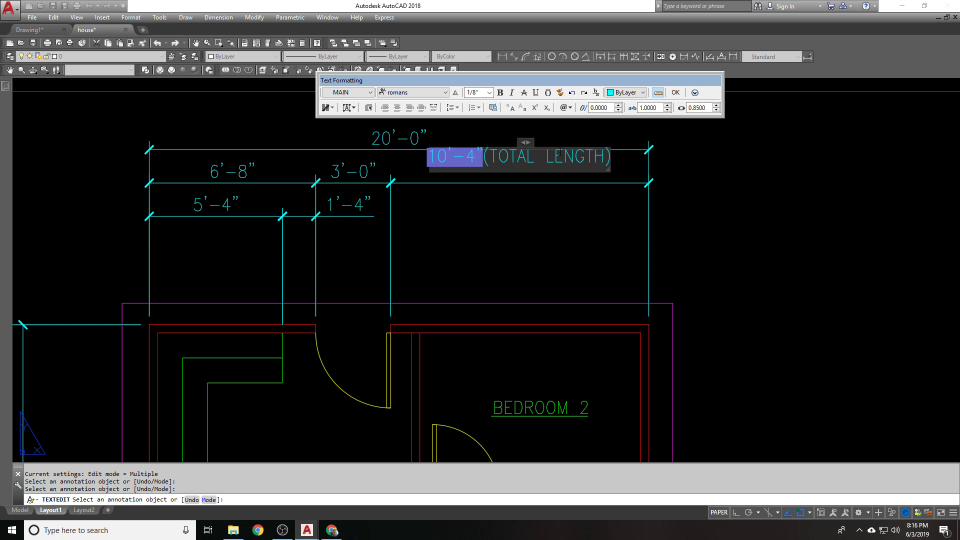
key(ctrl+z)
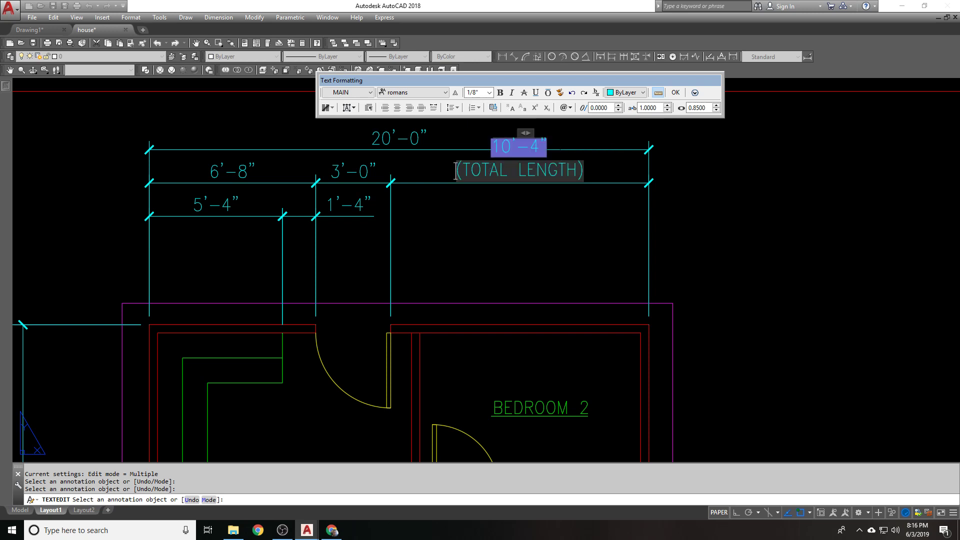
key(BackSpace)
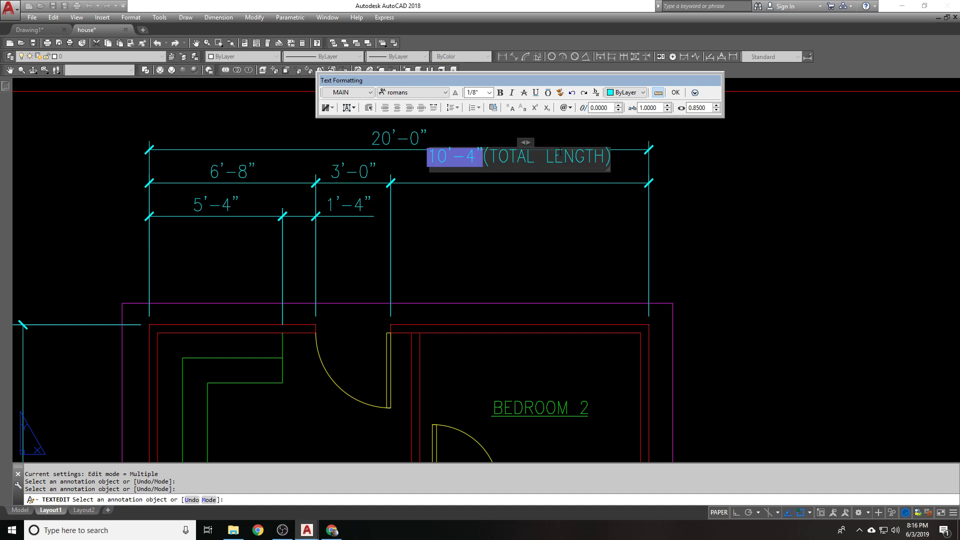
text(\  X)
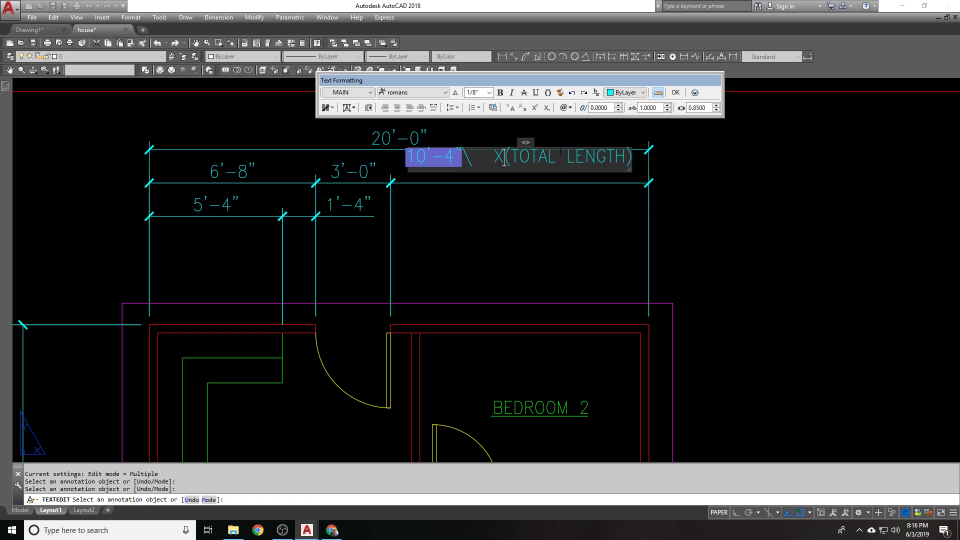
key(Left)
key(BackSpace)
key(BackSpace)
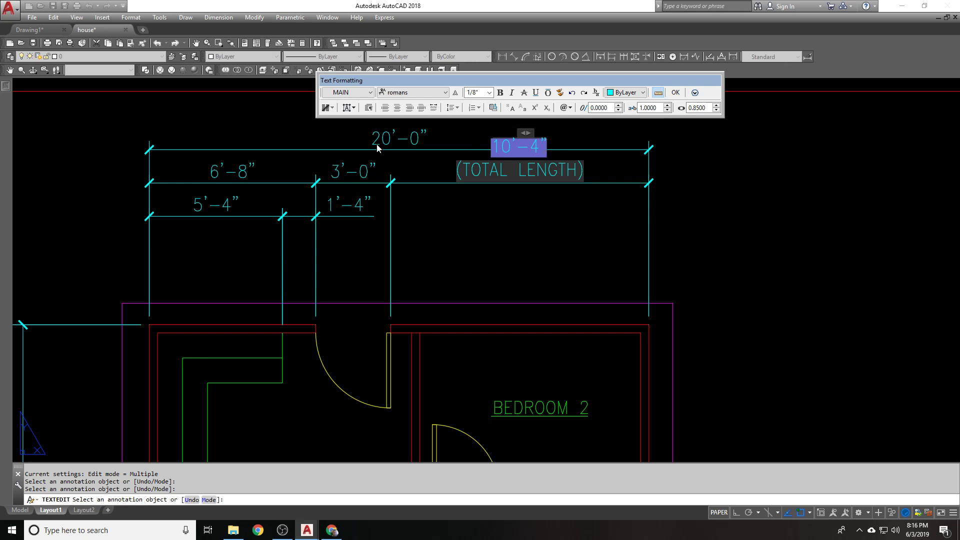
click(275, 156)
click(514, 169)
View the 10'-4" dimension's Properties, showing text override <>\X(TOTAL LENGTH)
key(Escape)
key(Escape)
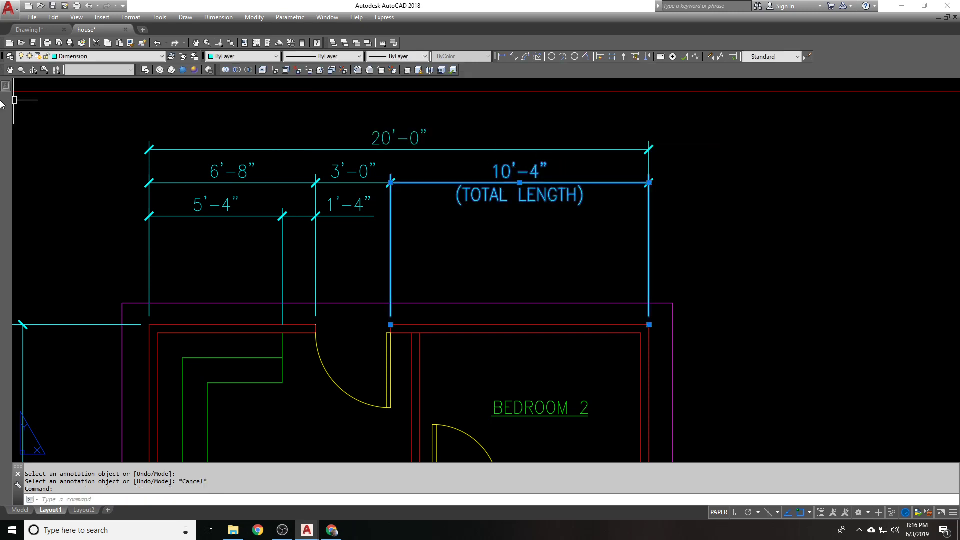
mouse_move(3, 106)
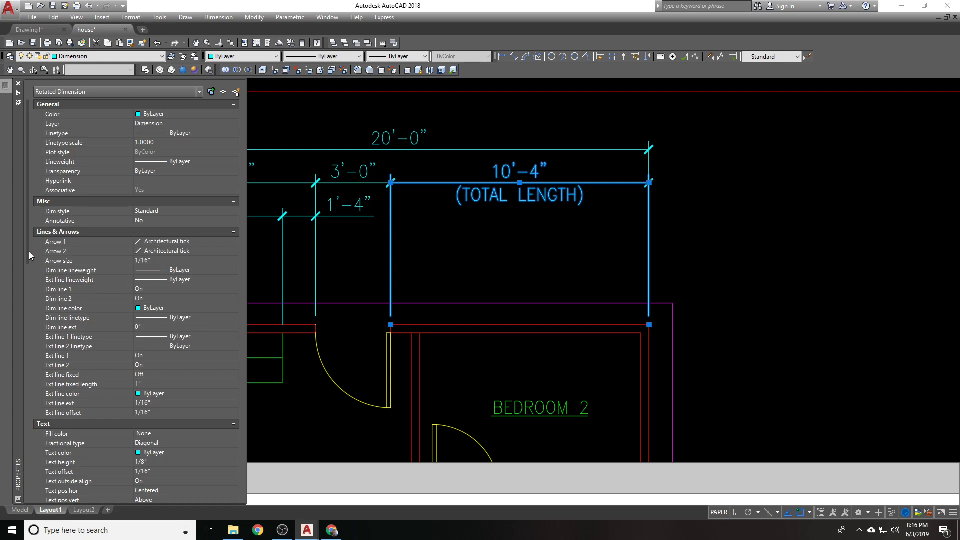
drag(29, 251, 35, 368)
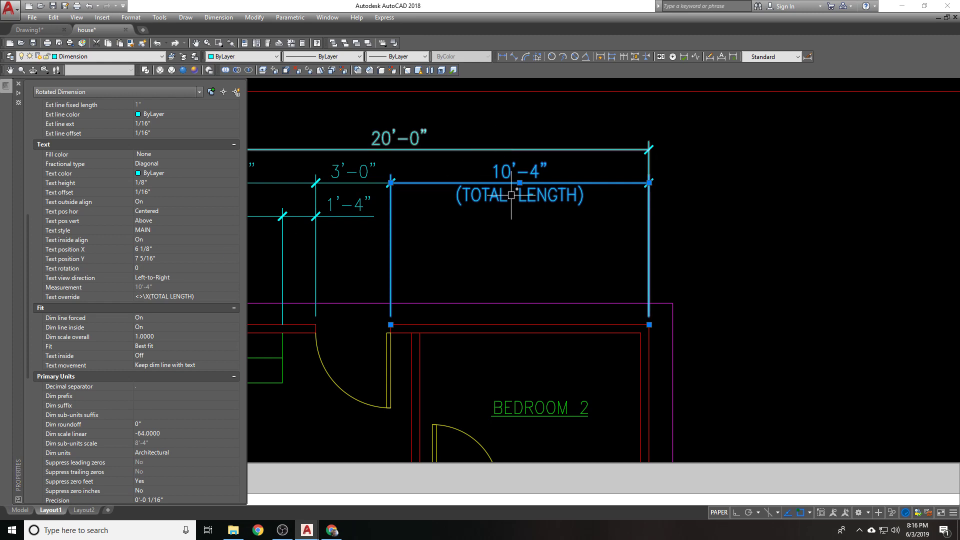
key(ctrl+1)
key(ctrl+1)
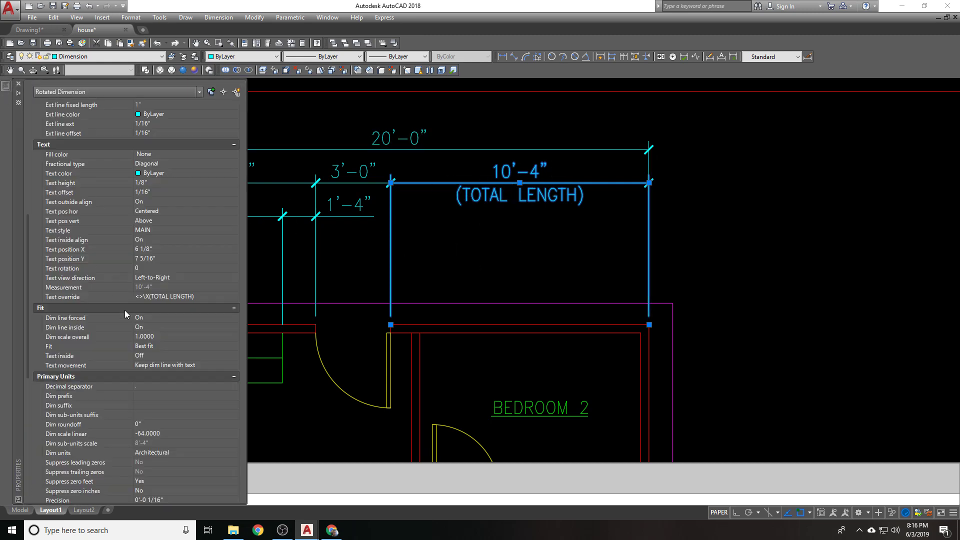
key(ctrl+1)
Use ED to add a trial 'NEXT LINE' below (TOTAL LENGTH) on the 10'-4" dimension
key(Escape)
text(ed)
key(Return)
click(535, 197)
key(Return)
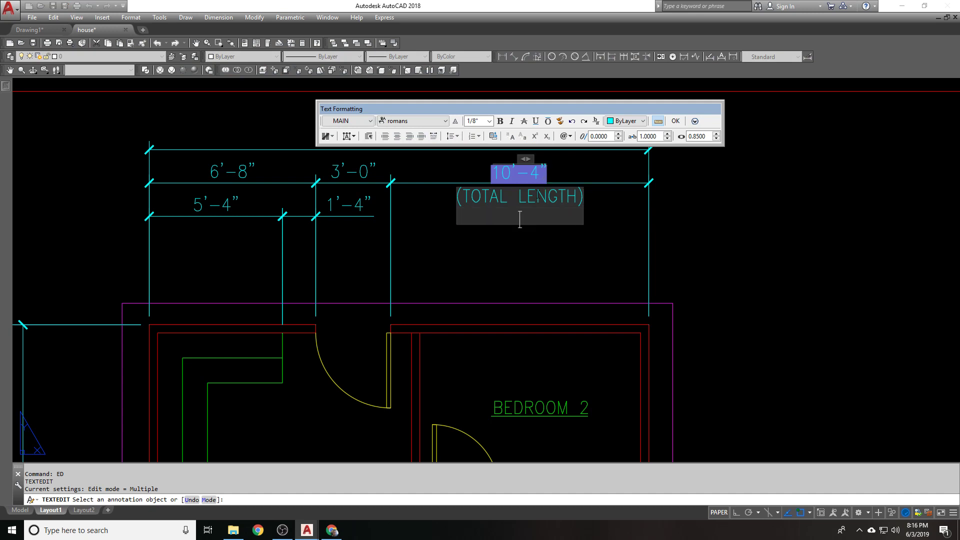
text(NEXT LINE)
click(534, 254)
Set the text height of the (TOTAL LENGTH) and NEXT LINE lines to 1/32
click(542, 235)
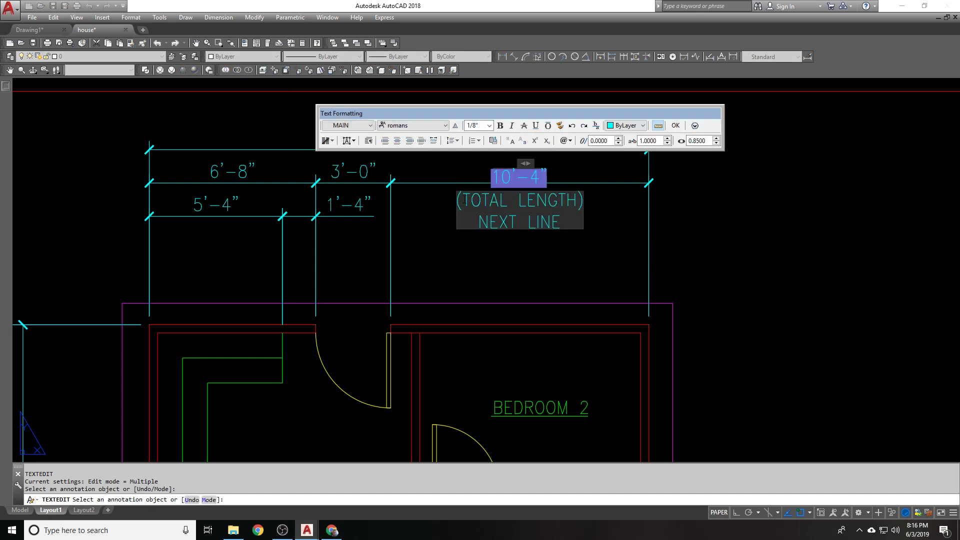
drag(455, 200, 561, 226)
click(478, 125)
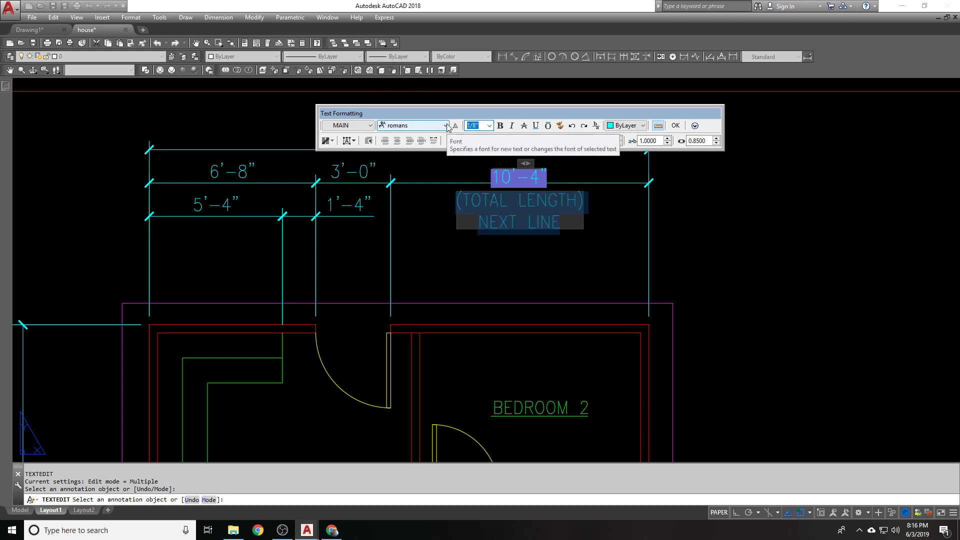
text(1/32)
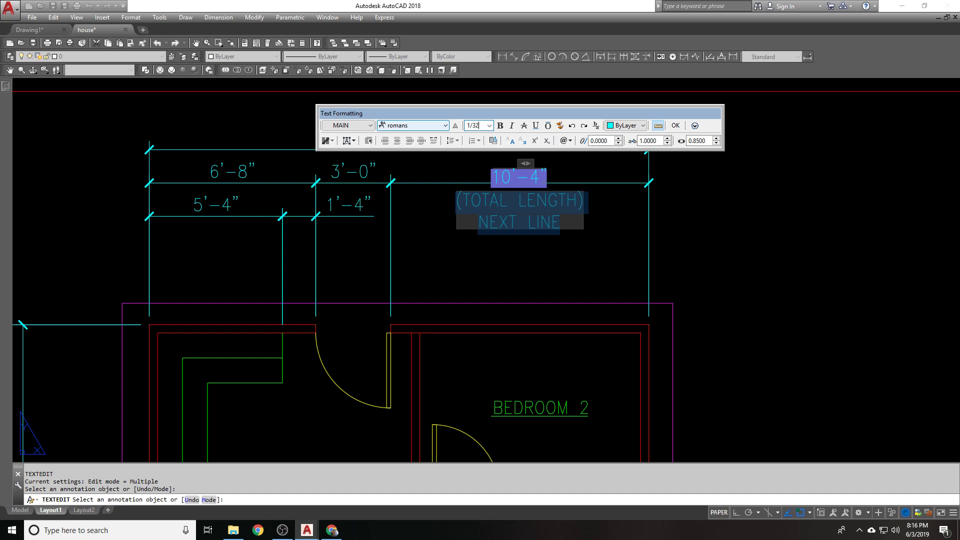
key(Return)
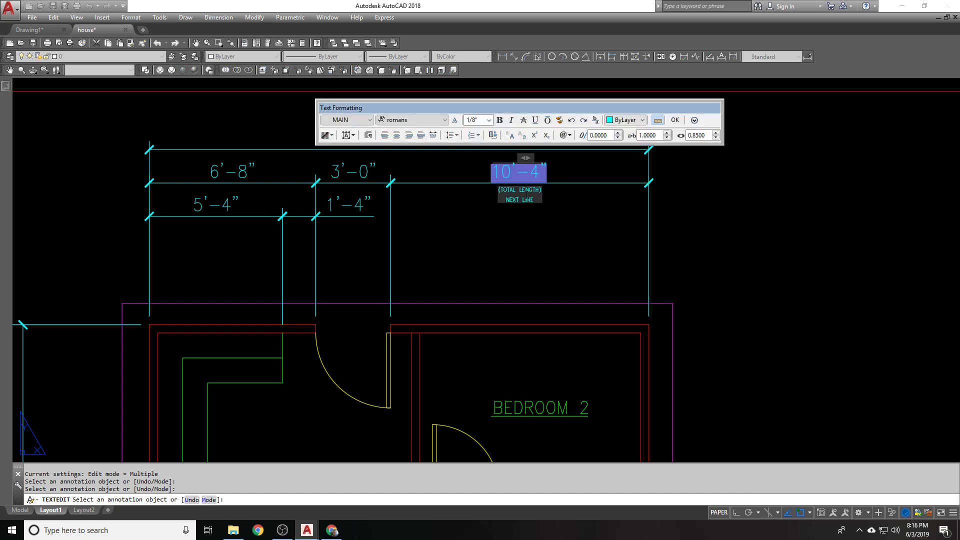
click(469, 234)
Undo the height change and extra line, leaving 10'-4" over (TOTAL LENGTH)
key(ctrl+z)
key(ctrl+z)
click(497, 200)
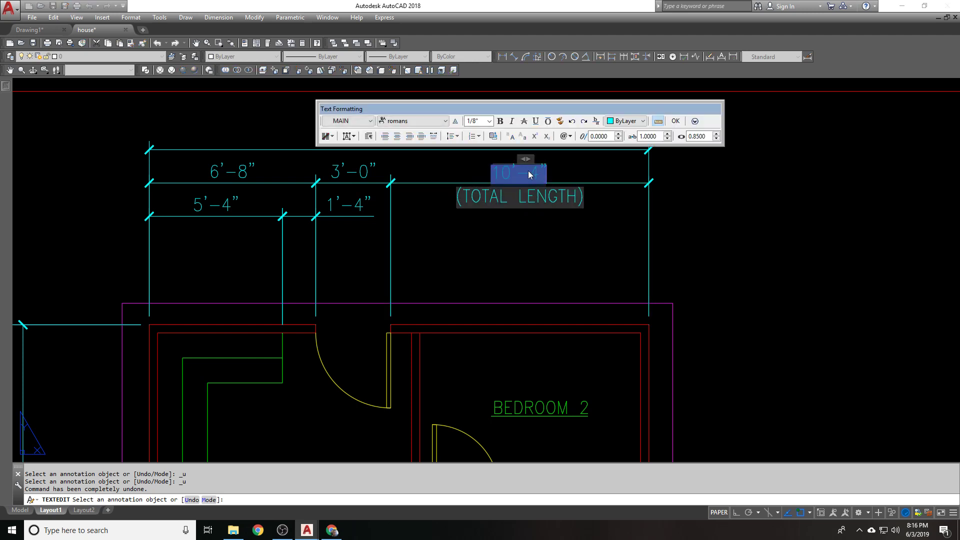
click(528, 218)
scroll(563, 186, down, 4)
key(Escape)
scroll(563, 186, down, 3)
Zoom extents on Layout1 to show the titled, fully dimensioned FLOOR PLAN sheet
scroll(558, 240, up, 2)
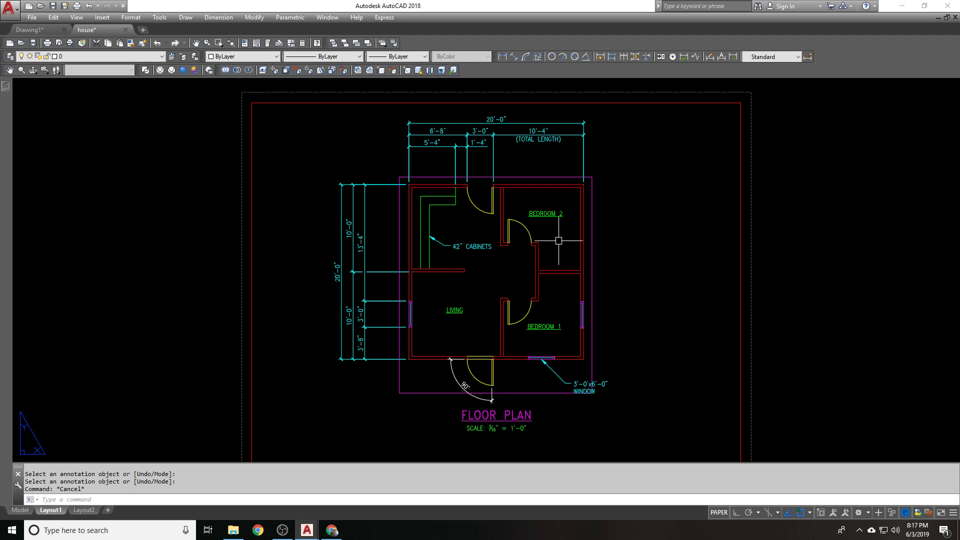
middle_click(495, 210)
middle_click(495, 210)
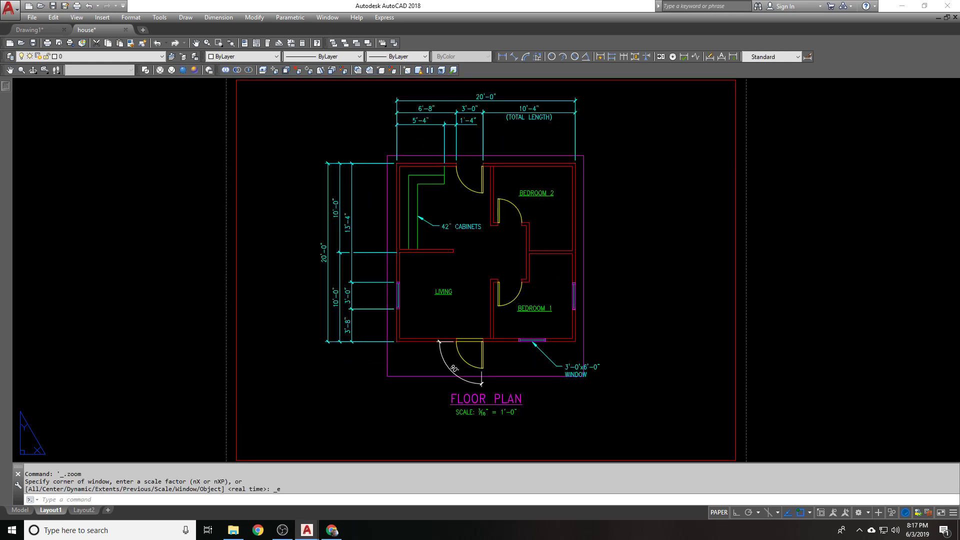